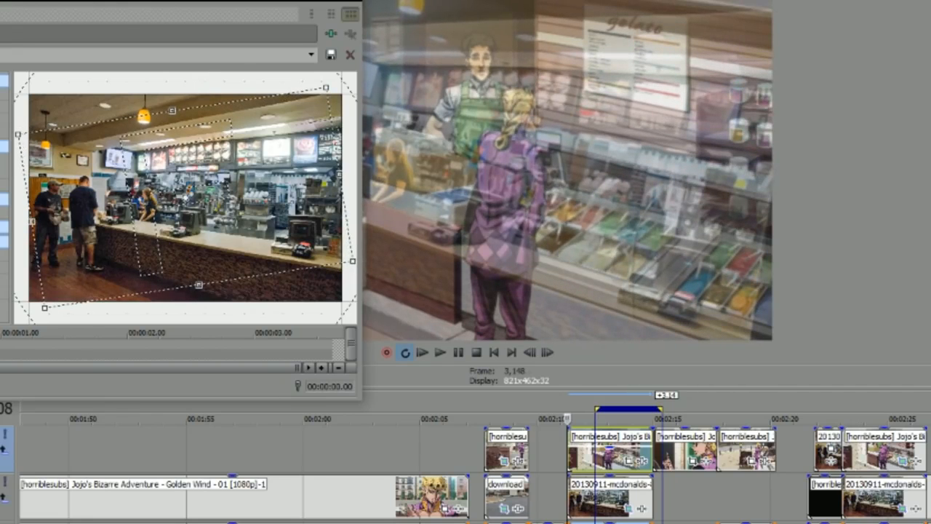
# Fade the anime gelato clip to see the McDonald's photo beneath, and shrink and rotate the photo's Pan/Crop frame to align its counter
pyautogui.click(350, 2)
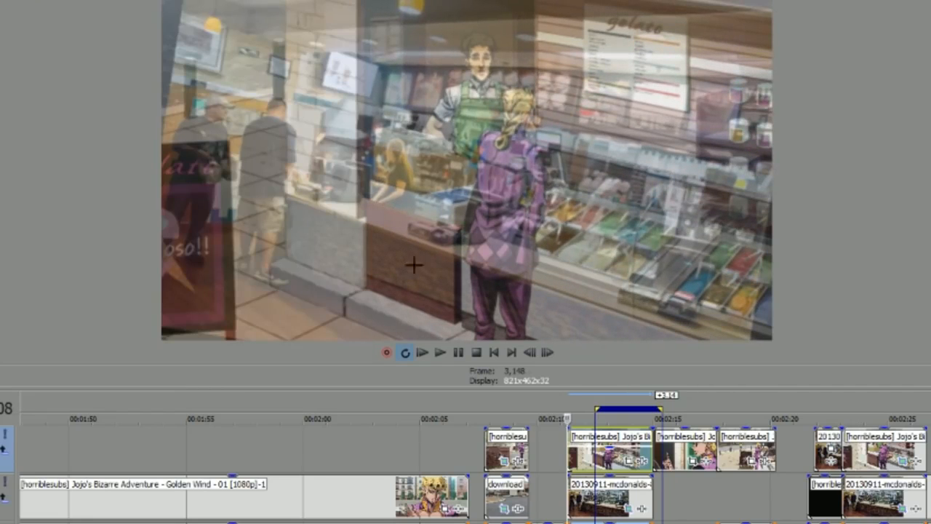
pyautogui.moveTo(668, 444); pyautogui.dragTo(633, 507)
pyautogui.click(640, 508)
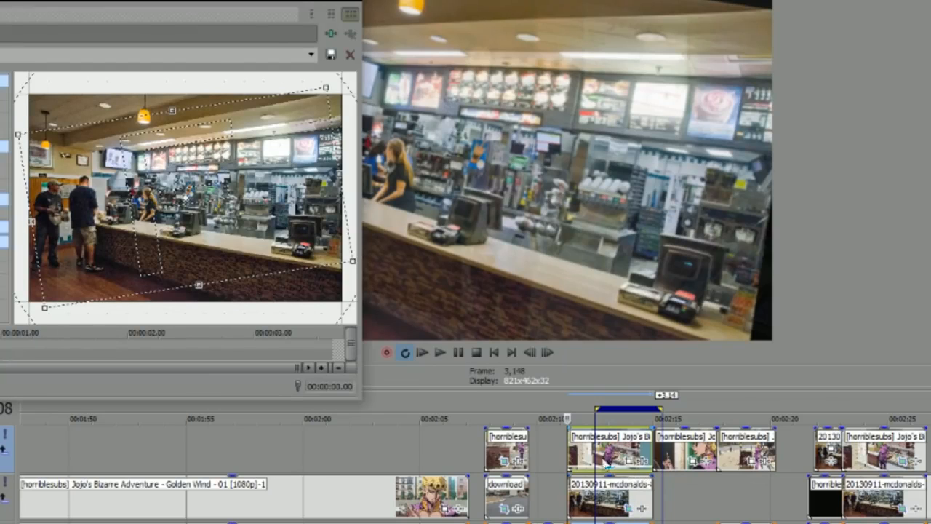
pyautogui.moveTo(617, 468); pyautogui.dragTo(609, 446)
pyautogui.moveTo(324, 89); pyautogui.dragTo(315, 103)
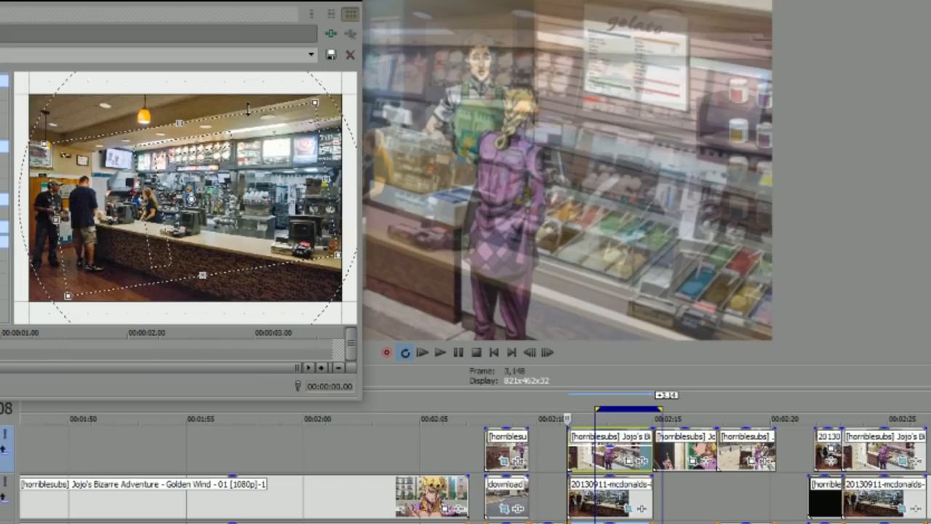
pyautogui.moveTo(314, 100); pyautogui.dragTo(303, 115)
pyautogui.moveTo(281, 147); pyautogui.dragTo(284, 148)
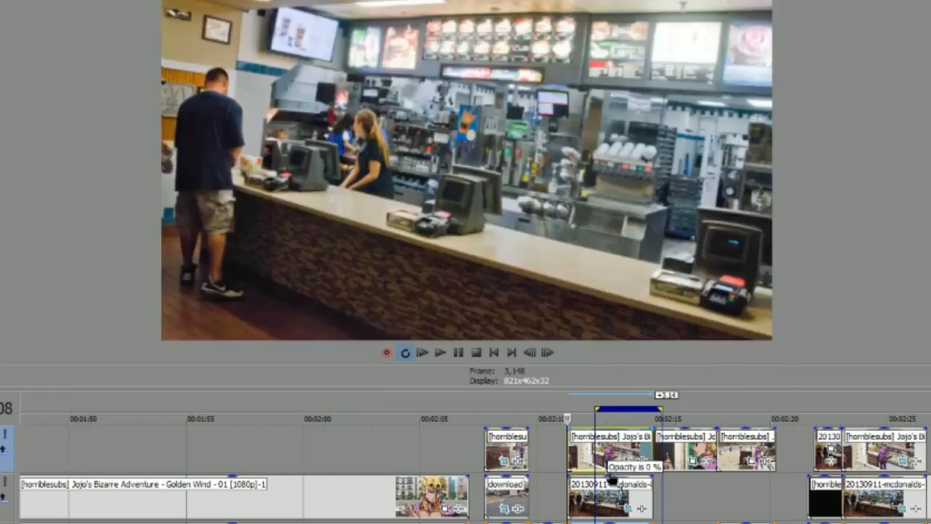
# Blend the anime clip over the McDonald's photo, ending at 36% opacity, and play the overlap to check the alignment
pyautogui.moveTo(614, 476)
pyautogui.mouseDown()
pyautogui.moveTo(611, 424)
pyautogui.moveTo(620, 469)
pyautogui.moveTo(622, 460)
pyautogui.mouseUp()
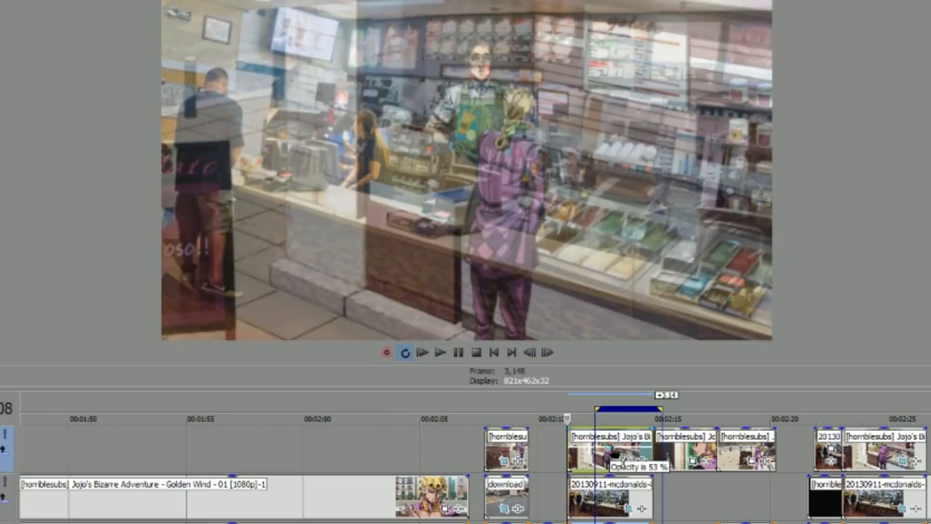
pyautogui.moveTo(622, 463); pyautogui.dragTo(620, 470)
pyautogui.press('space')
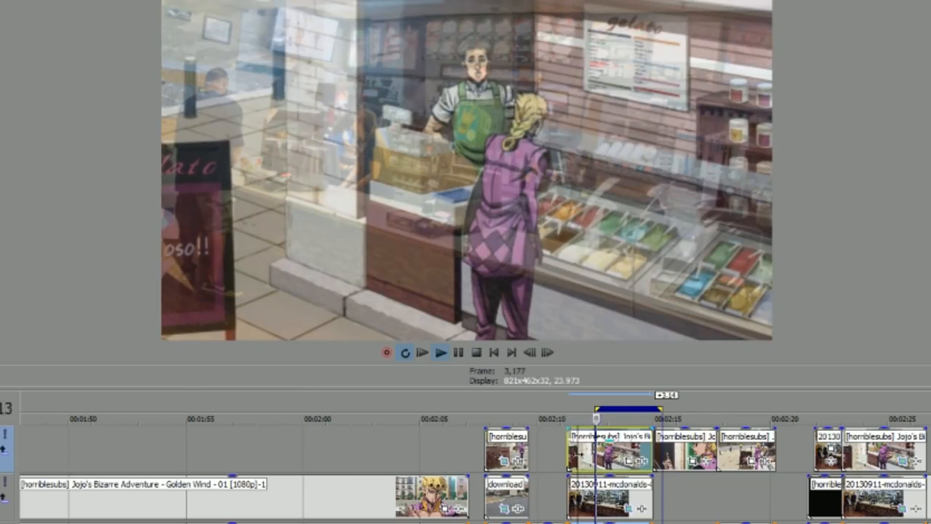
pyautogui.press('space')
pyautogui.moveTo(611, 444); pyautogui.dragTo(613, 459)
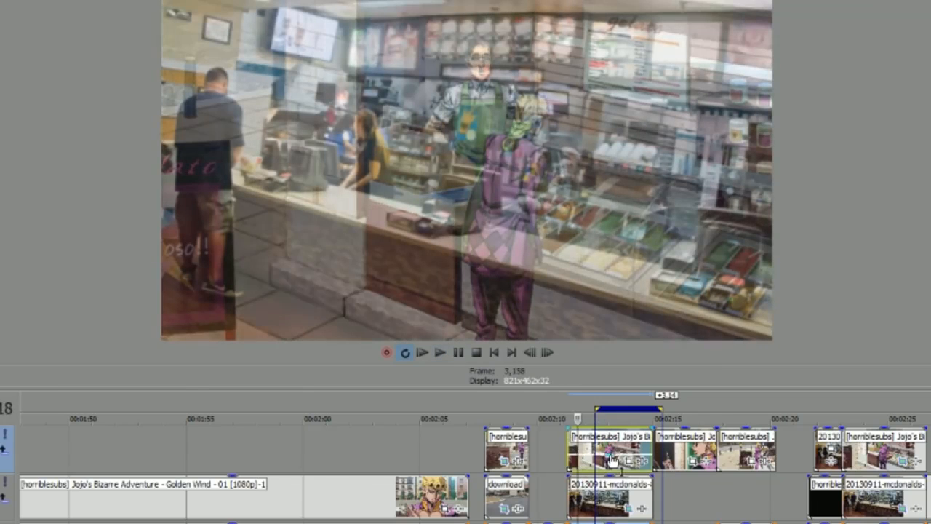
pyautogui.press('space')
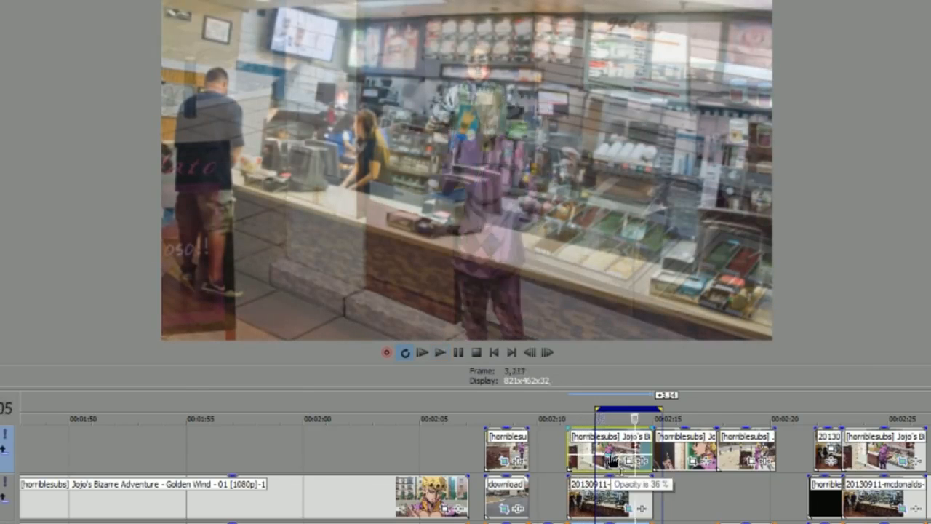
# Set the anime clip's opacity to 100% and enable the mask in its Event Pan/Crop settings
pyautogui.moveTo(613, 460); pyautogui.dragTo(613, 426)
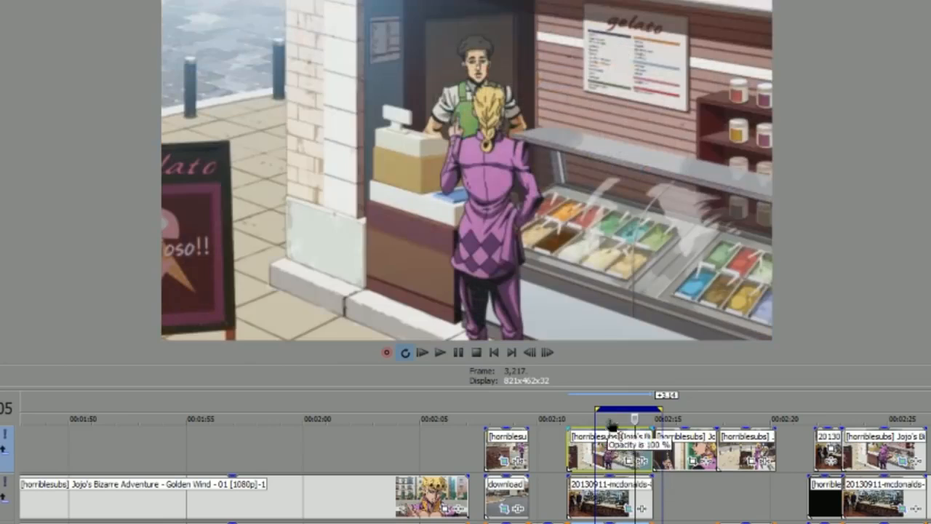
pyautogui.click(584, 455)
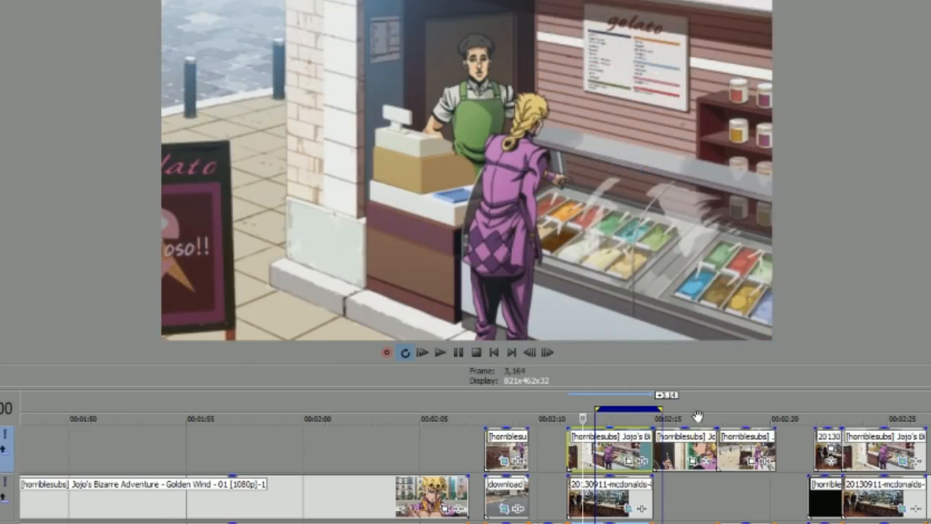
pyautogui.click(630, 459)
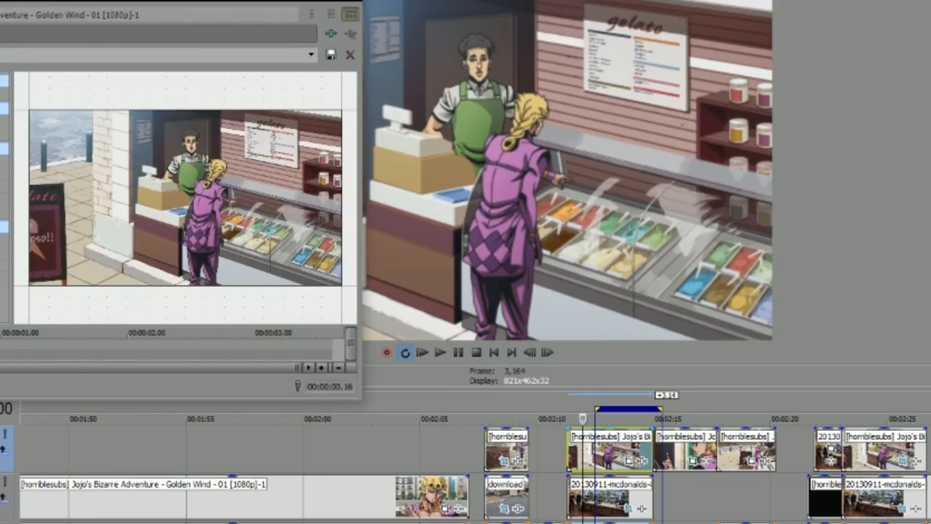
pyautogui.click(1, 344)
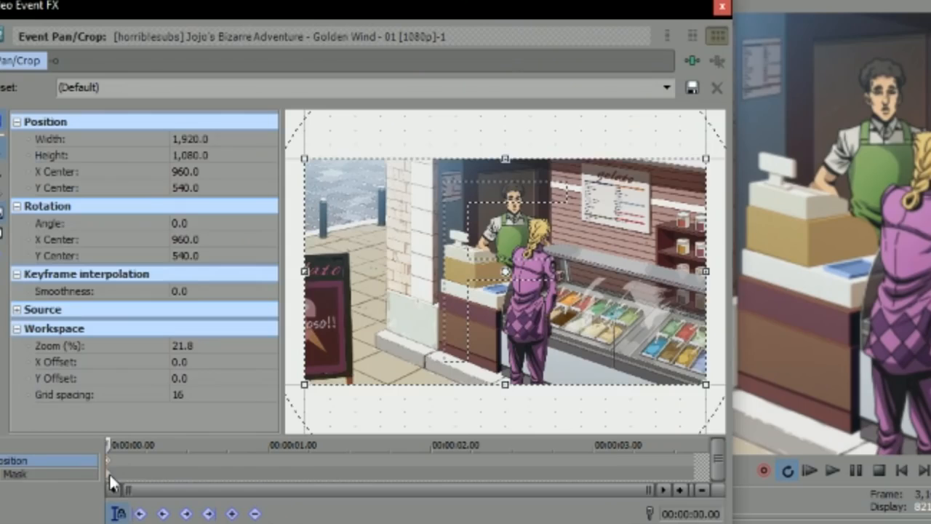
pyautogui.click(109, 474)
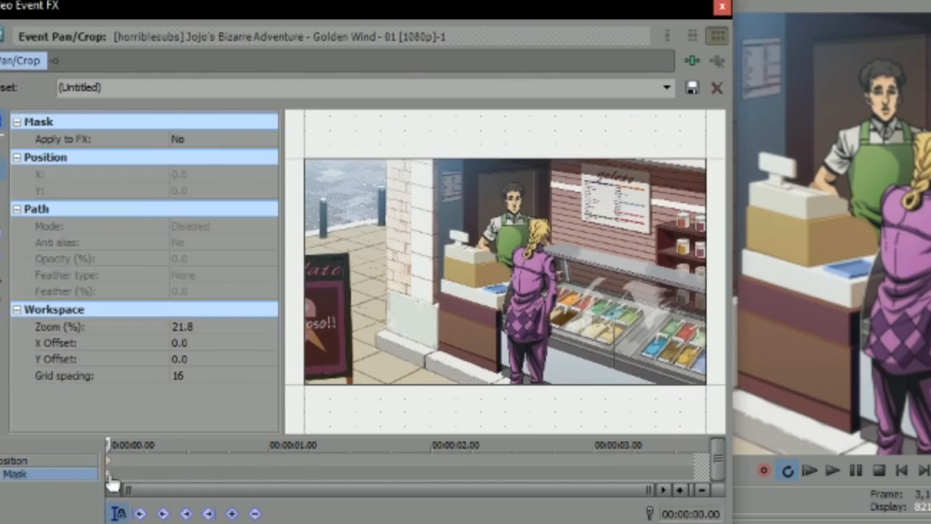
pyautogui.scroll(5, 577, 377)
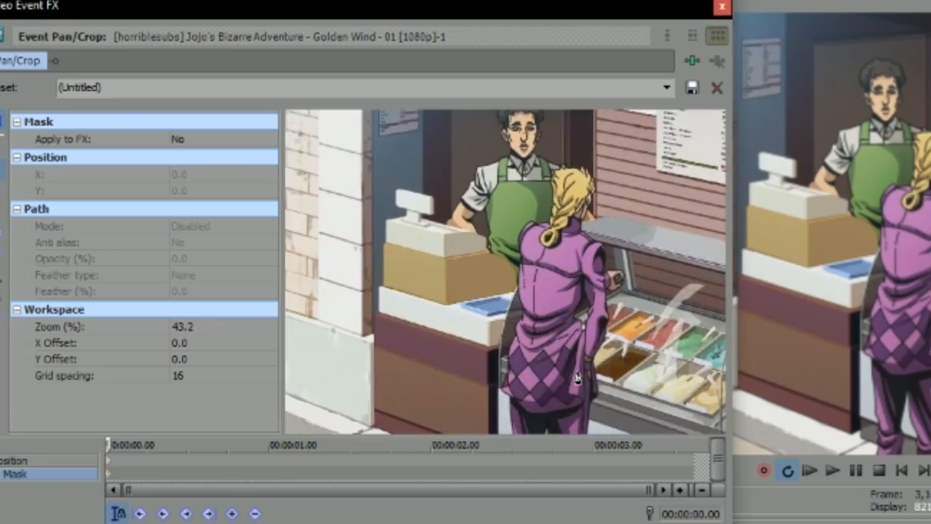
# Draw a closed triangular mask path over the cash register counter in the anime frame
pyautogui.click(432, 249)
pyautogui.click(502, 316)
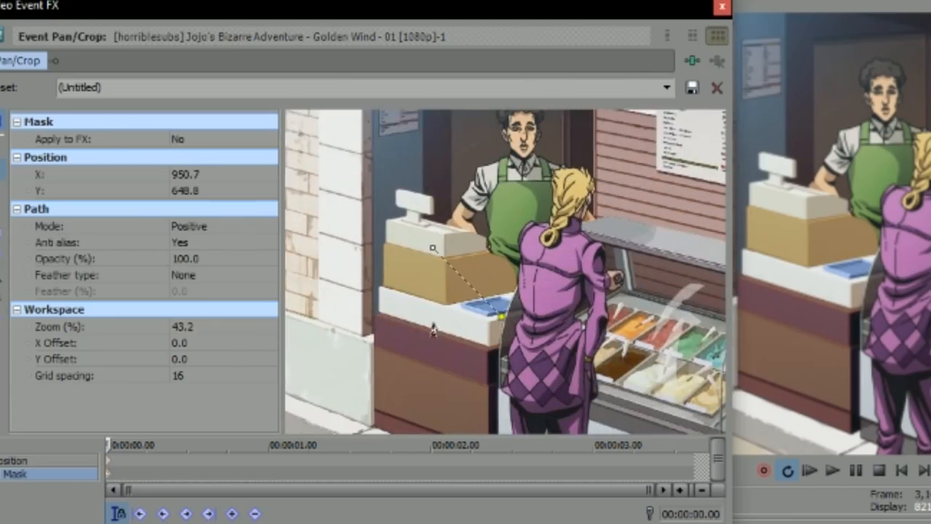
pyautogui.click(432, 249)
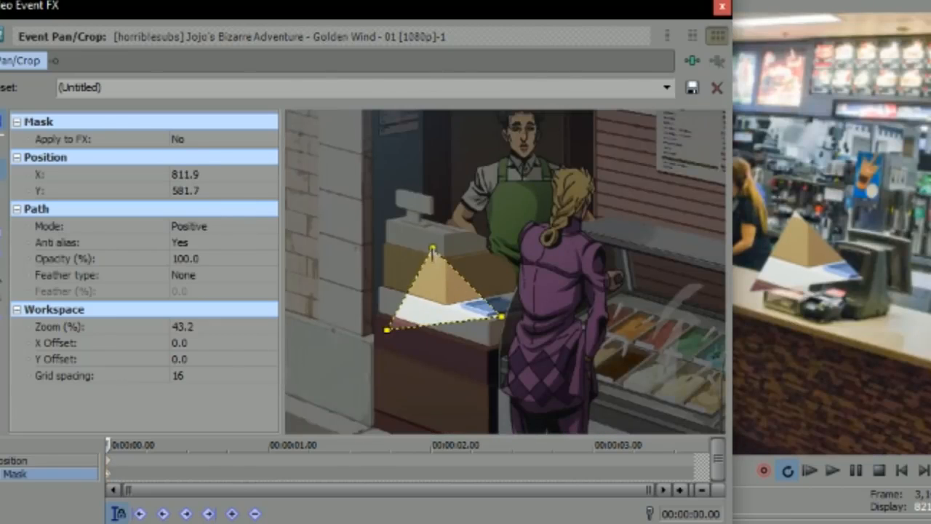
# Reshape the mask by stretching its points around the braided character and toward the gelato display, and close the Event FX window
pyautogui.moveTo(447, 323); pyautogui.dragTo(588, 394)
pyautogui.moveTo(502, 316); pyautogui.dragTo(601, 142)
pyautogui.rightClick(600, 141)
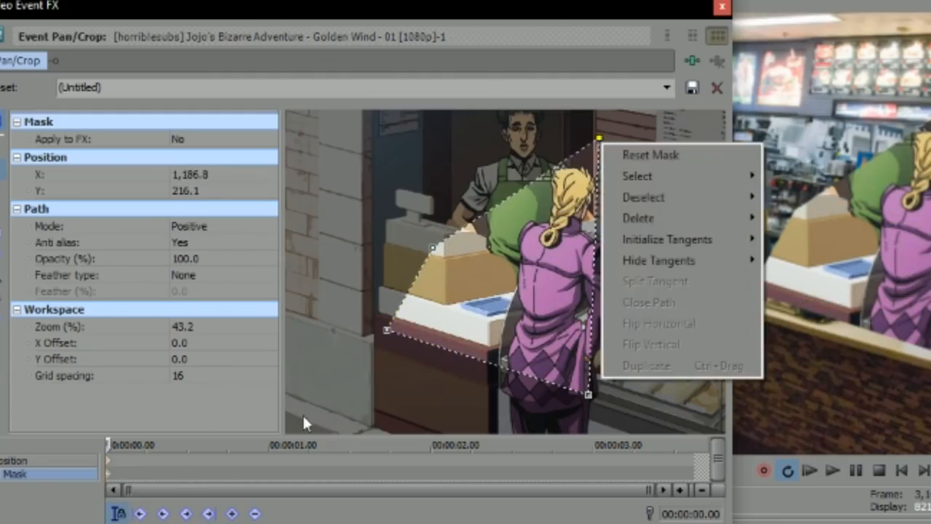
pyautogui.click(518, 375)
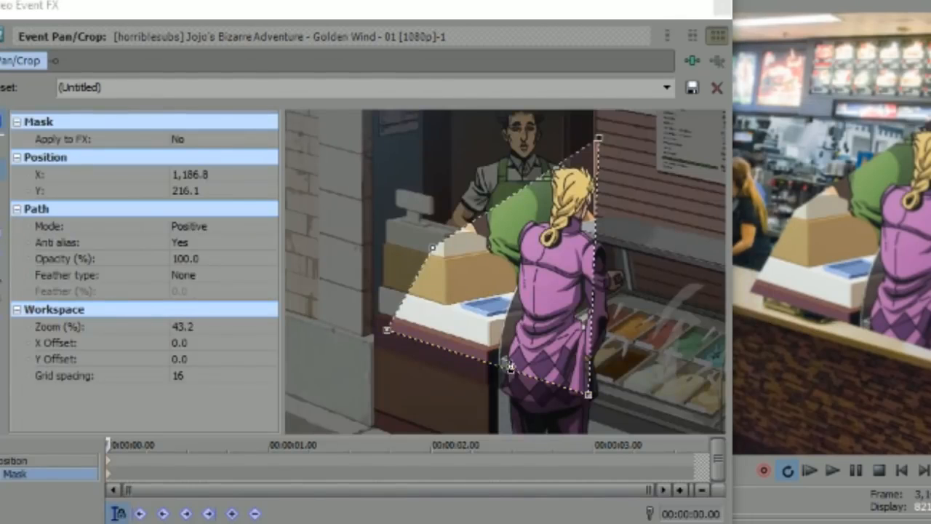
pyautogui.moveTo(507, 369); pyautogui.dragTo(677, 270)
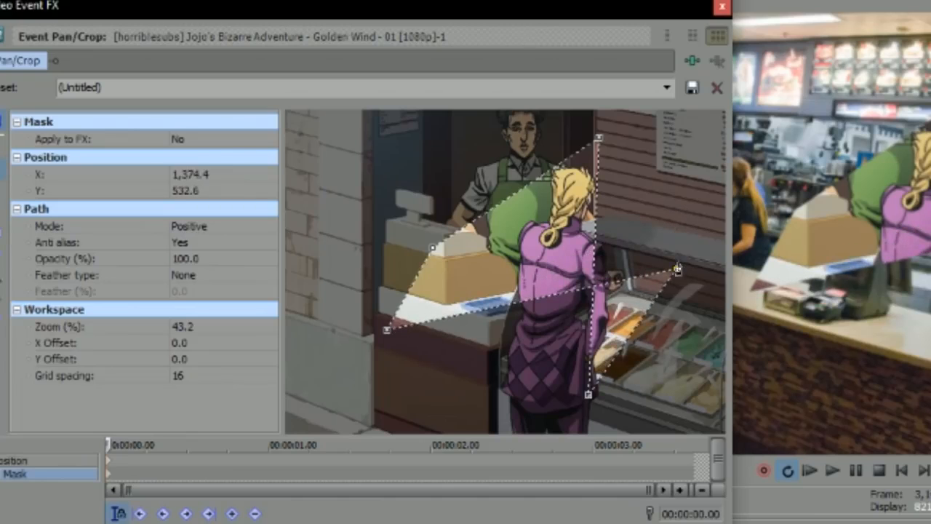
pyautogui.click(724, 7)
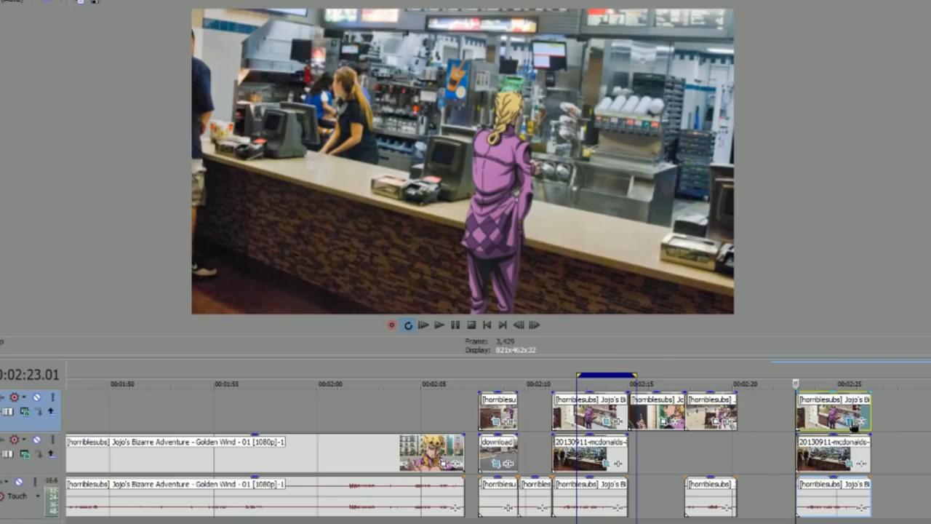
# Open the mask of the cut-out character clip at 2:23, go to mask time 00:00:00.06 and reset the mask there
pyautogui.click(854, 424)
pyautogui.click(0, 355)
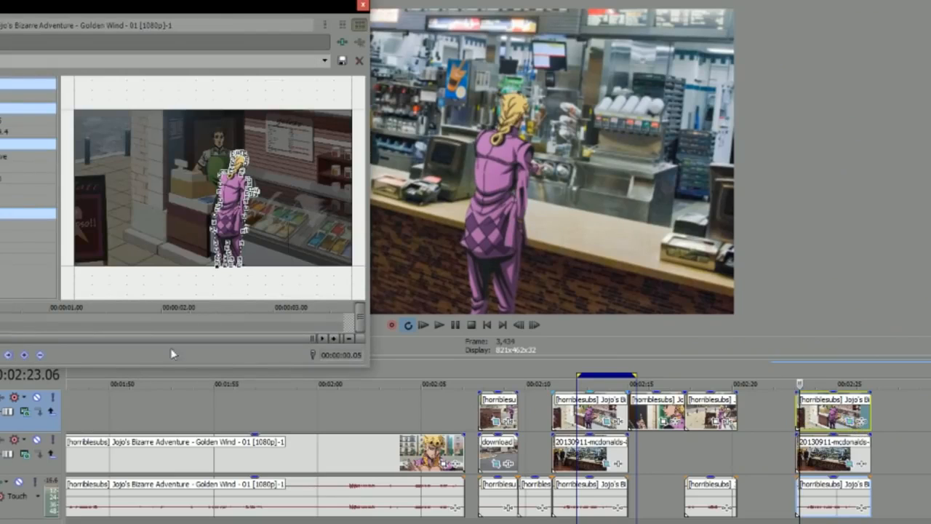
pyautogui.click(334, 339)
pyautogui.click(333, 339)
pyautogui.click(333, 341)
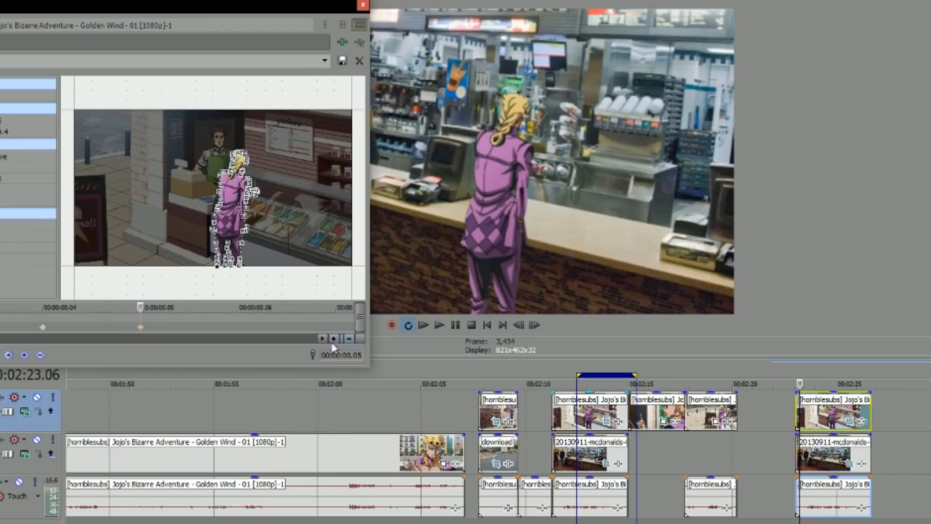
pyautogui.click(209, 334)
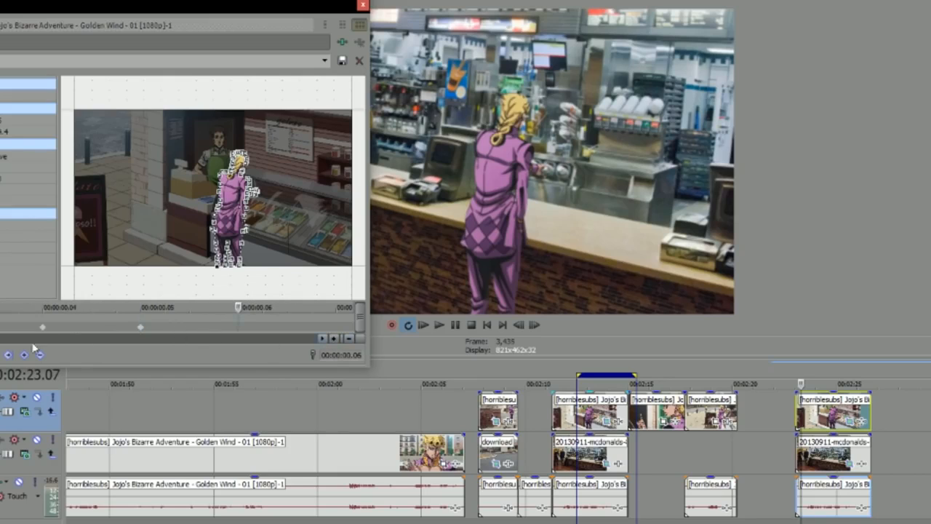
pyautogui.rightClick(294, 212)
pyautogui.click(312, 222)
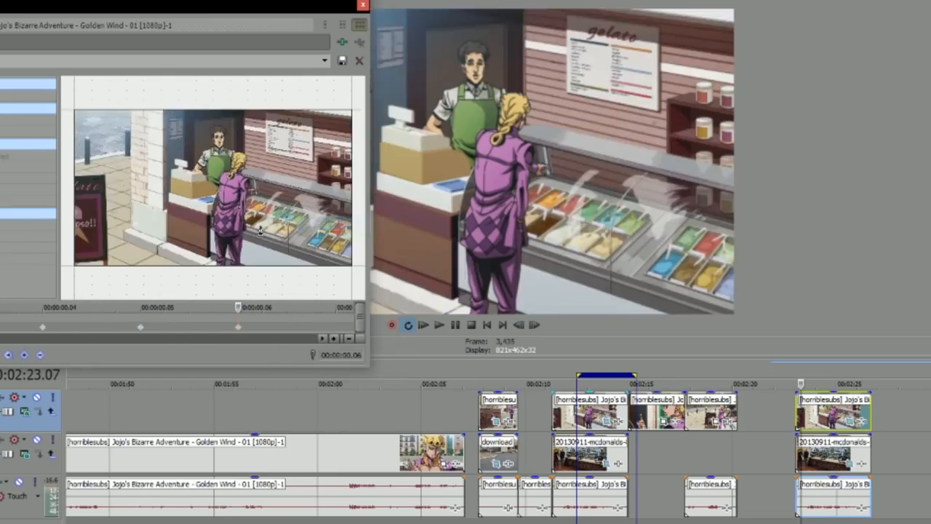
# Examine the character's legs up close, comparing the mask keyframe at 00:00:00.05 with the frame at 00:00:00.06
pyautogui.scroll(2, 262, 230)
pyautogui.moveTo(262, 229); pyautogui.dragTo(177, 198)
pyautogui.moveTo(556, 278); pyautogui.dragTo(716, 145)
pyautogui.scroll(1, 619, 258)
pyautogui.click(509, 501)
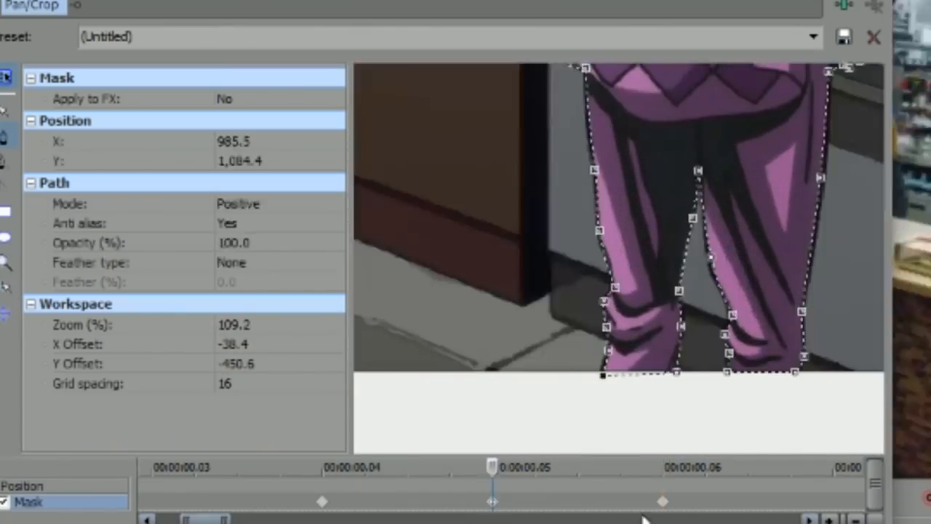
pyautogui.click(655, 502)
pyautogui.scroll(-5, 515, 505)
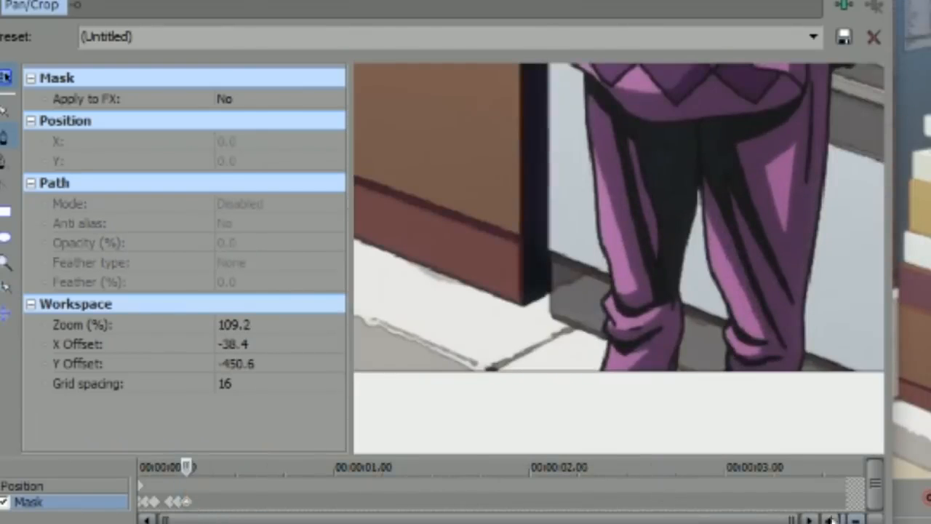
pyautogui.scroll(4, 433, 509)
# Advance a few frames past the 00:00:00.05 mask keyframe and clear the mask there for a fresh outline
pyautogui.click(425, 502)
pyautogui.press('Right')
pyautogui.press('Right')
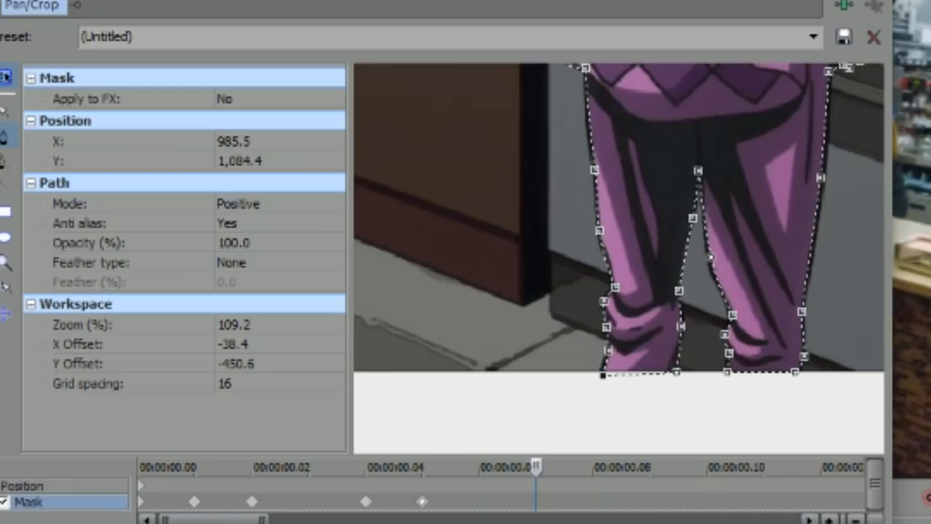
pyautogui.press('Right')
pyautogui.rightClick(678, 371)
pyautogui.click(727, 407)
# Trace a new mask path from the character's left-hand foot up the outer edge of the trouser leg, curving it to fit
pyautogui.scroll(3, 642, 374)
pyautogui.click(597, 431)
pyautogui.click(611, 391)
pyautogui.click(617, 311)
pyautogui.moveTo(615, 328)
pyautogui.mouseDown()
pyautogui.moveTo(597, 327)
pyautogui.moveTo(627, 401)
pyautogui.mouseUp()
pyautogui.click(605, 355)
pyautogui.scroll(-4, 567, 502)
pyautogui.click(598, 330)
pyautogui.click(612, 376)
pyautogui.click(564, 75)
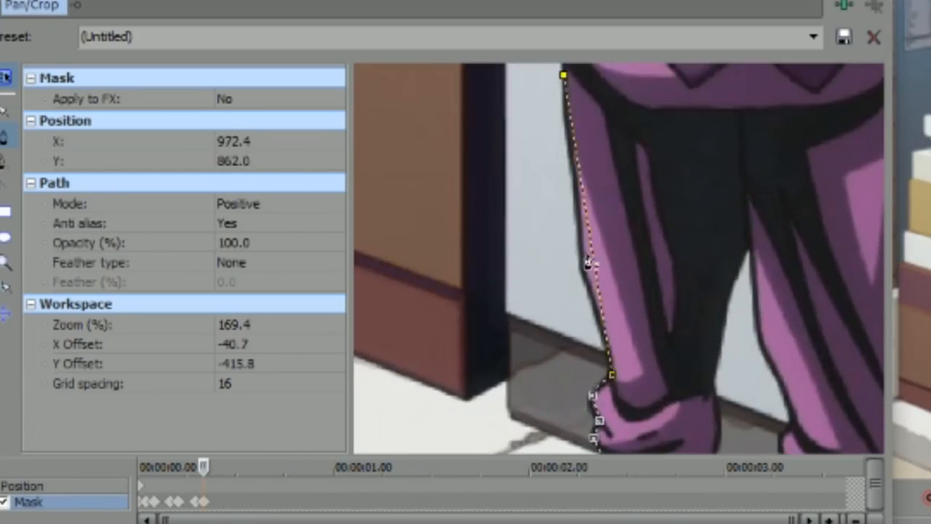
pyautogui.moveTo(590, 264); pyautogui.dragTo(585, 267)
# Extend the mask path up the left edge of the diamond-patterned jacket hem toward the waist, bending the segment to follow it
pyautogui.moveTo(566, 83); pyautogui.dragTo(618, 327)
pyautogui.click(617, 278)
pyautogui.click(565, 251)
pyautogui.moveTo(596, 168); pyautogui.dragTo(616, 385)
pyautogui.click(622, 378)
pyautogui.click(663, 208)
pyautogui.moveTo(644, 281); pyautogui.dragTo(632, 280)
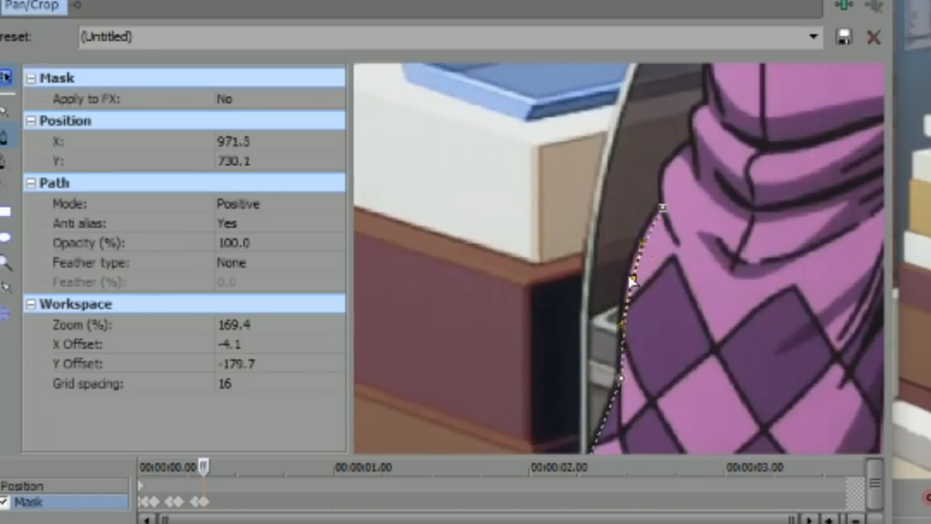
# Continue the mask path around the folds at the left side of the waist, curving the segments to the outline
pyautogui.moveTo(671, 213); pyautogui.dragTo(650, 342)
pyautogui.click(642, 336)
pyautogui.click(671, 270)
pyautogui.moveTo(657, 304); pyautogui.dragTo(647, 295)
pyautogui.moveTo(692, 280); pyautogui.dragTo(672, 347)
pyautogui.click(651, 337)
pyautogui.click(668, 295)
pyautogui.moveTo(661, 313); pyautogui.dragTo(651, 308)
# Trace the mask path up the left side of the character's back and round it over the left-hand shoulder
pyautogui.click(616, 163)
pyautogui.moveTo(610, 224); pyautogui.dragTo(600, 224)
pyautogui.moveTo(622, 171); pyautogui.dragTo(622, 333)
pyautogui.click(616, 325)
pyautogui.click(692, 151)
pyautogui.moveTo(664, 216); pyautogui.dragTo(622, 191)
pyautogui.moveTo(655, 161); pyautogui.dragTo(657, 154)
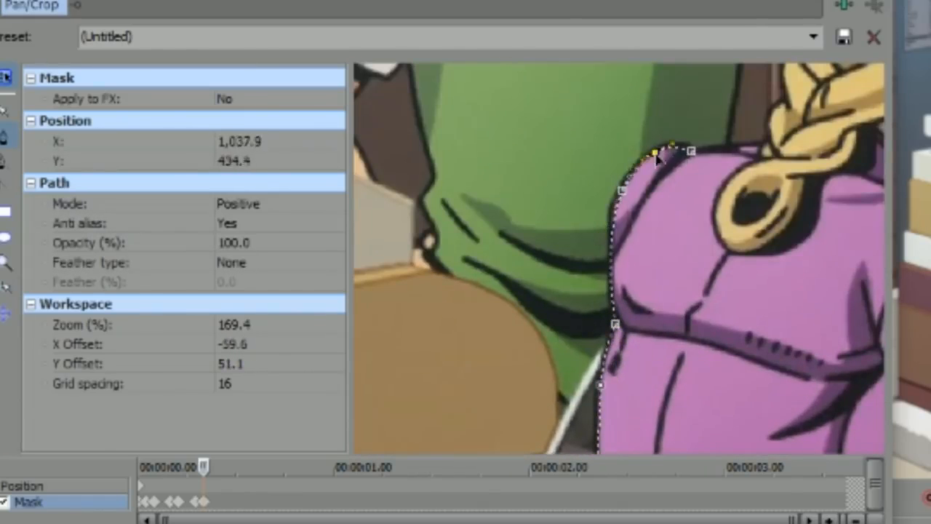
# Carry the mask path across the top of the shoulder to the lower part of the blond braid
pyautogui.scroll(2, 658, 156)
pyautogui.moveTo(709, 131); pyautogui.dragTo(592, 250)
pyautogui.click(592, 245)
pyautogui.click(680, 241)
pyautogui.click(708, 187)
pyautogui.moveTo(717, 199); pyautogui.dragTo(656, 324)
pyautogui.click(647, 312)
# Trace the mask path up the left edge of the braid to the first hair spike
pyautogui.click(658, 249)
pyautogui.moveTo(654, 266); pyautogui.dragTo(643, 264)
pyautogui.click(657, 247)
pyautogui.moveTo(672, 169); pyautogui.dragTo(660, 203)
pyautogui.click(657, 155)
pyautogui.click(655, 243)
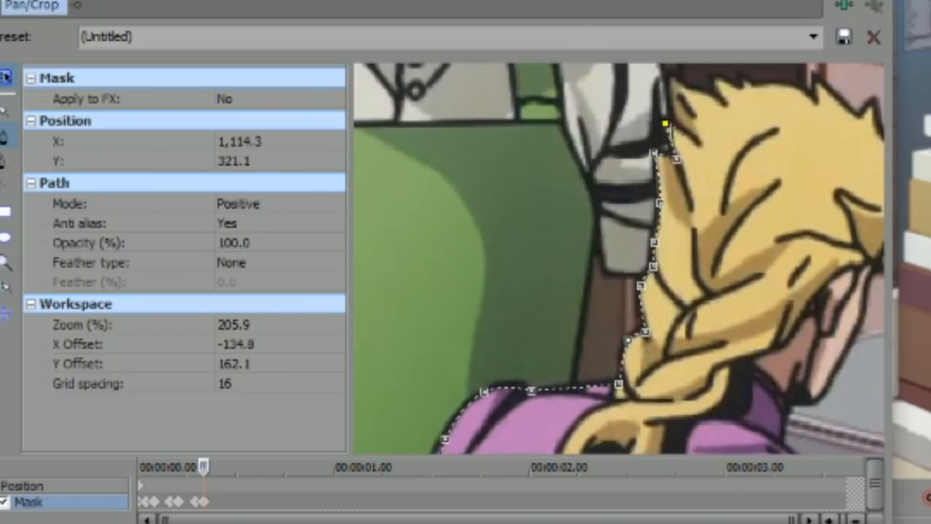
# Outline the spikes along the top left of the blond hair with mask points and a curved segment
pyautogui.click(725, 108)
pyautogui.moveTo(716, 110); pyautogui.dragTo(699, 183)
pyautogui.click(700, 148)
pyautogui.click(725, 158)
pyautogui.scroll(5, 771, 167)
pyautogui.click(850, 153)
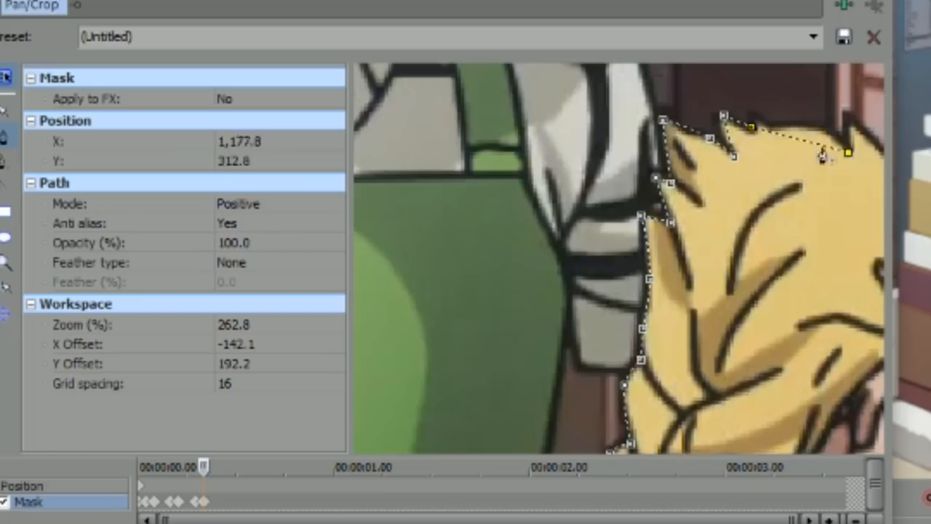
pyautogui.moveTo(807, 138); pyautogui.dragTo(805, 129)
# Extend the mask path over the remaining hair spikes and down the right side of the head
pyautogui.moveTo(839, 190); pyautogui.dragTo(632, 274)
pyautogui.click(645, 206)
pyautogui.click(694, 255)
pyautogui.click(714, 235)
pyautogui.click(724, 277)
pyautogui.moveTo(745, 346); pyautogui.dragTo(742, 223)
pyautogui.click(746, 276)
# Trace the mask path down past the side of the face to the neck, adjusting curves along the edge
pyautogui.moveTo(784, 217); pyautogui.dragTo(784, 141)
pyautogui.click(746, 200)
pyautogui.click(718, 283)
pyautogui.moveTo(728, 257); pyautogui.dragTo(742, 265)
pyautogui.moveTo(743, 232); pyautogui.dragTo(809, 173)
pyautogui.click(748, 216)
pyautogui.click(636, 393)
pyautogui.click(679, 325)
pyautogui.moveTo(679, 325); pyautogui.dragTo(681, 372)
pyautogui.click(728, 282)
# Outline the right-hand shoulder and upper arm with curved mask segments
pyautogui.moveTo(645, 399); pyautogui.dragTo(688, 243)
pyautogui.click(679, 235)
pyautogui.click(783, 355)
pyautogui.moveTo(734, 293); pyautogui.dragTo(668, 284)
pyautogui.moveTo(800, 323); pyautogui.dragTo(731, 132)
pyautogui.moveTo(714, 166); pyautogui.dragTo(711, 159)
pyautogui.click(727, 361)
pyautogui.moveTo(720, 256); pyautogui.dragTo(769, 247)
# Trace the mask path along the top of the wrist and hand, around the pointing finger and along the inside of the thumb
pyautogui.moveTo(779, 278); pyautogui.dragTo(569, 129)
pyautogui.click(518, 211)
pyautogui.click(775, 319)
pyautogui.moveTo(673, 276); pyautogui.dragTo(677, 257)
pyautogui.moveTo(594, 234); pyautogui.dragTo(594, 241)
pyautogui.click(786, 241)
pyautogui.moveTo(698, 313); pyautogui.dragTo(760, 247)
pyautogui.click(704, 221)
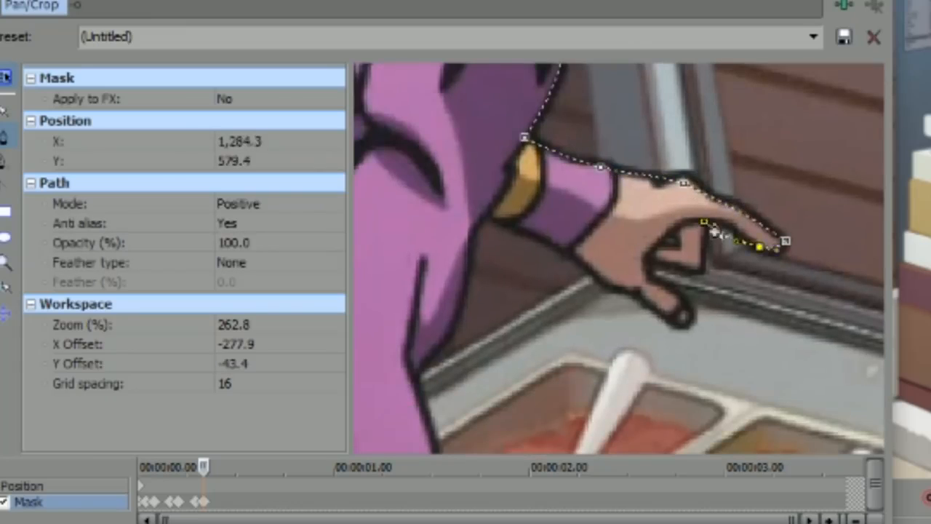
pyautogui.moveTo(670, 305); pyautogui.dragTo(677, 299)
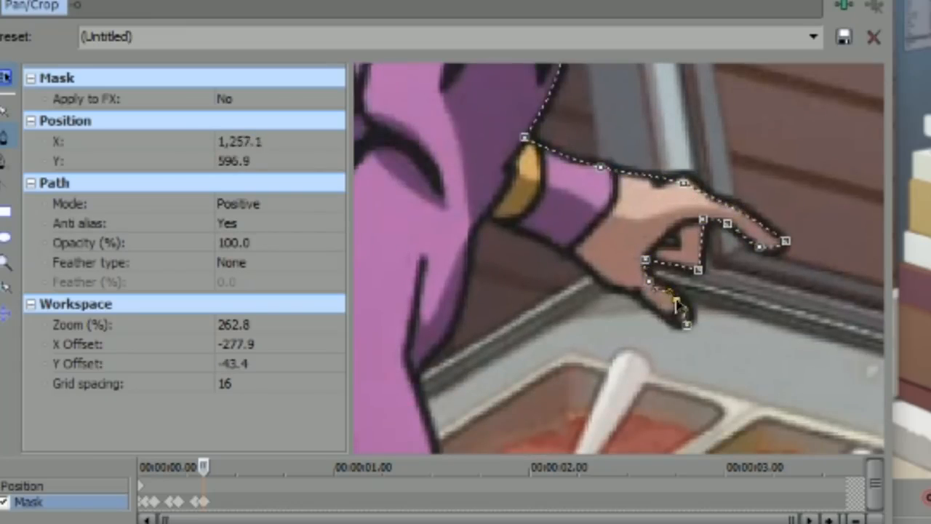
# Bring the mask path back from the thumb tip along the underside of the hand and cuff to the jacket's edge
pyautogui.scroll(2, 679, 304)
pyautogui.moveTo(703, 339); pyautogui.dragTo(705, 334)
pyautogui.click(457, 205)
pyautogui.moveTo(557, 257); pyautogui.dragTo(553, 248)
pyautogui.moveTo(603, 274); pyautogui.dragTo(601, 282)
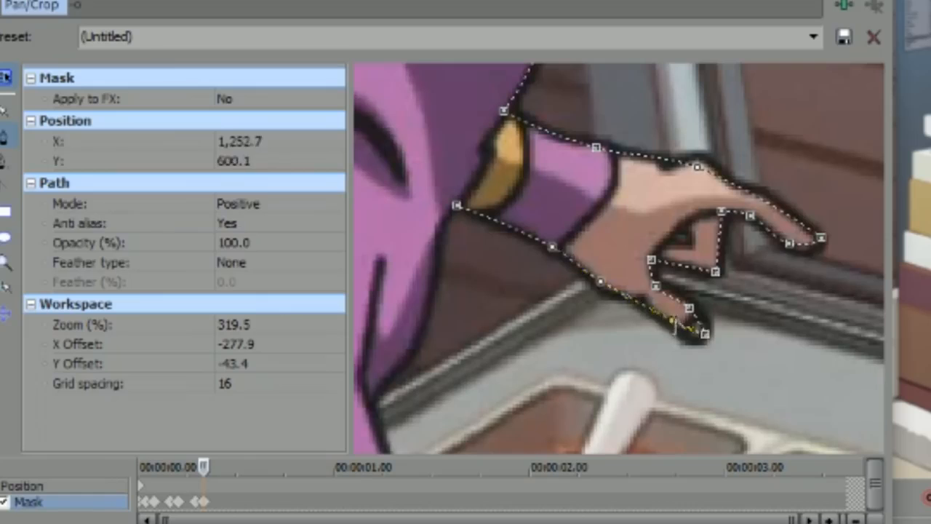
# Adjust the curve below the thumb and continue the mask path from the cuff down the jacket's edge with curved segments
pyautogui.moveTo(676, 319); pyautogui.dragTo(674, 324)
pyautogui.moveTo(461, 206); pyautogui.dragTo(561, 192)
pyautogui.click(556, 190)
pyautogui.click(463, 379)
pyautogui.moveTo(500, 308); pyautogui.dragTo(521, 307)
pyautogui.moveTo(542, 253); pyautogui.dragTo(536, 251)
pyautogui.moveTo(557, 272); pyautogui.dragTo(658, 115)
pyautogui.click(567, 221)
# Trace the mask path down the jacket's lower edge and the outer side of the coat tail to its tip
pyautogui.scroll(-7, 583, 269)
pyautogui.click(609, 370)
pyautogui.moveTo(605, 301); pyautogui.dragTo(612, 293)
pyautogui.scroll(3, 640, 364)
pyautogui.moveTo(657, 401); pyautogui.dragTo(696, 81)
pyautogui.click(643, 112)
pyautogui.click(671, 365)
pyautogui.moveTo(667, 318); pyautogui.dragTo(684, 307)
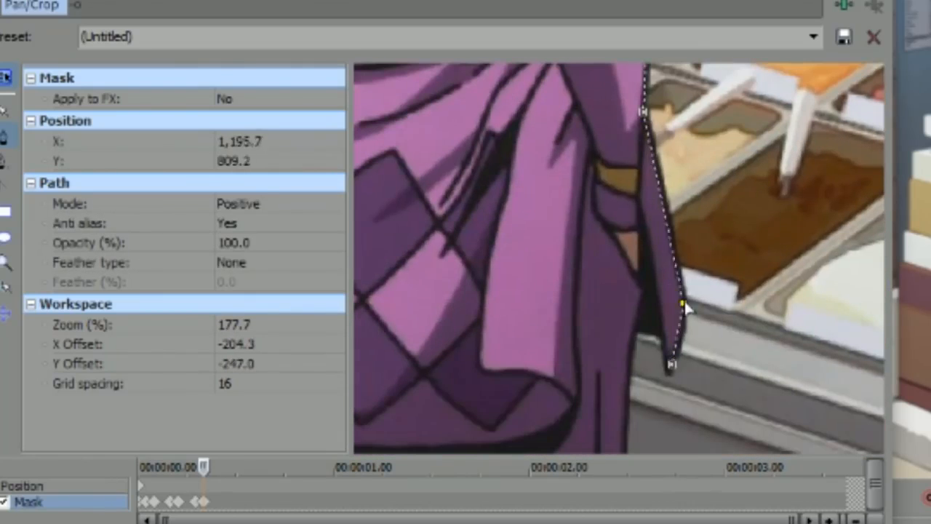
# Take the mask path around the coat tail's tip and back to the outer edge of the right-hand trouser leg
pyautogui.click(672, 365)
pyautogui.scroll(3, 673, 320)
pyautogui.click(670, 290)
pyautogui.hotkey('ctrl', 'z')
pyautogui.click(690, 400)
pyautogui.click(676, 366)
pyautogui.click(643, 357)
pyautogui.moveTo(644, 358); pyautogui.dragTo(697, 243)
# Trace the outer edge of the right-hand trouser leg down to the bottom of the frame, curving segments to fit
pyautogui.scroll(-3, 699, 243)
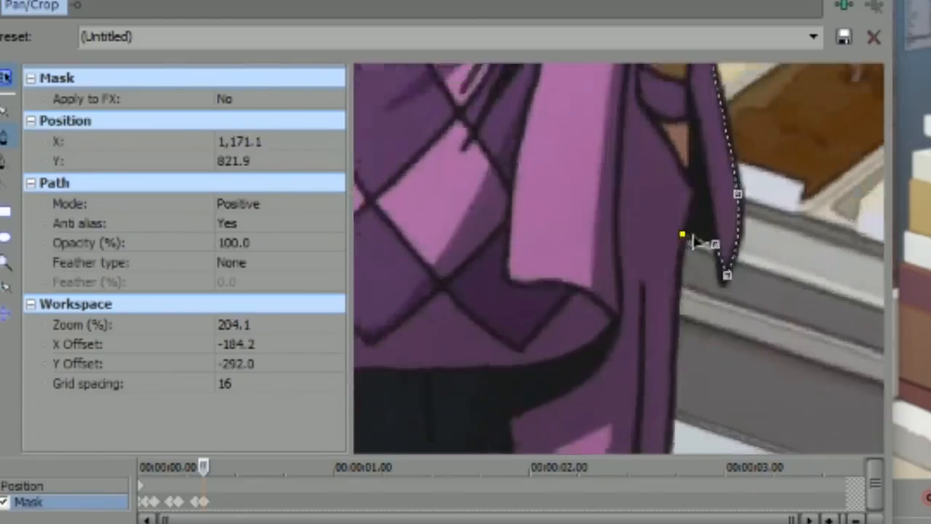
pyautogui.moveTo(687, 395); pyautogui.dragTo(721, 233)
pyautogui.click(662, 428)
pyautogui.moveTo(682, 263); pyautogui.dragTo(689, 264)
pyautogui.moveTo(656, 428); pyautogui.dragTo(671, 244)
pyautogui.click(672, 318)
pyautogui.moveTo(674, 294); pyautogui.dragTo(679, 294)
pyautogui.click(673, 317)
# Run the mask path across the right-hand leg's lower end and up its inner edge to the crotch
pyautogui.click(573, 314)
pyautogui.click(579, 255)
pyautogui.moveTo(575, 278); pyautogui.dragTo(570, 273)
pyautogui.moveTo(609, 252); pyautogui.dragTo(649, 379)
pyautogui.click(581, 208)
pyautogui.moveTo(600, 283); pyautogui.dragTo(559, 267)
pyautogui.click(582, 209)
# Trace the left-hand leg's inner edge down to the frame's bottom, join the path to its starting point and leave Pan/Crop
pyautogui.click(547, 348)
pyautogui.click(546, 348)
pyautogui.moveTo(544, 193); pyautogui.dragTo(572, 65)
pyautogui.click(564, 309)
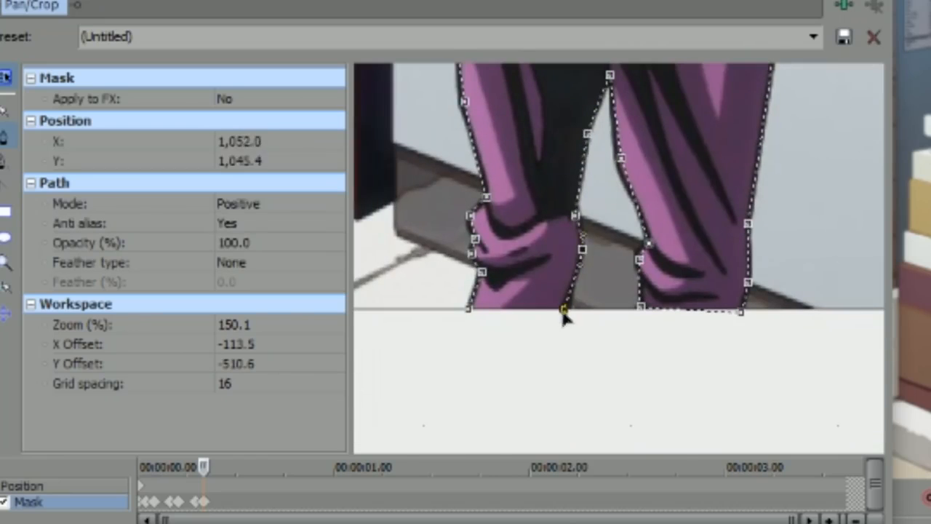
pyautogui.click(469, 310)
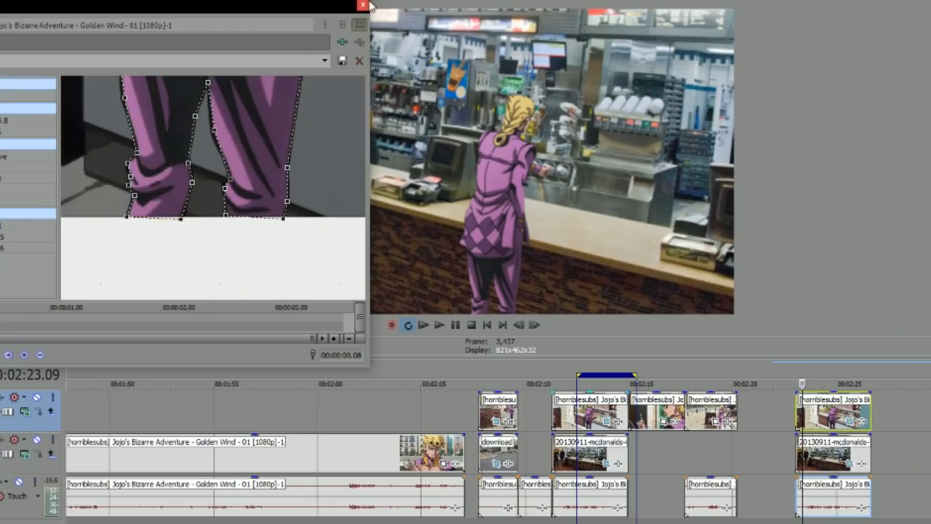
pyautogui.click(363, 5)
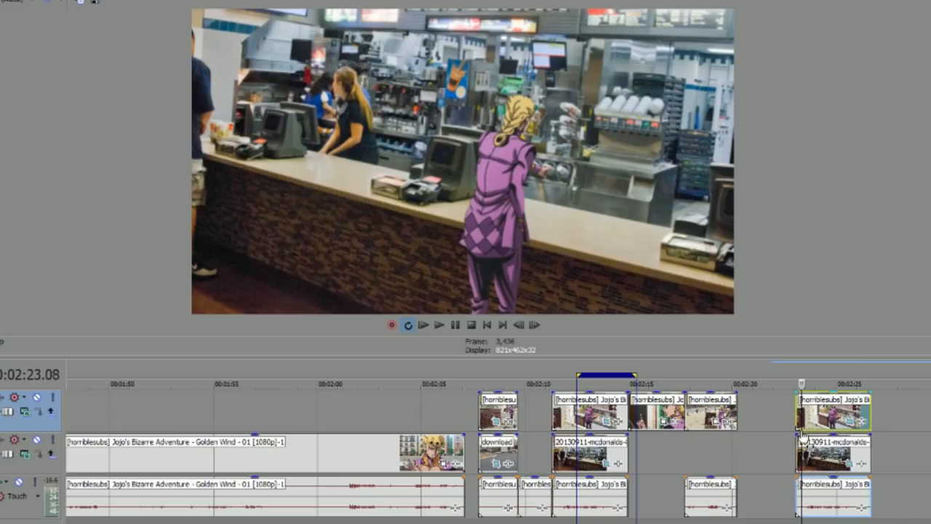
# Compare the newly masked frame with the neighbouring frames at the start of the counter clip
pyautogui.press('Right')
pyautogui.press('Left')
pyautogui.press('Right')
pyautogui.press('Right')
pyautogui.press('Left')
pyautogui.press('Right')
pyautogui.press('Left')
pyautogui.press('Left')
pyautogui.press('Left')
pyautogui.press('Left')
pyautogui.press('Left')
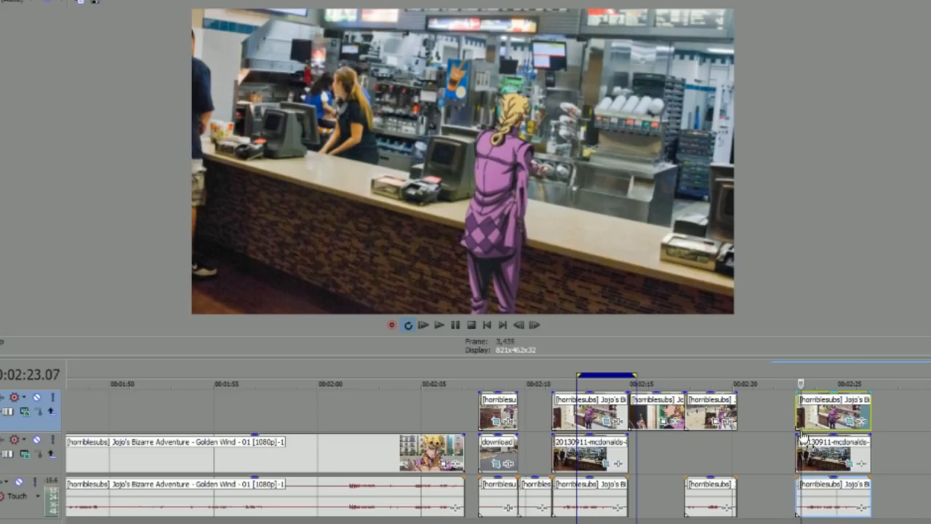
# Check the cutout frame by frame through the counter clip up to 00:02:25.14, and return to the clip's start
pyautogui.press('Right')
pyautogui.press('Right')
pyautogui.press('Right')
pyautogui.press('Right')
pyautogui.press('Right')
pyautogui.press('Right')
pyautogui.press('Right')
pyautogui.press('Right')
pyautogui.press('Right')
pyautogui.press('Right')
pyautogui.press('Right')
pyautogui.press('Right')
pyautogui.press('Right')
pyautogui.press('Right')
pyautogui.press('Right')
pyautogui.press('Right')
pyautogui.press('Right')
pyautogui.press('Right')
pyautogui.press('Right')
pyautogui.press('Right')
pyautogui.press('Right')
pyautogui.press('Right')
pyautogui.press('Right')
pyautogui.press('Right')
pyautogui.press('Right')
pyautogui.press('Right')
pyautogui.press('Right')
pyautogui.press('Right')
pyautogui.press('Right')
pyautogui.press('Right')
pyautogui.press('Right')
pyautogui.press('Right')
pyautogui.press('Right')
pyautogui.press('Right')
pyautogui.press('Right')
pyautogui.press('Right')
pyautogui.press('Right')
pyautogui.press('Right')
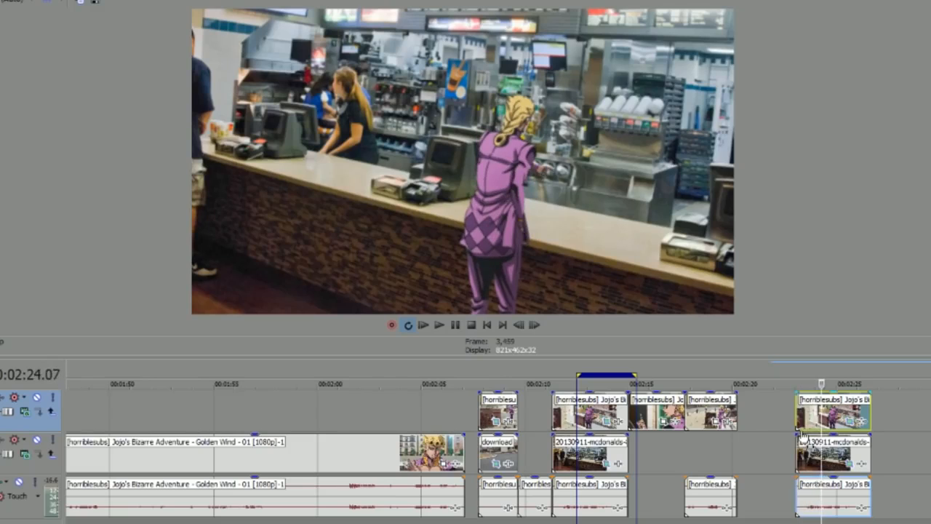
pyautogui.press('Right')
pyautogui.press('Right')
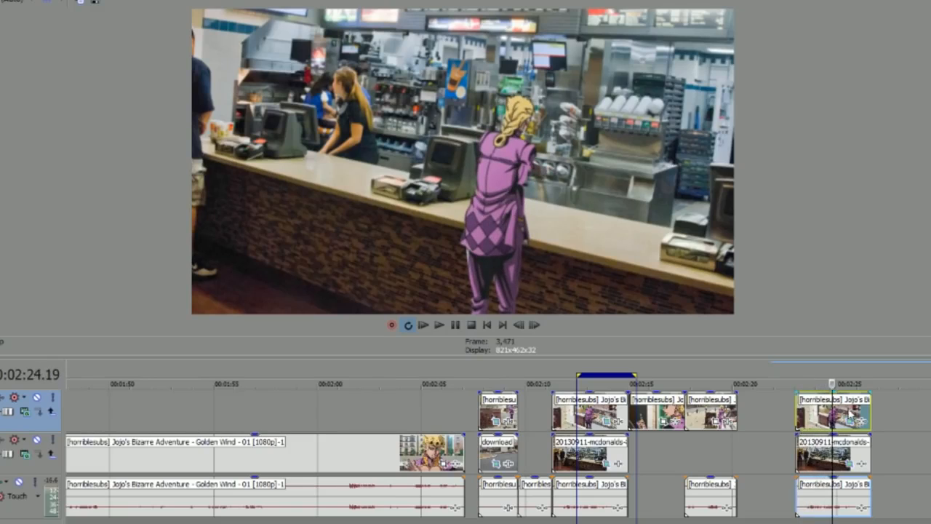
pyautogui.press('Right')
pyautogui.press('Right')
pyautogui.press('Right')
pyautogui.press('Right')
pyautogui.press('Right')
pyautogui.press('Right')
pyautogui.press('Right')
pyautogui.press('Right')
pyautogui.press('Right')
pyautogui.press('Right')
pyautogui.press('Right')
pyautogui.press('Right')
pyautogui.press('Right')
pyautogui.press('Right')
pyautogui.press('Right')
pyautogui.press('Right')
pyautogui.press('Right')
pyautogui.press('Right')
pyautogui.press('Right')
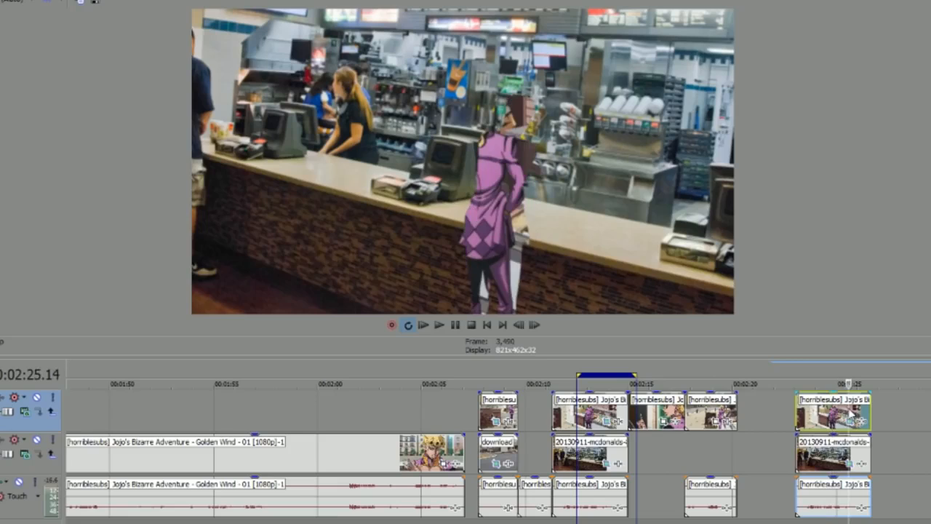
pyautogui.click(794, 408)
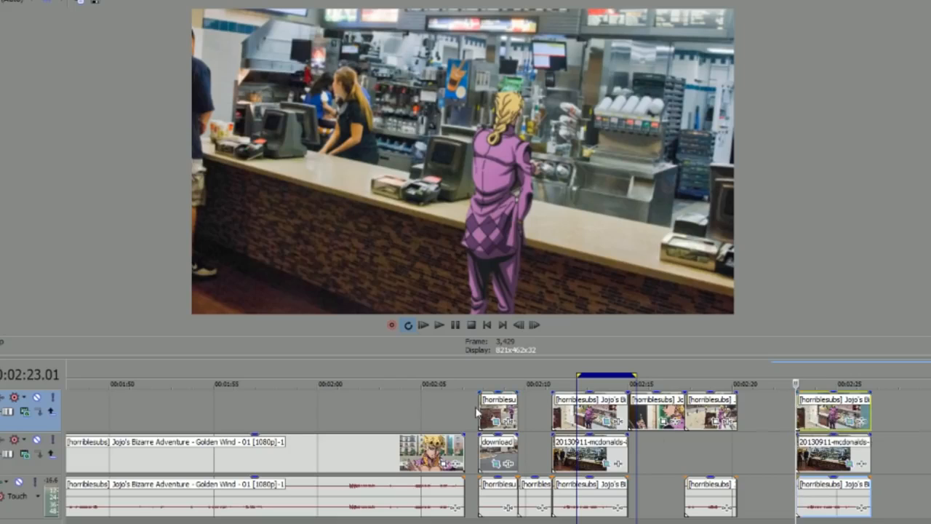
# Play the McDonald's parking-lot composite from its start at 00:02:07.18 to check the layered characters
pyautogui.scroll(1, 498, 457)
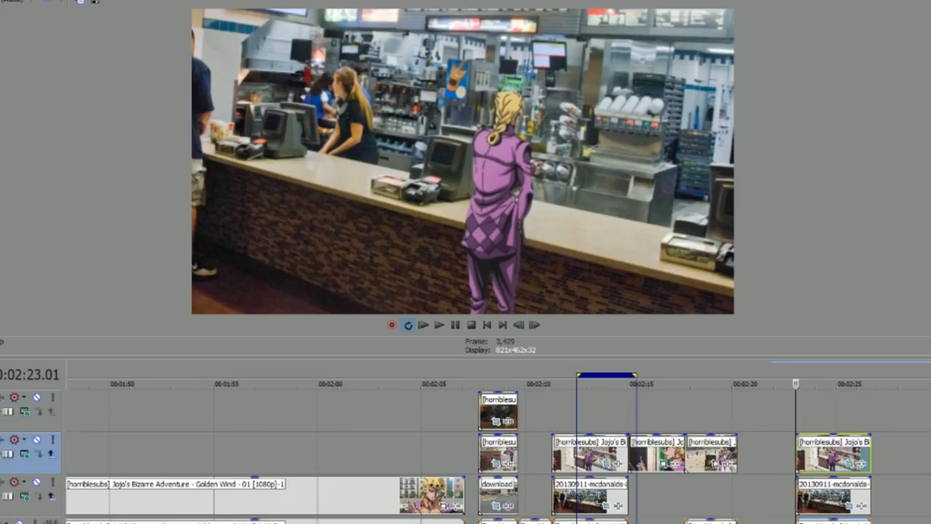
pyautogui.click(480, 400)
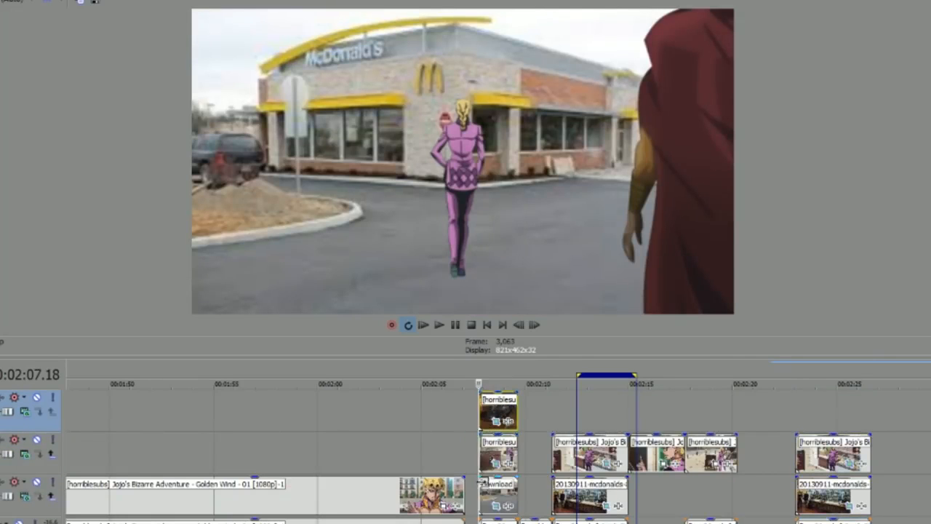
pyautogui.click(480, 452)
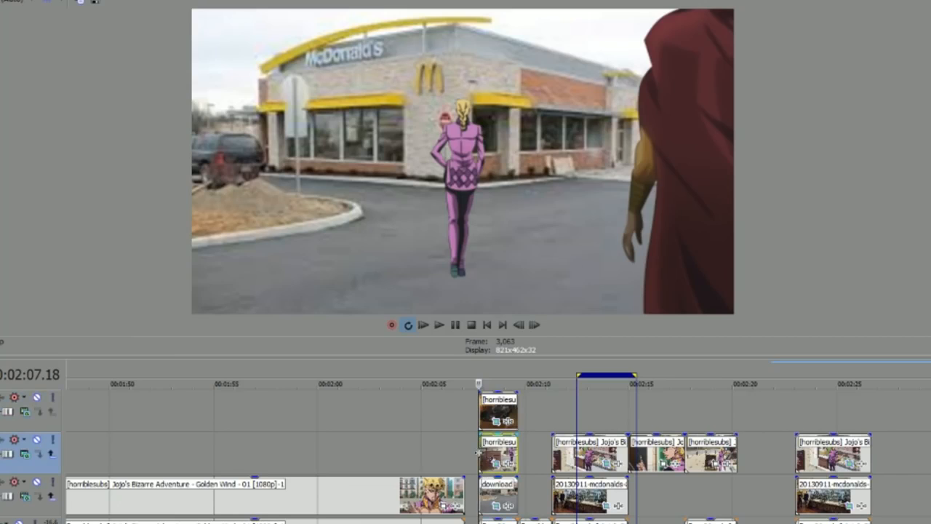
pyautogui.press('space')
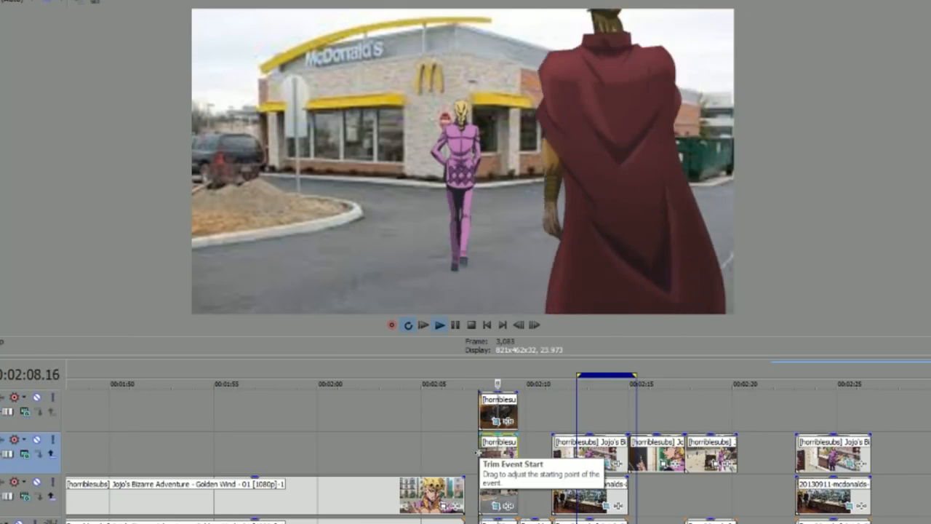
pyautogui.press('space')
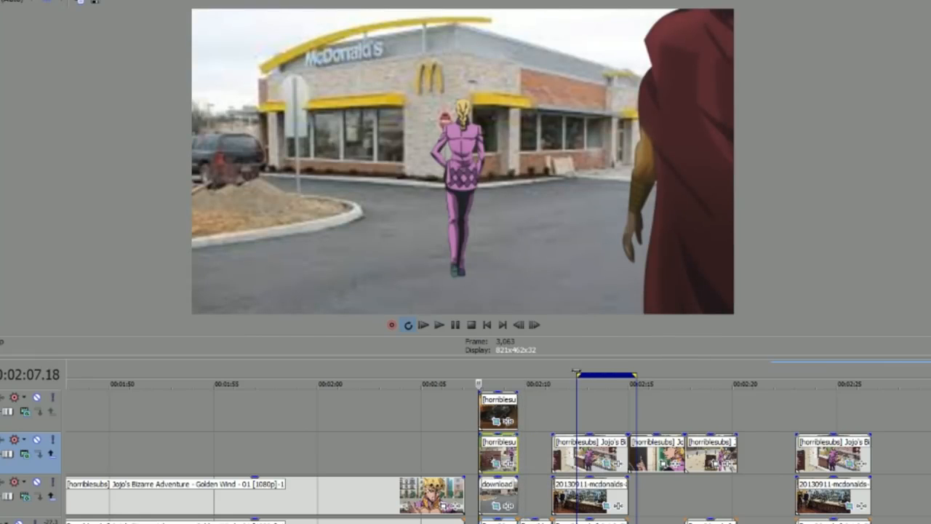
# Fit the loop region to the parking-lot composite and play it from its start
pyautogui.moveTo(576, 373); pyautogui.dragTo(481, 374)
pyautogui.moveTo(637, 373); pyautogui.dragTo(519, 374)
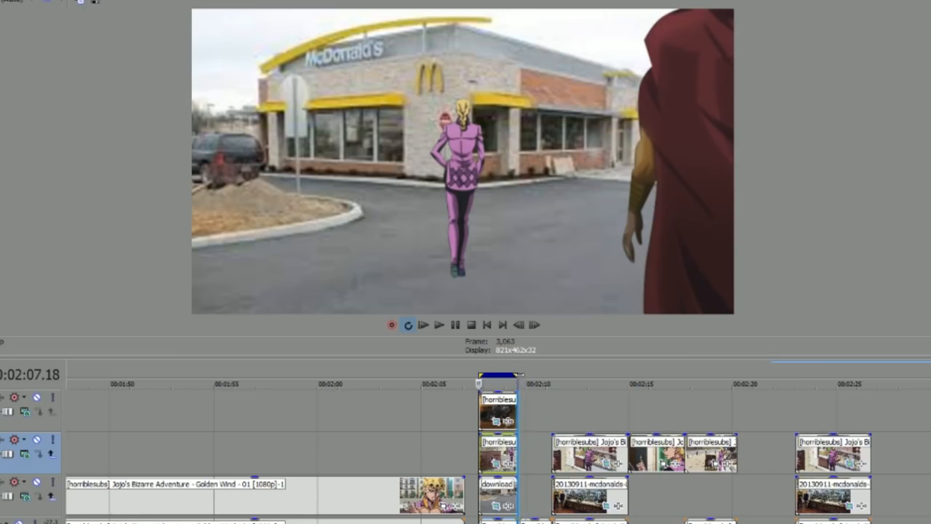
pyautogui.click(485, 416)
pyautogui.press('space')
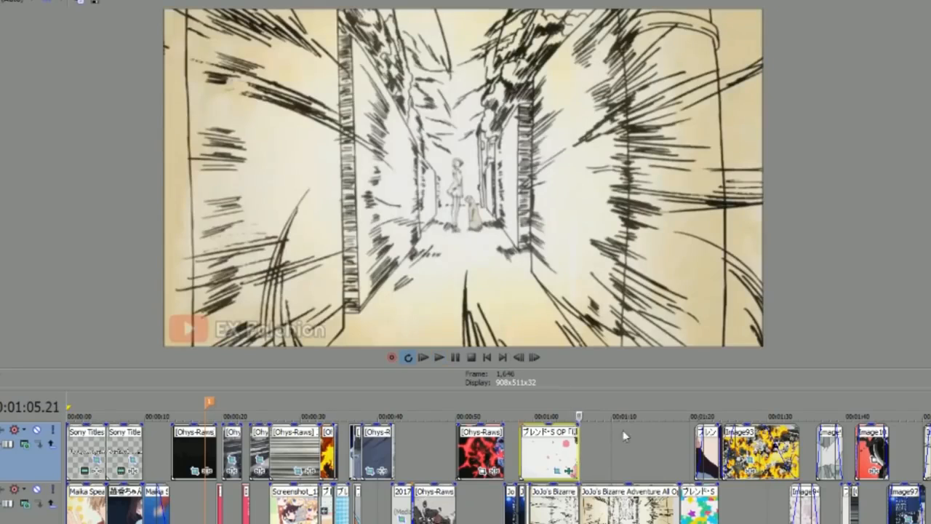
# Examine the Pan/Crop mask keyframes and the Black and White effect of the ブレンド・S OP clip
pyautogui.click(519, 446)
pyautogui.click(555, 473)
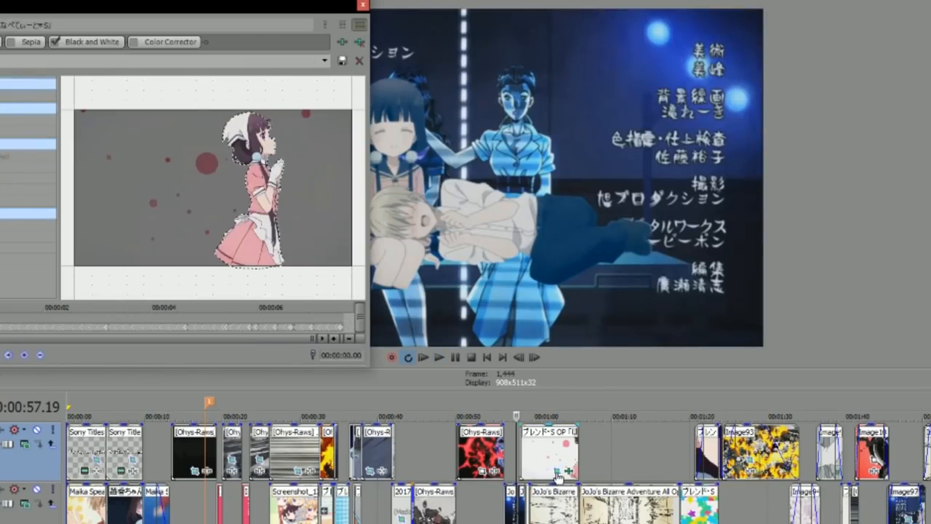
pyautogui.moveTo(127, 327); pyautogui.dragTo(218, 331)
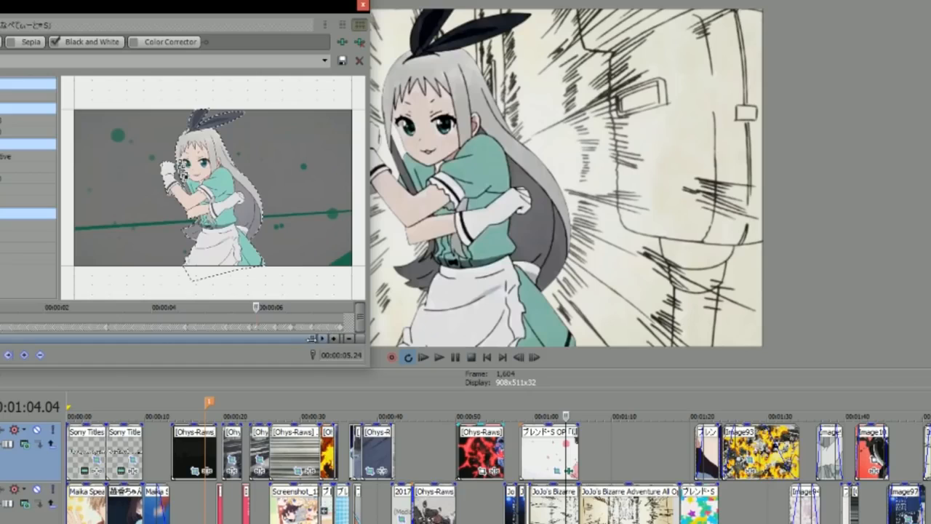
pyautogui.moveTo(313, 339); pyautogui.dragTo(74, 339)
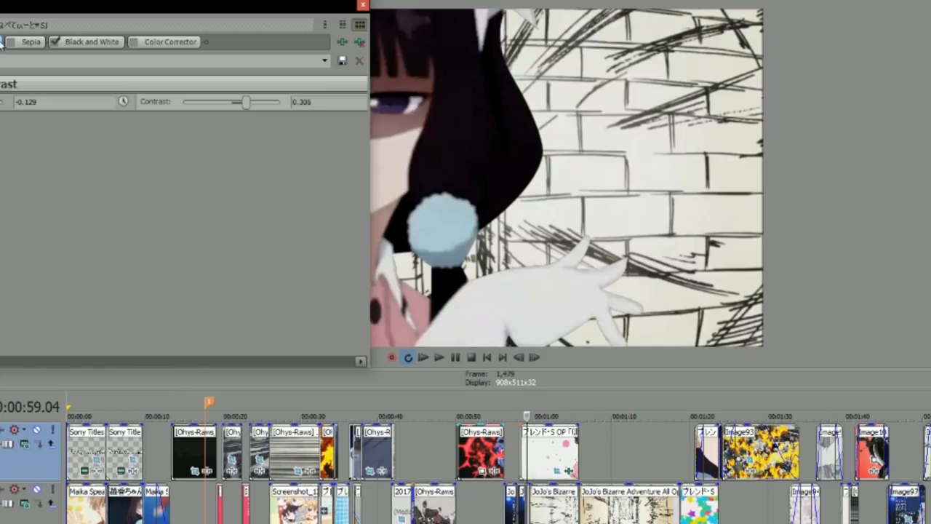
pyautogui.click(96, 42)
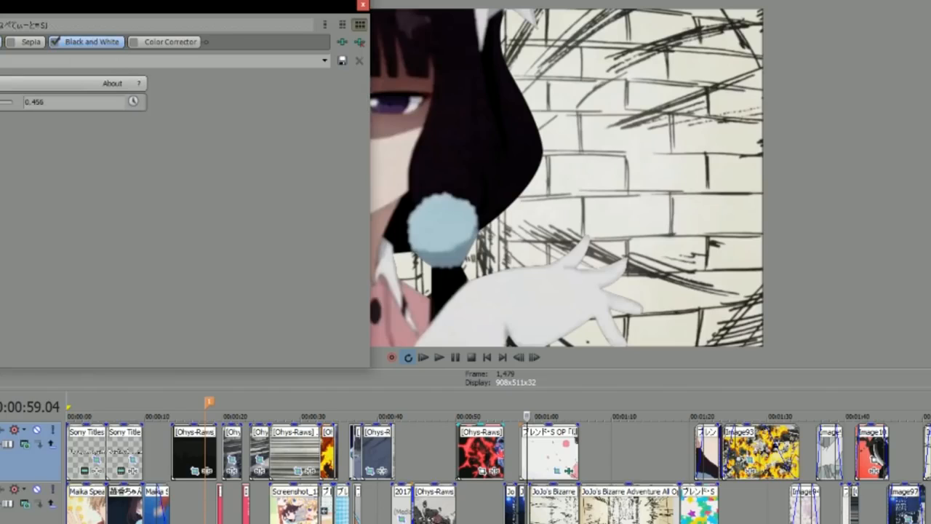
pyautogui.click(363, 4)
# View the ブレンド・S OP composite at several points along the clip and return to its start
pyautogui.click(557, 448)
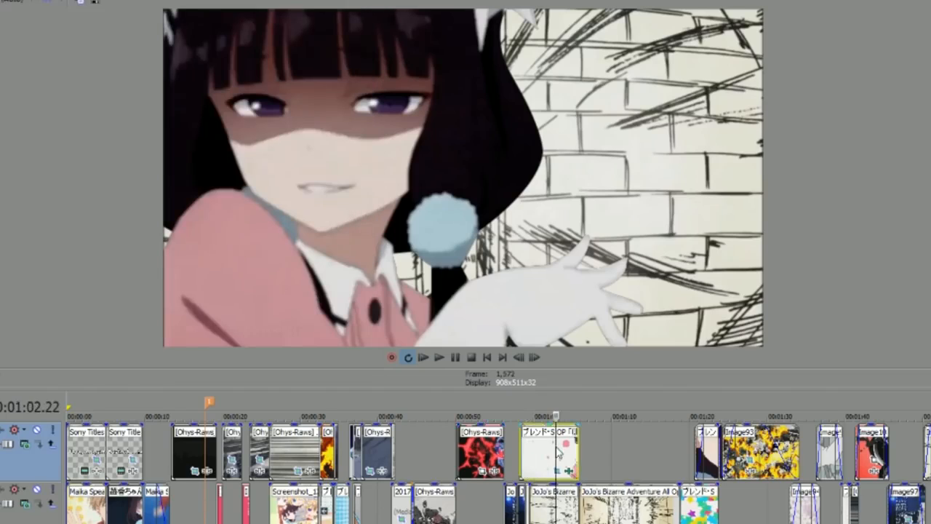
pyautogui.click(543, 451)
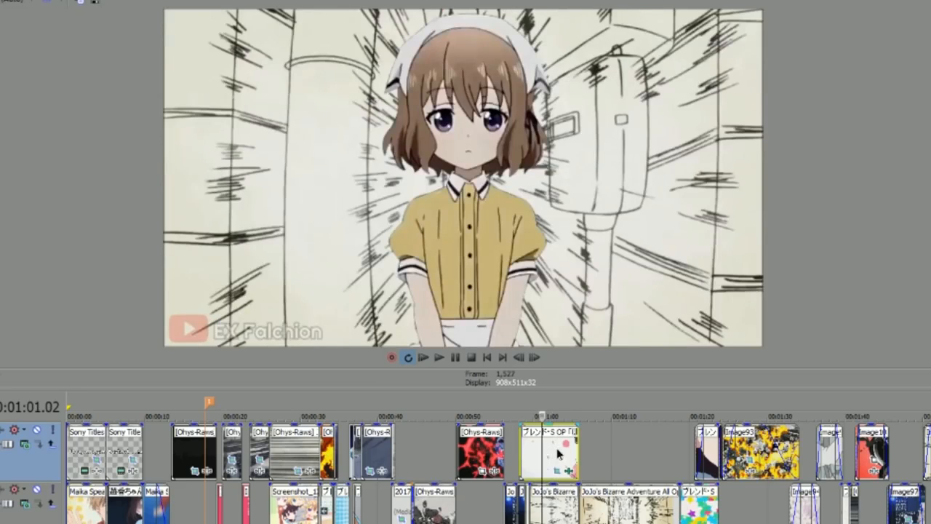
pyautogui.click(558, 451)
pyautogui.click(519, 455)
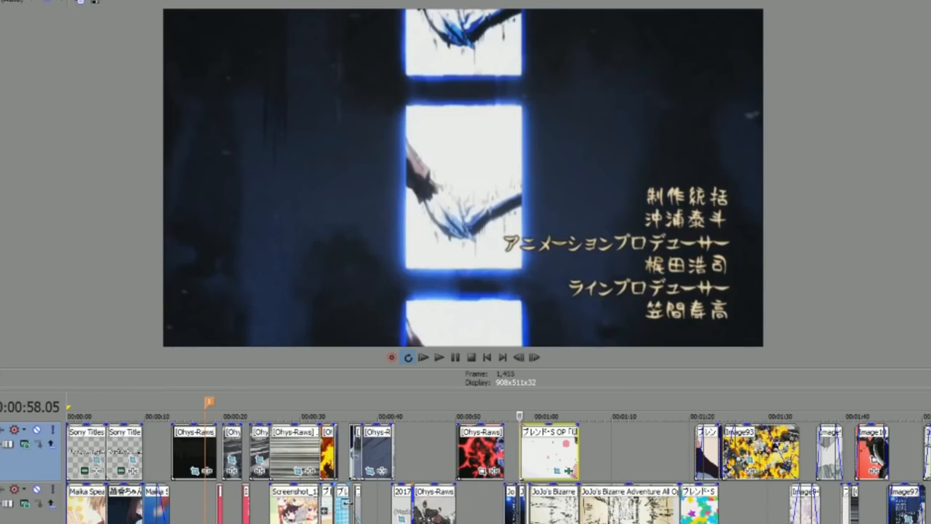
# Play the photo-collage sequence from 00:00:27.06 and examine the mask of its overlay clip in Pan/Crop at several frames
pyautogui.click(279, 502)
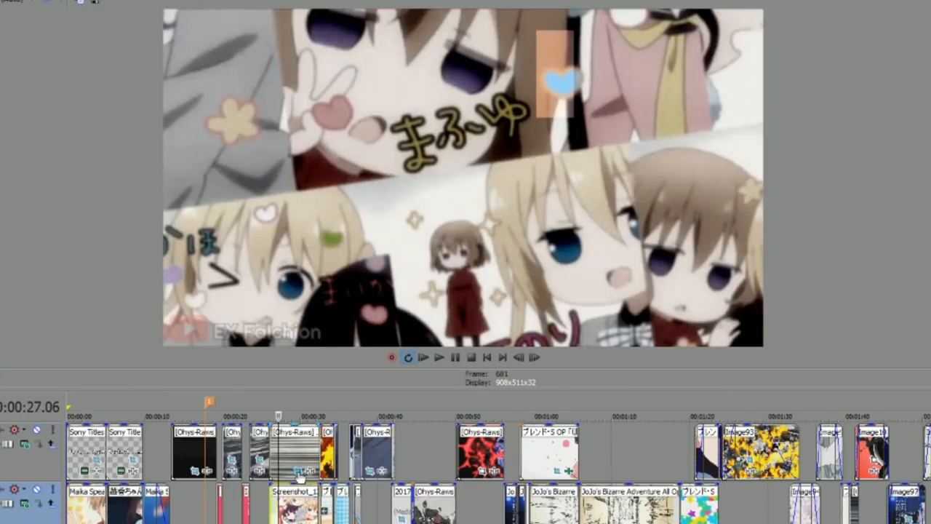
pyautogui.press('space')
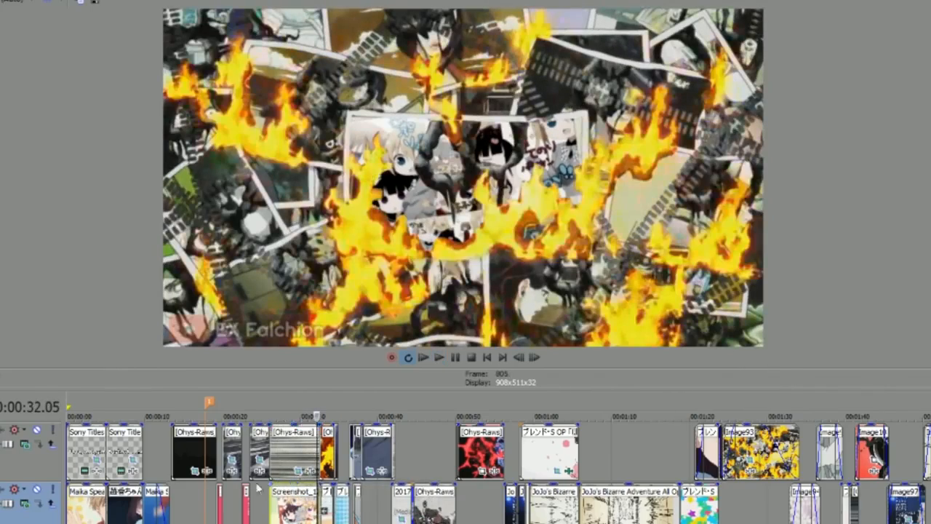
pyautogui.click(301, 474)
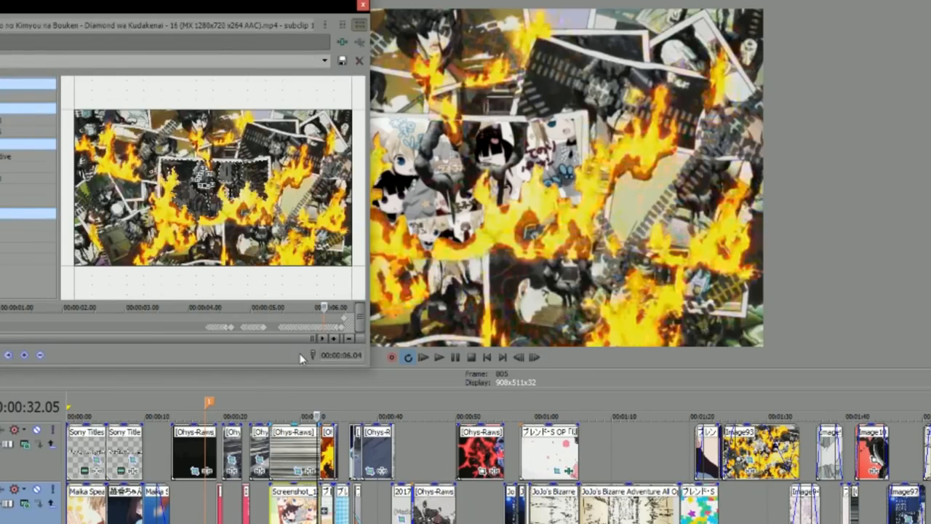
pyautogui.press('Left')
pyautogui.press('Right')
pyautogui.scroll(5, 241, 211)
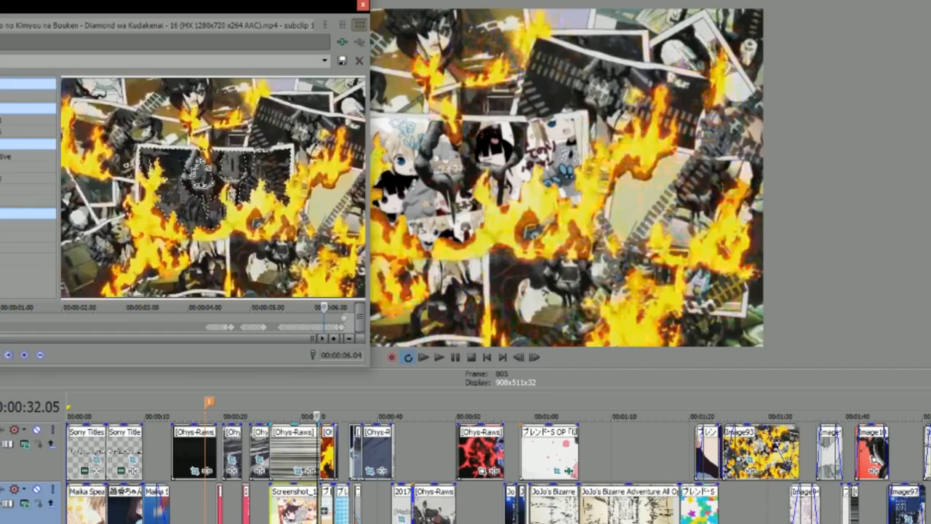
pyautogui.click(335, 333)
pyautogui.moveTo(322, 333); pyautogui.dragTo(305, 336)
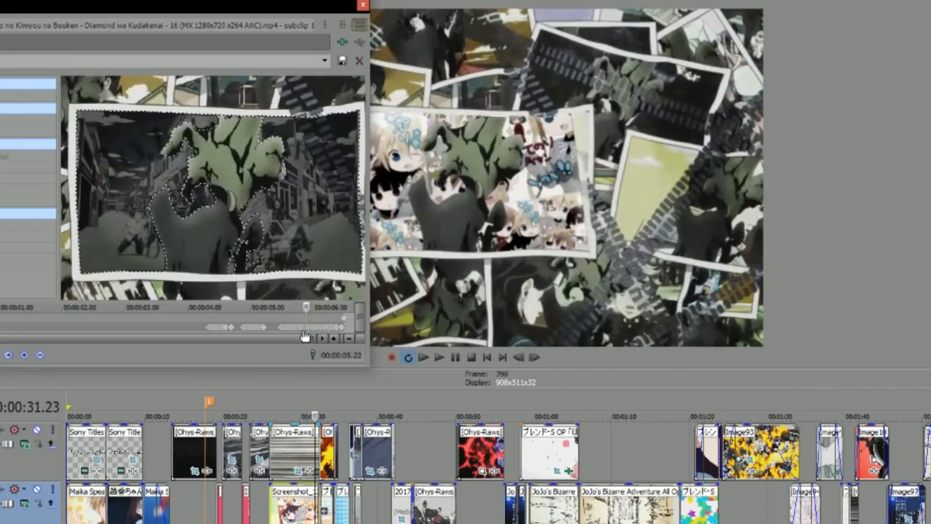
pyautogui.click(364, 4)
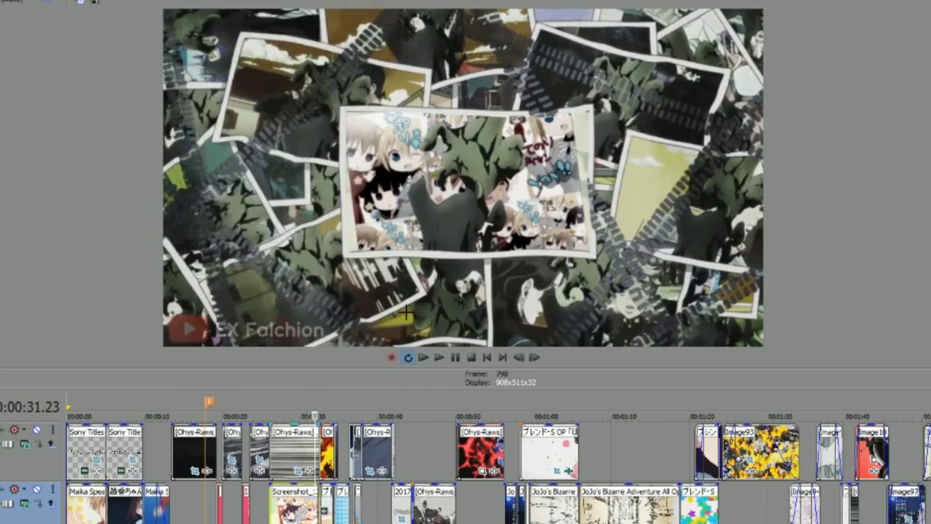
# Examine the transition from the photo collage to the burning-photos clip frame by frame, up to 00:00:32.12
pyautogui.click(279, 447)
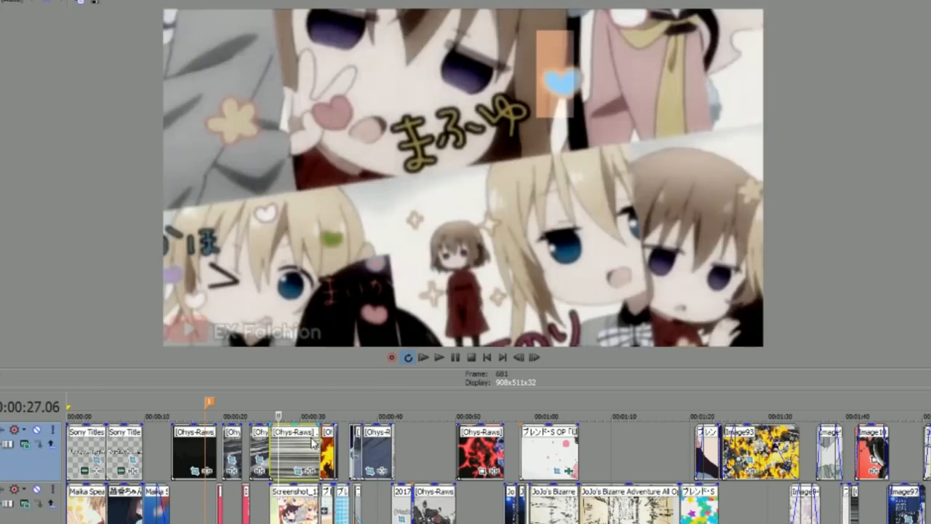
pyautogui.click(319, 445)
pyautogui.click(334, 446)
pyautogui.click(320, 444)
pyautogui.press('Right')
pyautogui.press('Right')
pyautogui.press('Right')
pyautogui.press('Right')
pyautogui.press('Right')
pyautogui.press('Right')
pyautogui.press('Right')
pyautogui.click(322, 446)
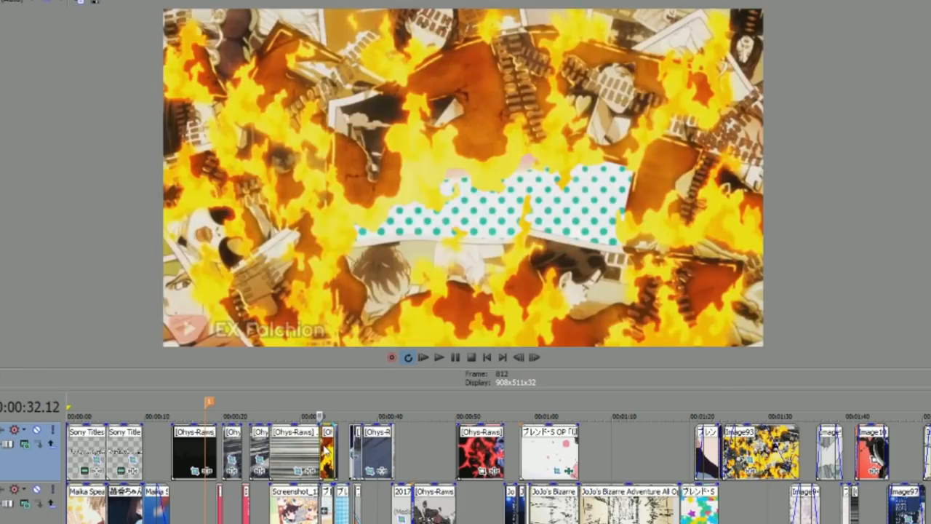
# Play the masked character overlay sequence from 00:00:46.01
pyautogui.click(426, 483)
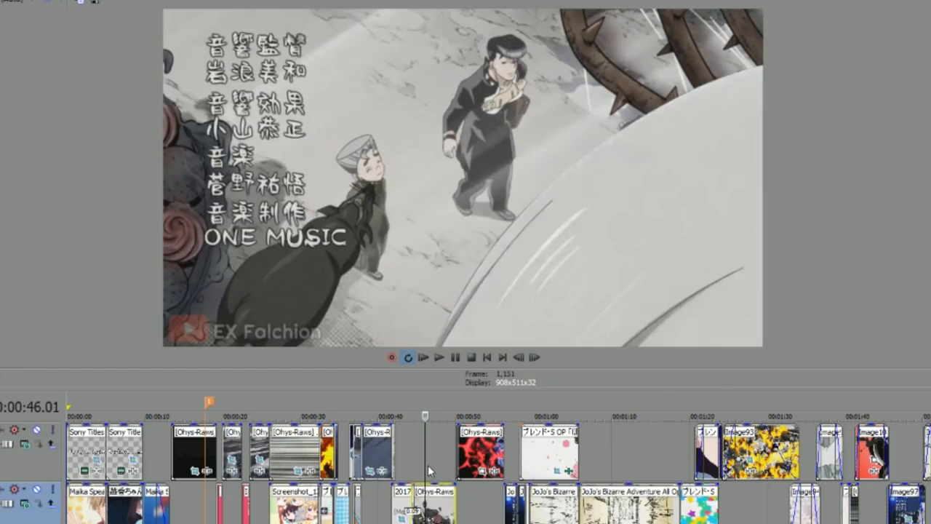
pyautogui.scroll(1, 424, 509)
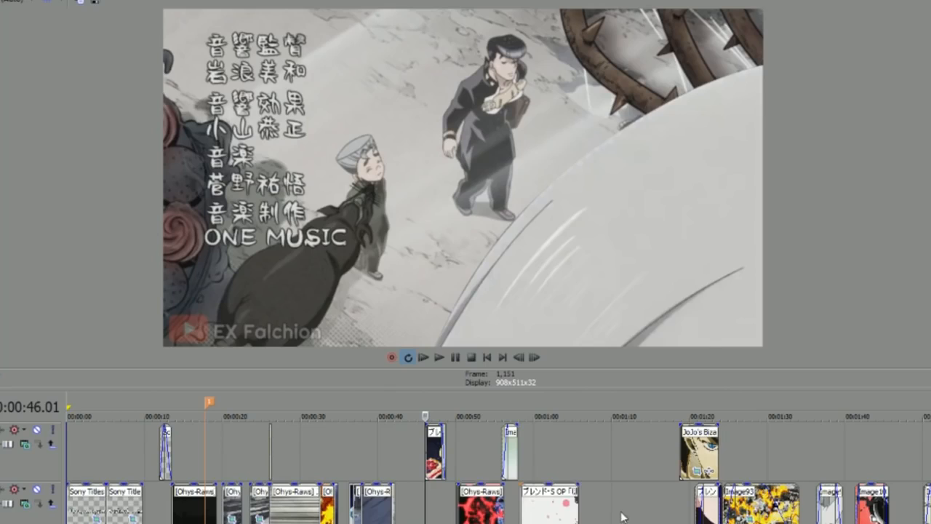
pyautogui.press('space')
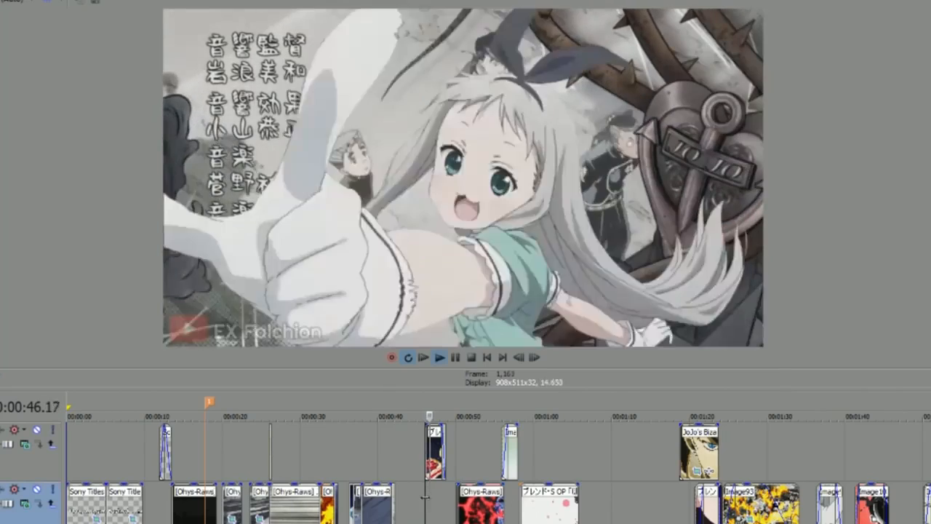
# Stop playback on the masked maid overlay clip and step forward through its frames up to 00:00:50.00
pyautogui.press('Return')
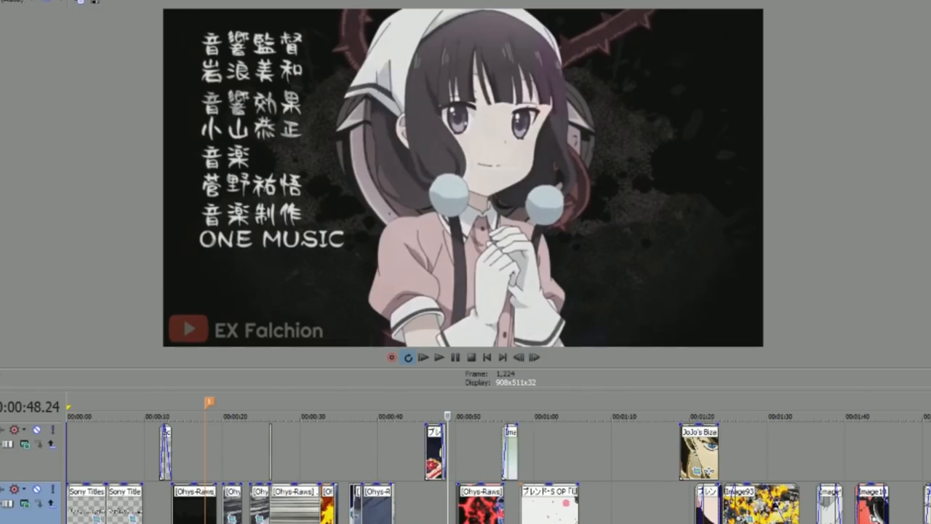
pyautogui.scroll(6, 498, 469)
pyautogui.scroll(1, 497, 469)
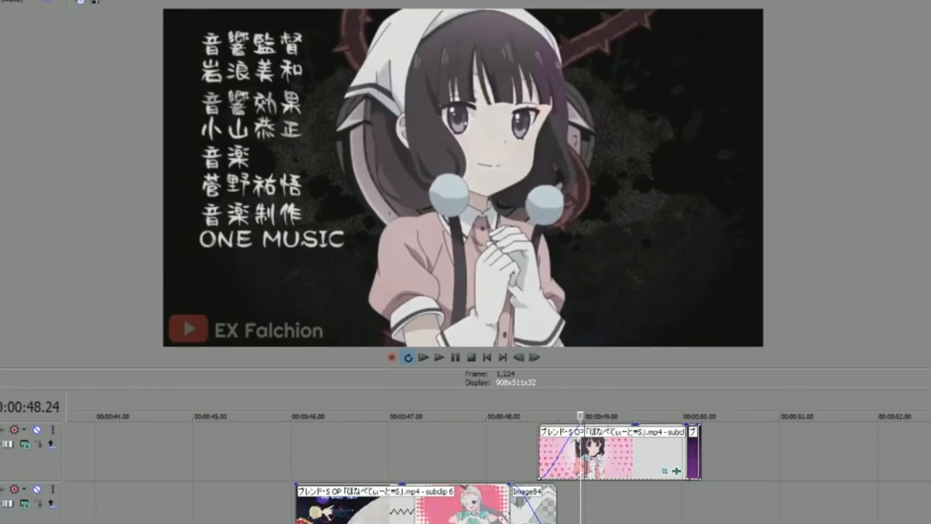
pyautogui.click(662, 503)
pyautogui.press('Right')
pyautogui.press('Right')
pyautogui.press('Right')
pyautogui.press('Right')
pyautogui.press('Right')
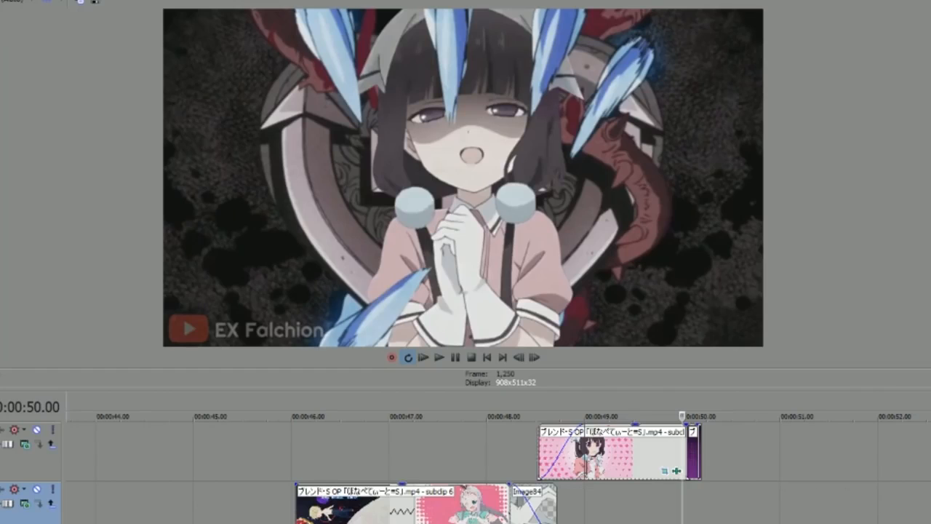
# Examine the mask of the short JoJo overlay clip in Pan/Crop at its start, 00:00:49.24
pyautogui.scroll(1, 498, 469)
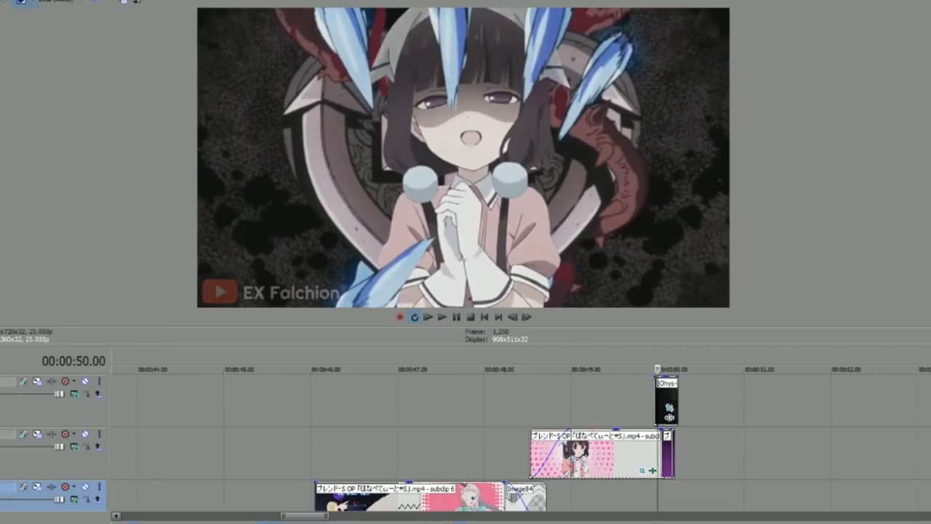
pyautogui.scroll(-1, 509, 451)
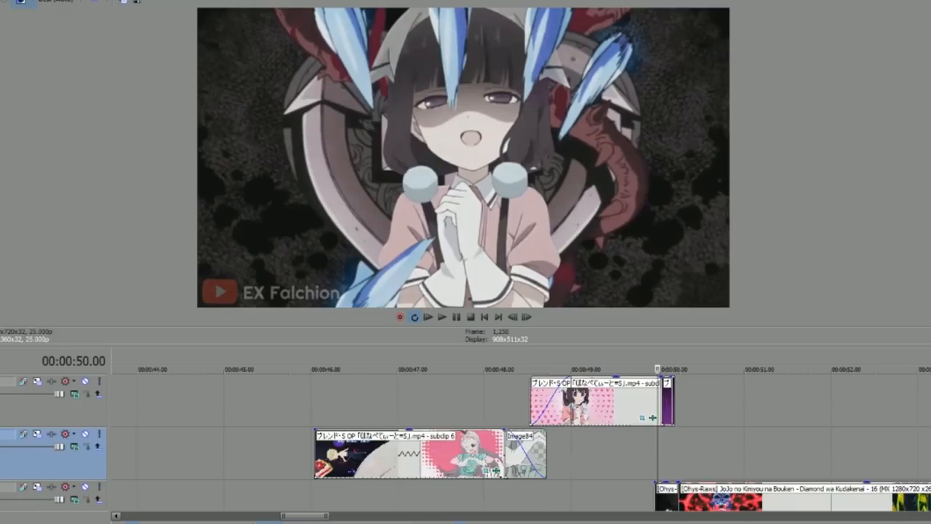
pyautogui.scroll(1, 775, 472)
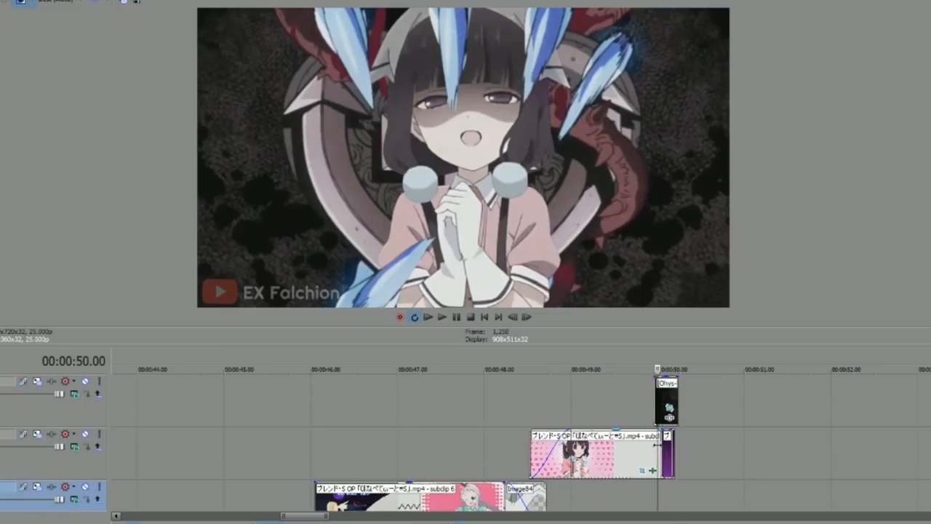
pyautogui.click(657, 421)
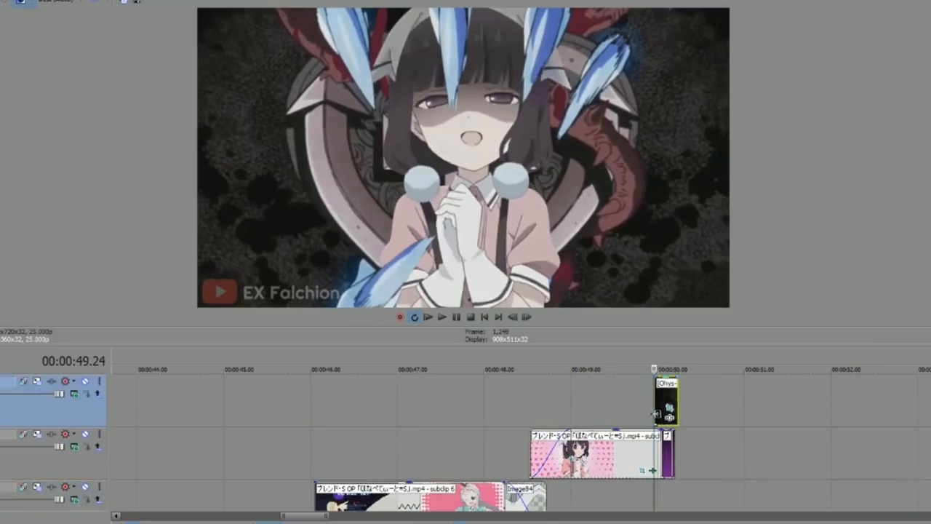
pyautogui.click(669, 408)
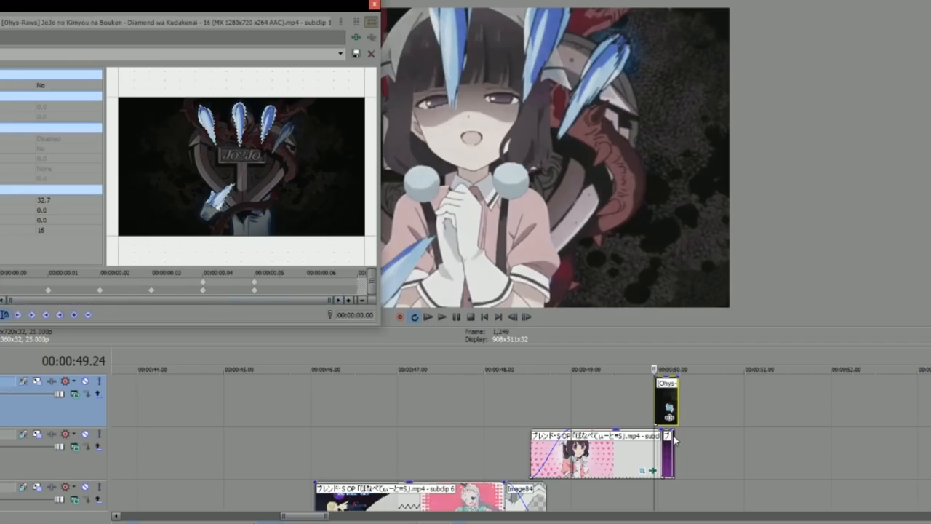
pyautogui.click(375, 5)
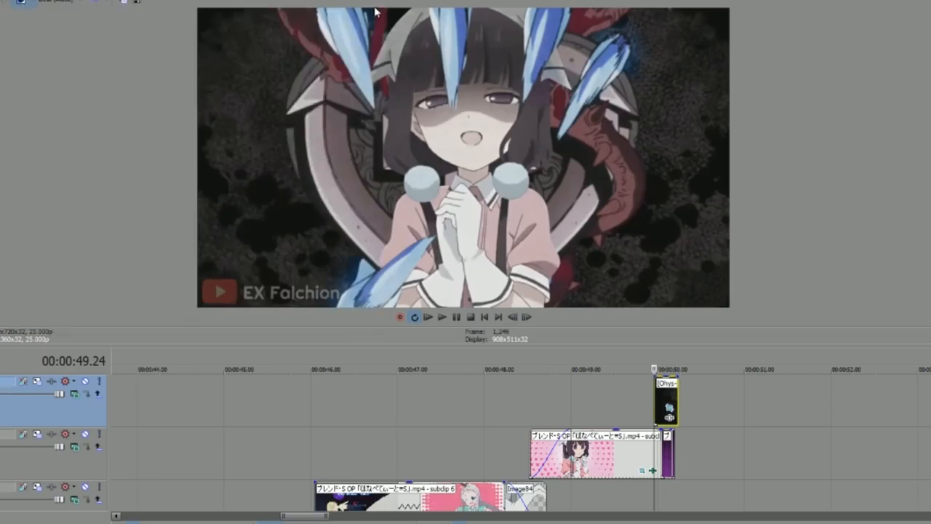
# Inspect the JoJo overlay clip at 00:00:50.04 and examine its Pan/Crop mask keyframe at 00:00:00.03
pyautogui.scroll(-1, 466, 444)
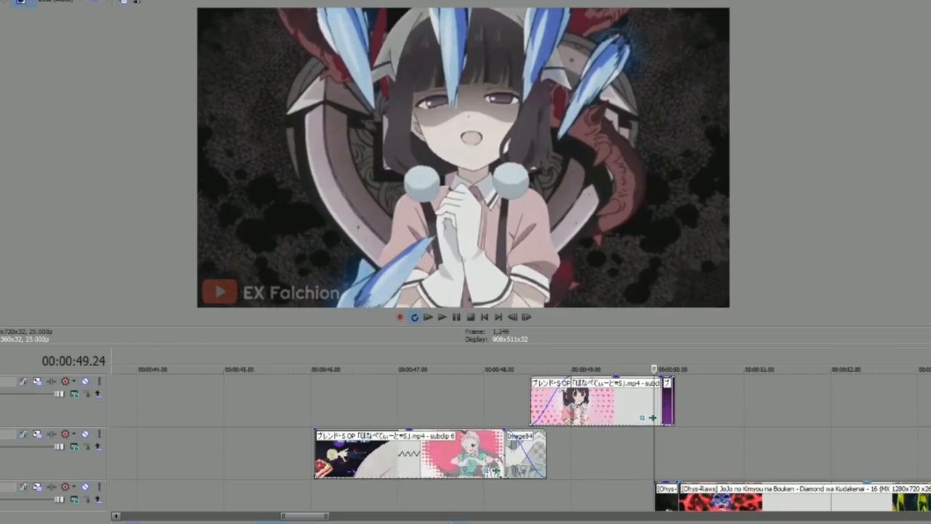
pyautogui.click(671, 509)
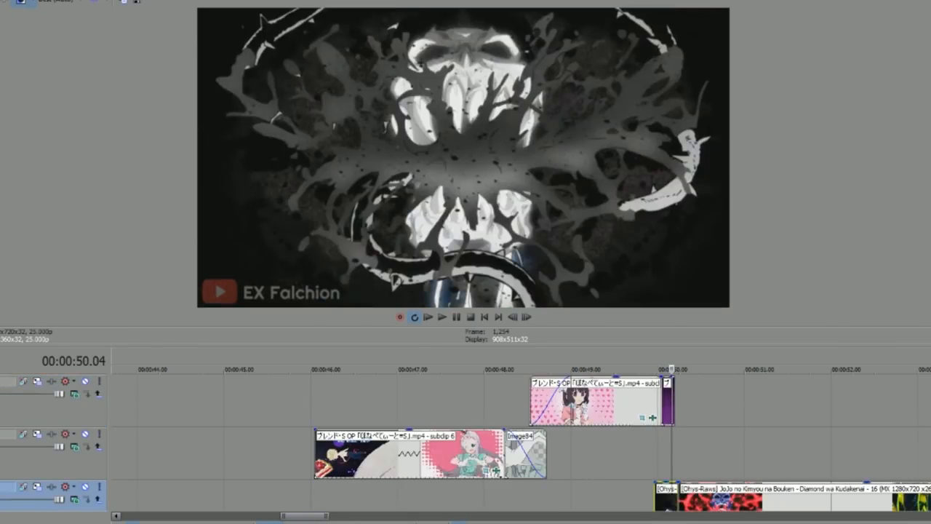
pyautogui.scroll(2, 729, 442)
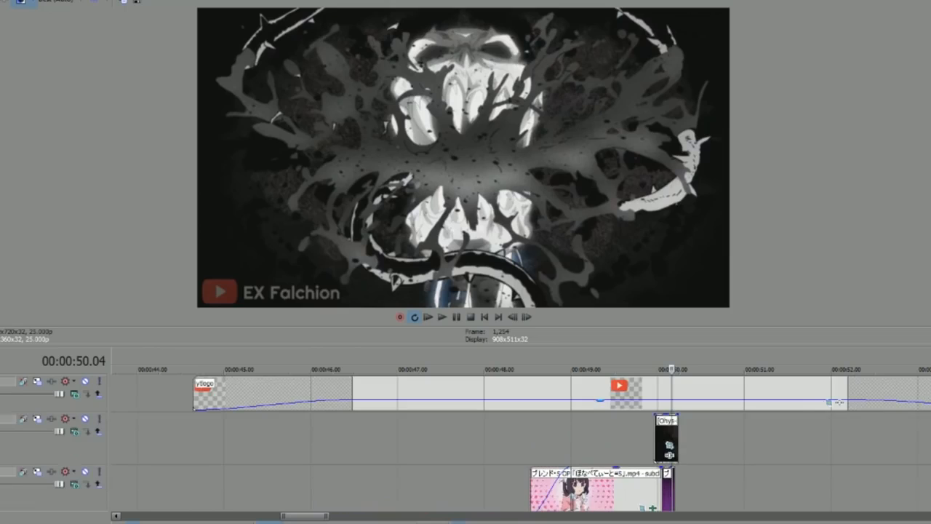
pyautogui.click(670, 445)
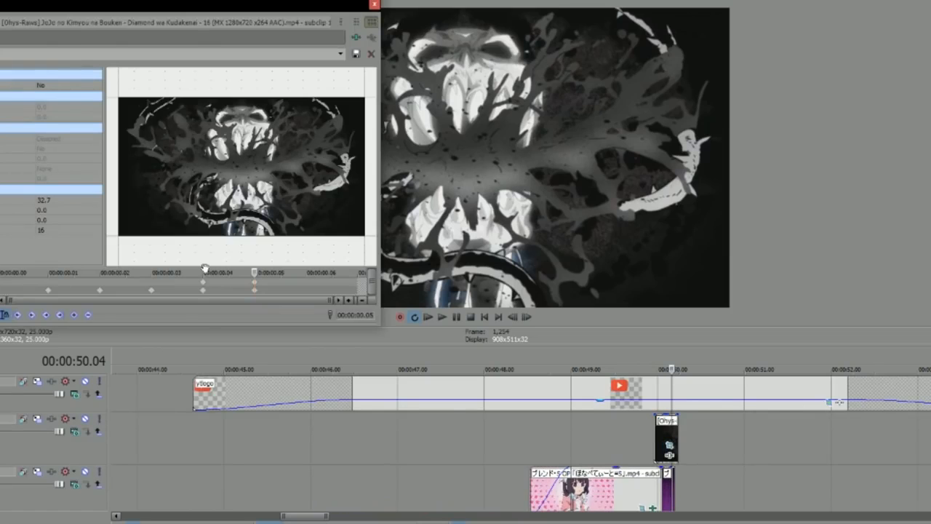
pyautogui.click(151, 290)
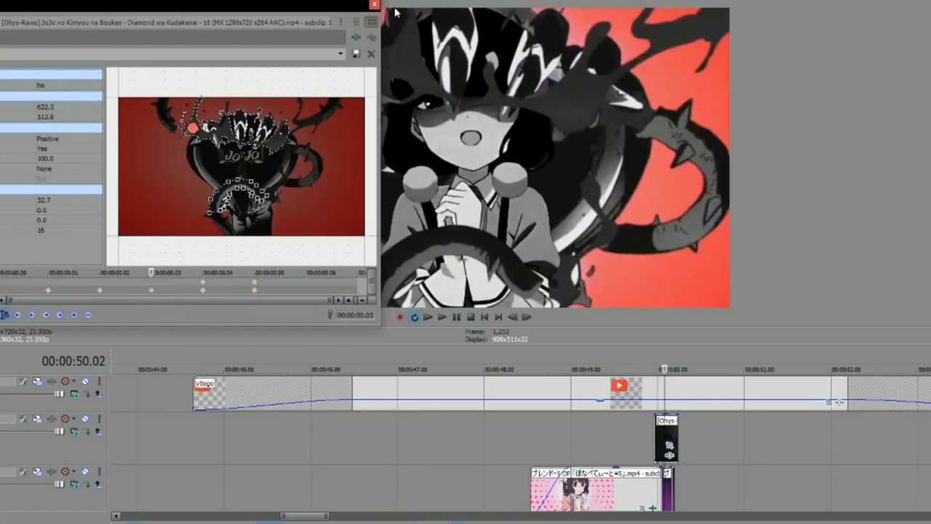
pyautogui.click(375, 6)
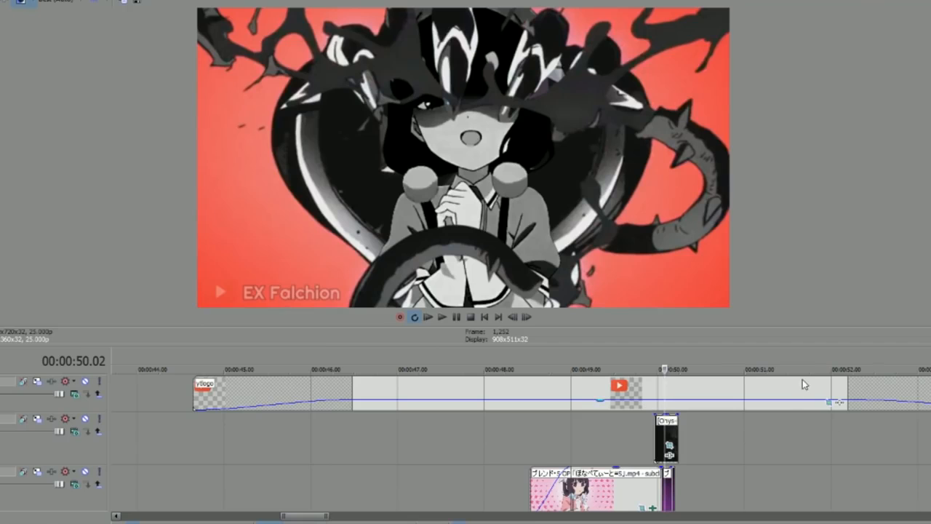
# Play the maid composite and step frame by frame through the JoJo overlay transition around 00:00:50.00
pyautogui.click(658, 446)
pyautogui.hotkey('alt', 'Right')
pyautogui.hotkey('alt', 'Right')
pyautogui.hotkey('alt', 'Right')
pyautogui.hotkey('alt', 'Right')
pyautogui.hotkey('alt', 'Left')
pyautogui.click(533, 451)
pyautogui.press('space')
pyautogui.press('Return')
pyautogui.press('Left')
pyautogui.press('Left')
pyautogui.press('Left')
pyautogui.press('Left')
pyautogui.press('Left')
pyautogui.press('Left')
pyautogui.press('Left')
pyautogui.press('Right')
pyautogui.press('Right')
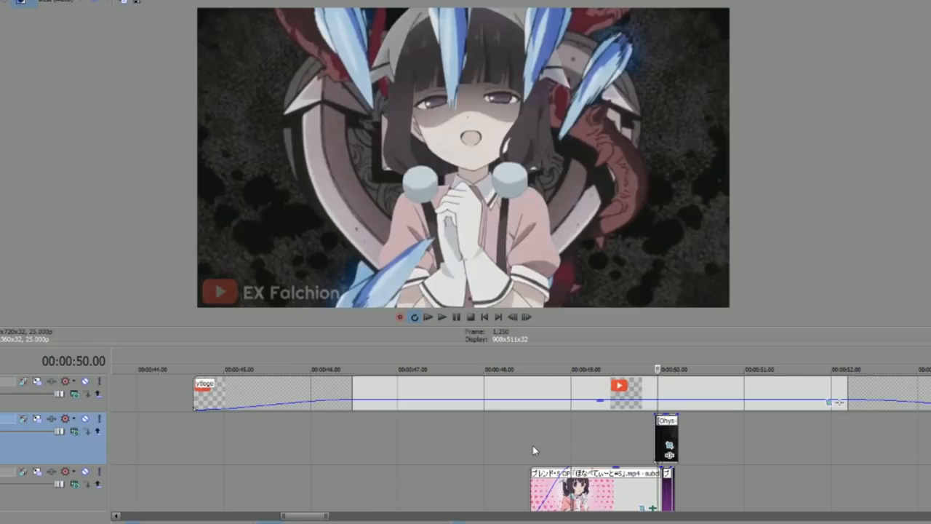
# View the composites further along the timeline at 00:00:53.20 and 00:00:57.00
pyautogui.moveTo(326, 517); pyautogui.dragTo(339, 517)
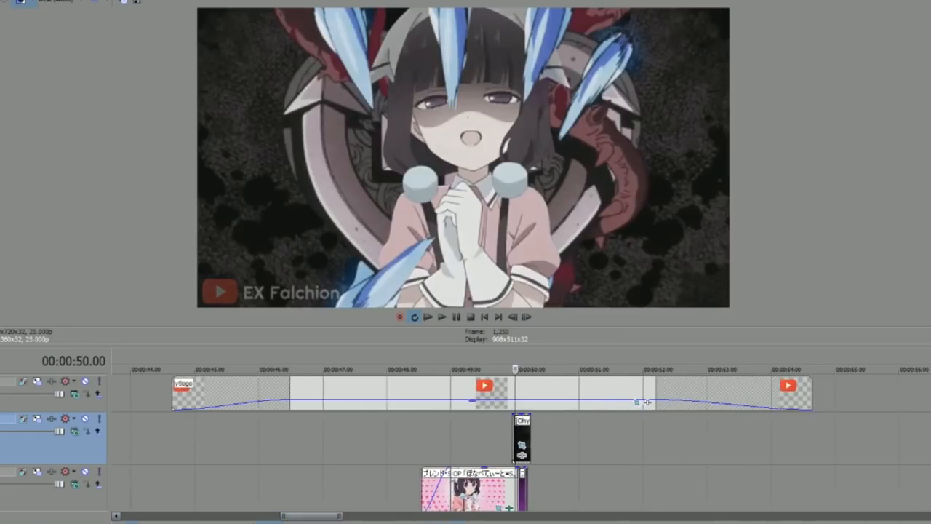
pyautogui.scroll(-1, 466, 444)
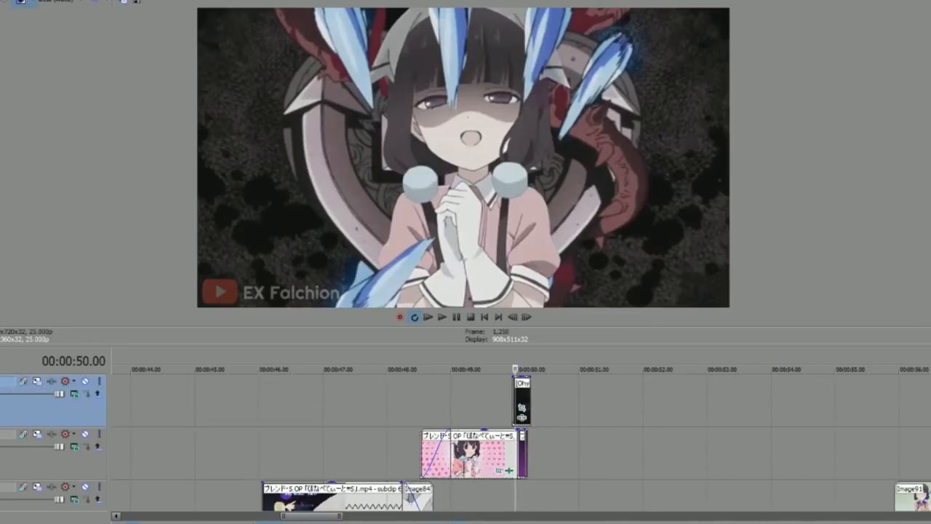
pyautogui.scroll(-1, 465, 444)
pyautogui.click(759, 424)
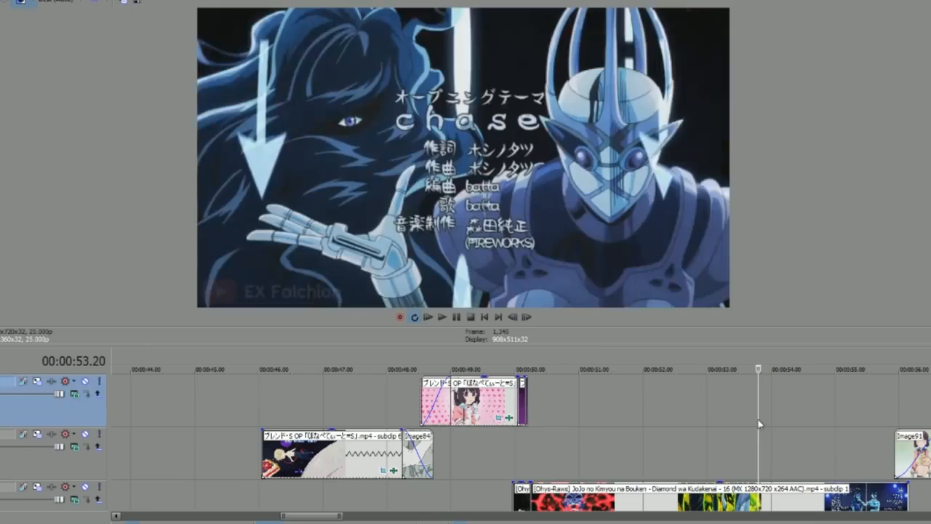
pyautogui.click(930, 423)
pyautogui.moveTo(342, 516); pyautogui.dragTo(361, 515)
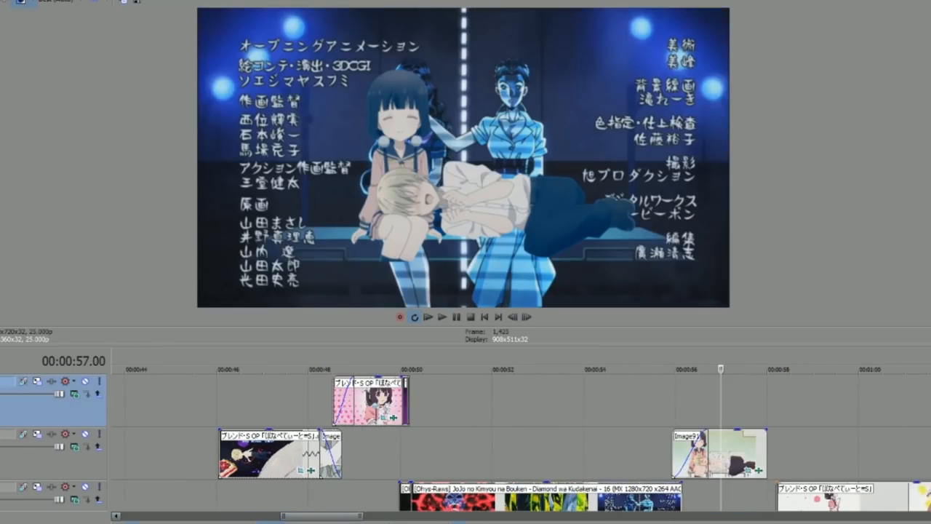
# Search the computer for "vanishment", open that project and preview its sequence from 00:04:28.10
pyautogui.press('super')
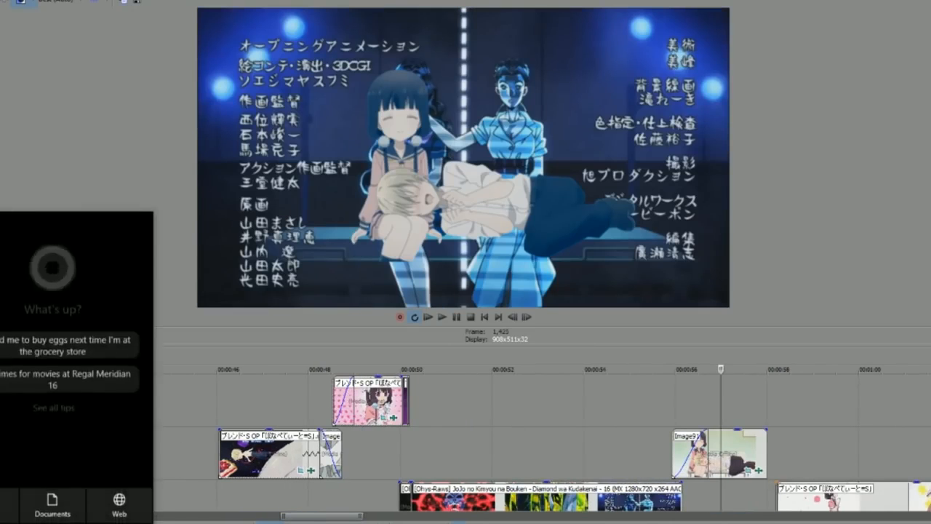
pyautogui.write('vanishment')
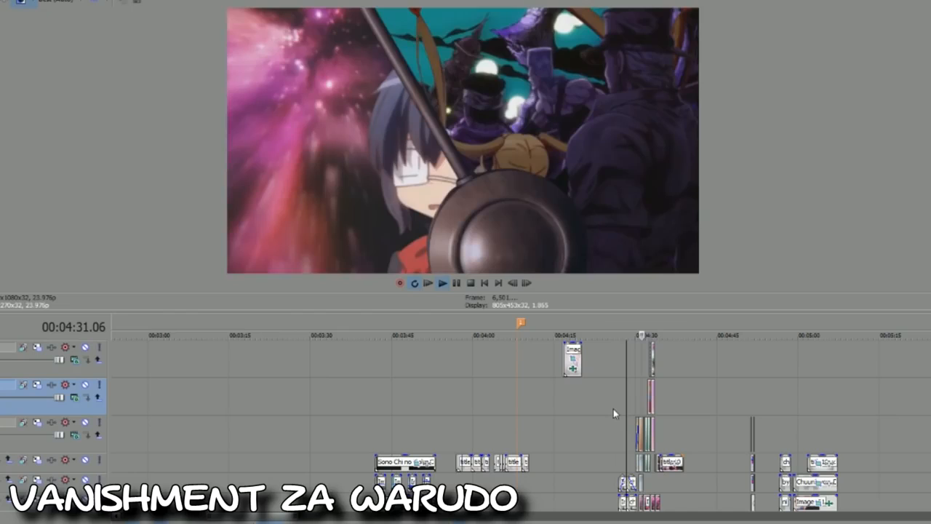
pyautogui.press('space')
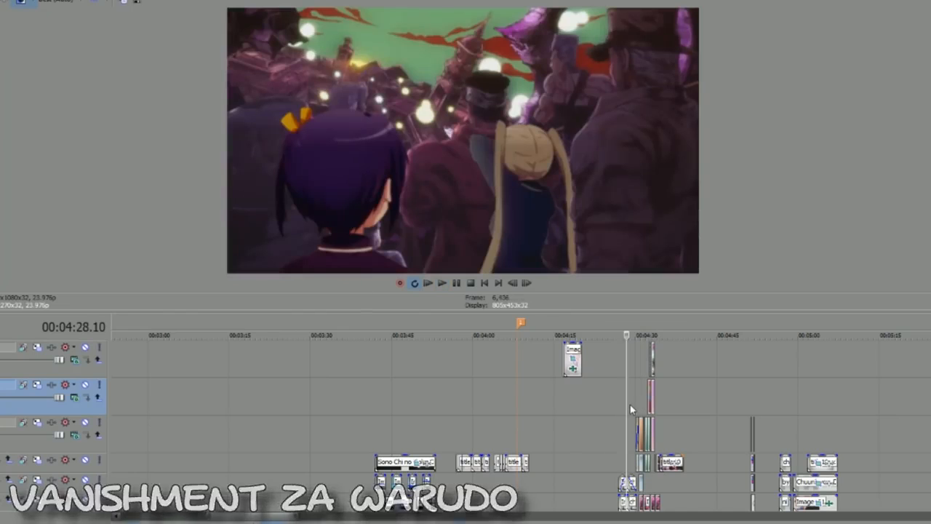
# View the Vanishment sequence at 00:04:26.21 and play it from 00:04:23.02
pyautogui.click(621, 435)
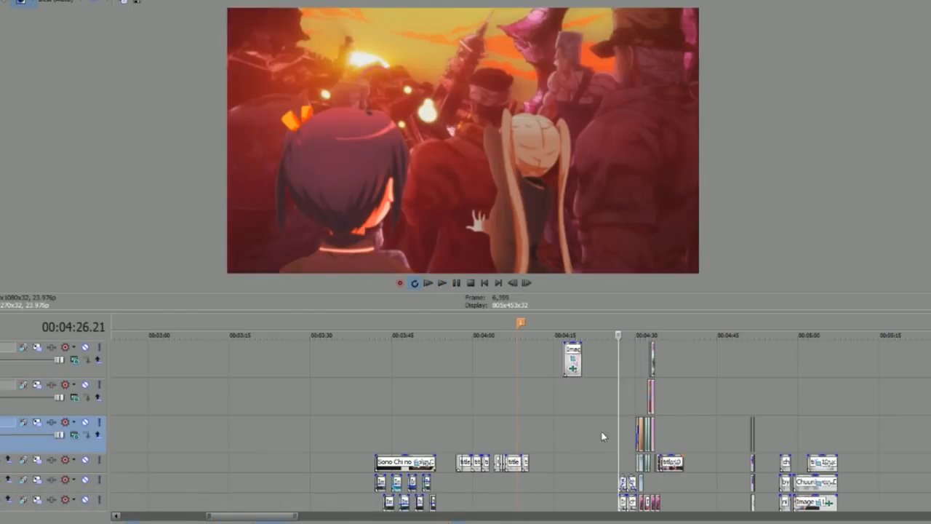
pyautogui.click(597, 426)
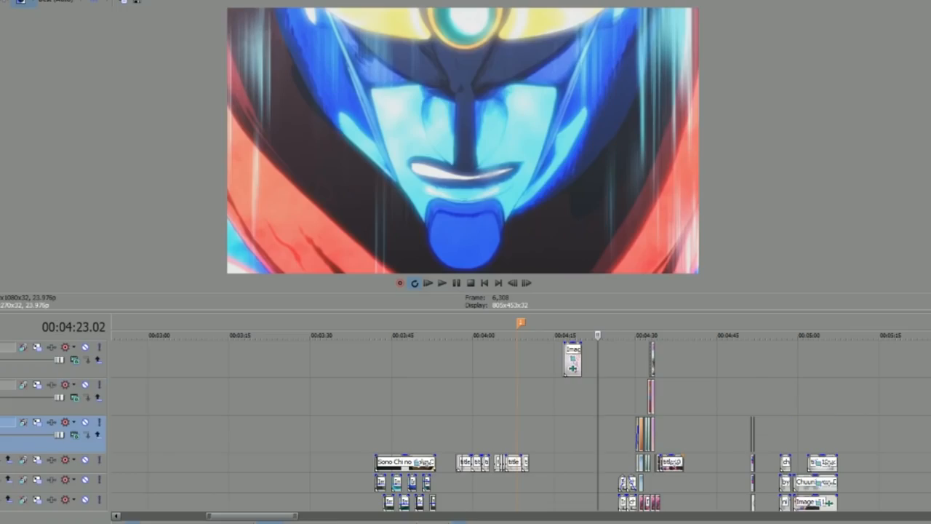
pyautogui.scroll(-2, 466, 427)
pyautogui.press('space')
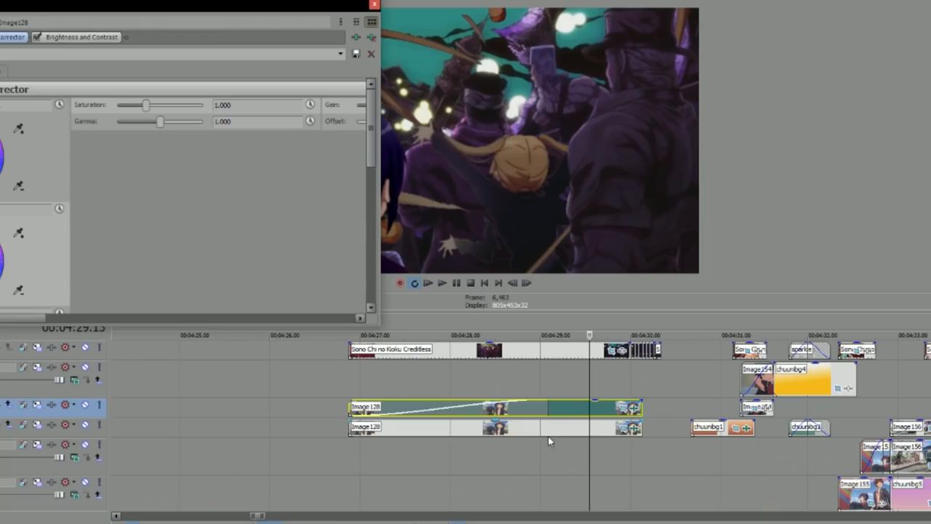
# Move the Video Event FX window aside and compare the Image128 composite's sunset and dusk colours at several points along the clip
pyautogui.click(549, 433)
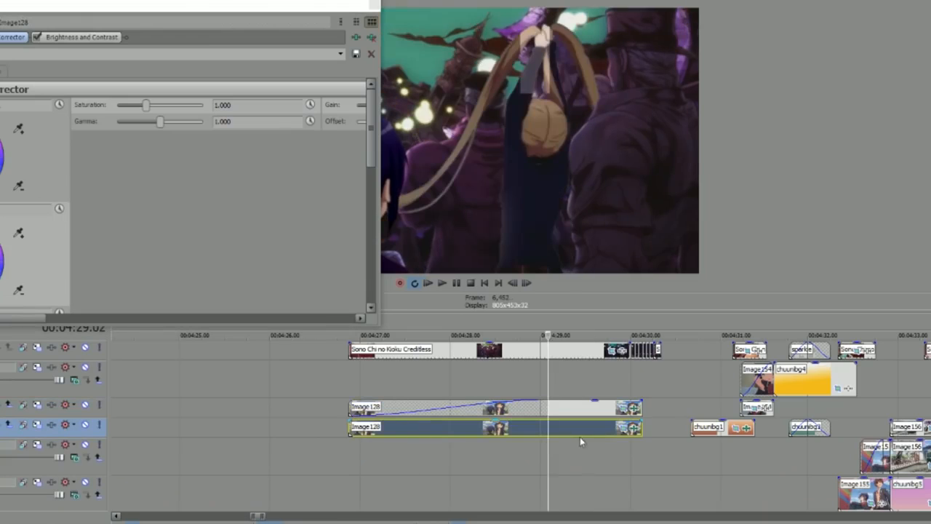
pyautogui.moveTo(270, 10); pyautogui.dragTo(339, 80)
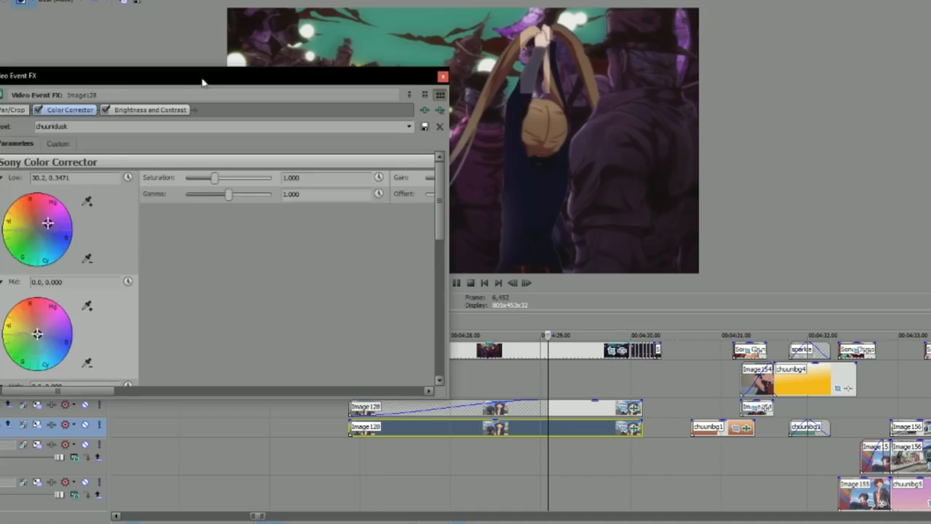
pyautogui.moveTo(203, 82); pyautogui.dragTo(128, 84)
pyautogui.click(353, 449)
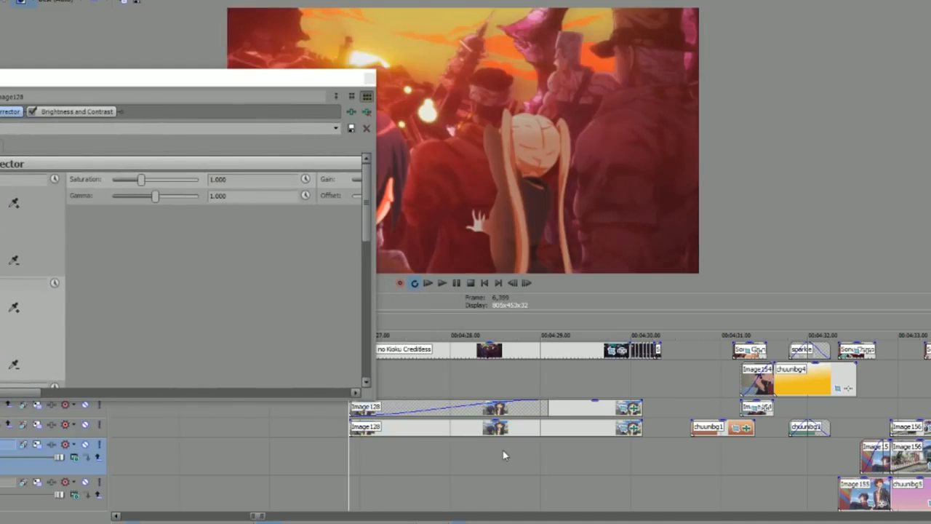
pyautogui.click(504, 454)
pyautogui.click(571, 452)
pyautogui.click(618, 451)
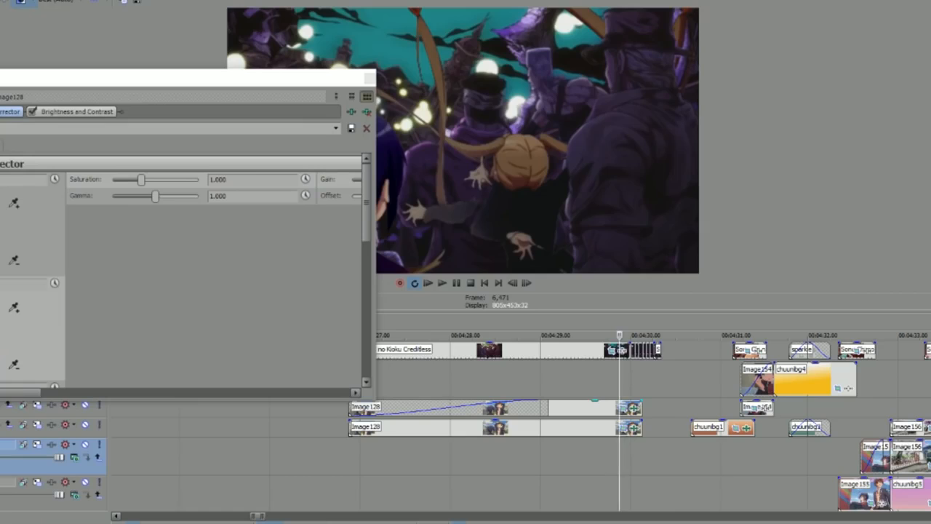
# Examine the effects of the lower Image128 clip, then view the composite at 00:04:30.00 and the tracks underneath
pyautogui.click(355, 430)
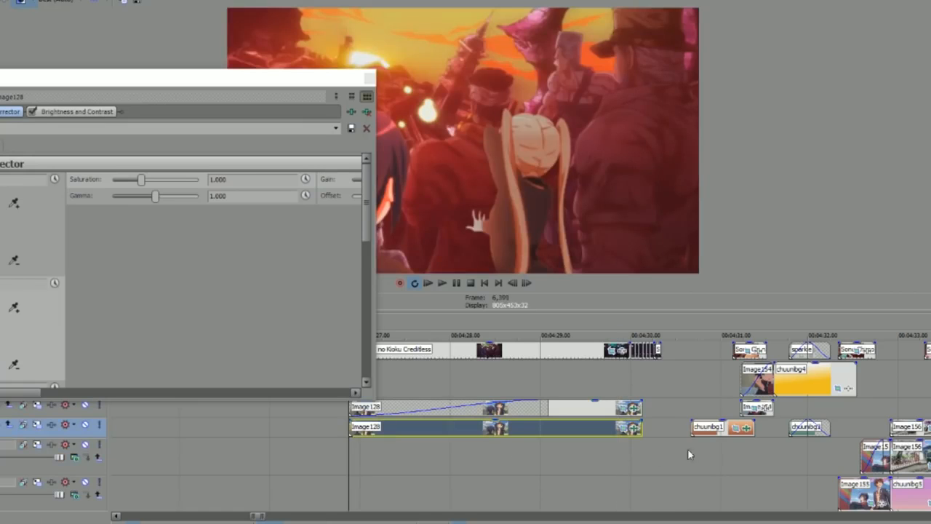
pyautogui.click(631, 431)
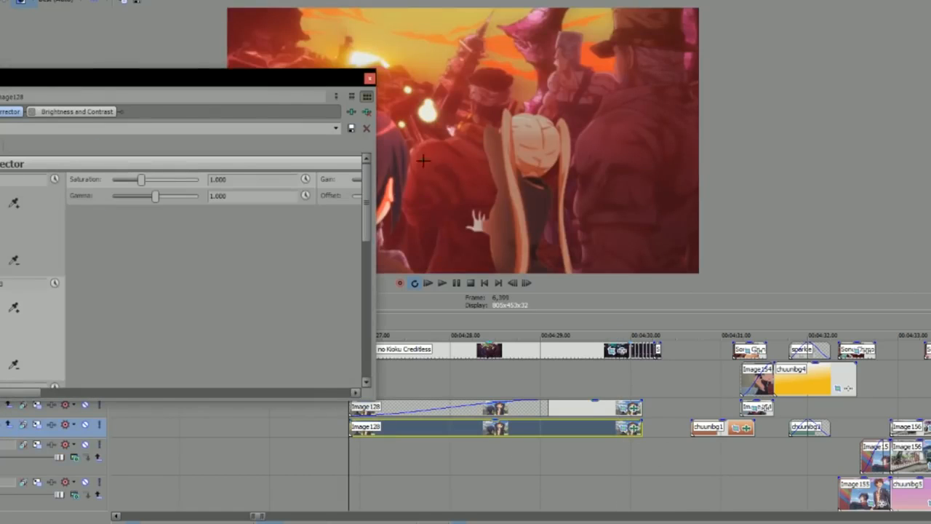
pyautogui.click(369, 79)
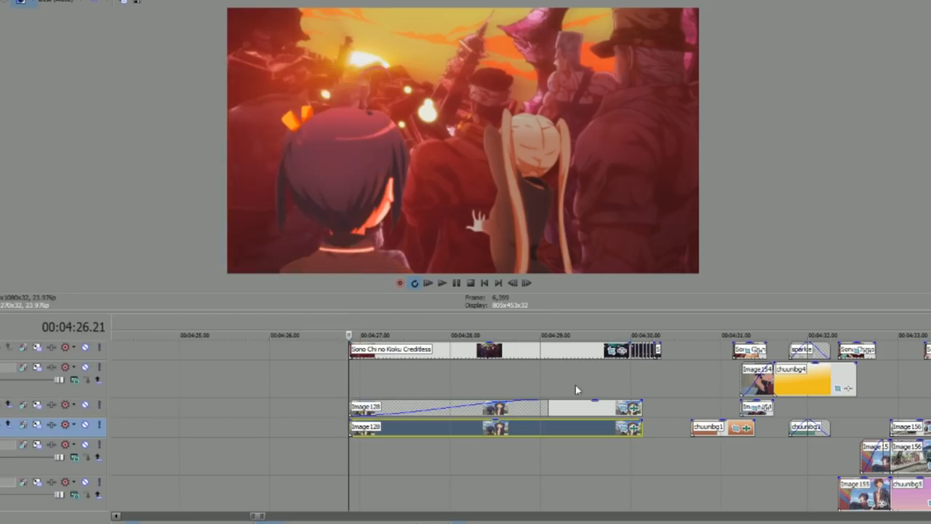
pyautogui.click(631, 380)
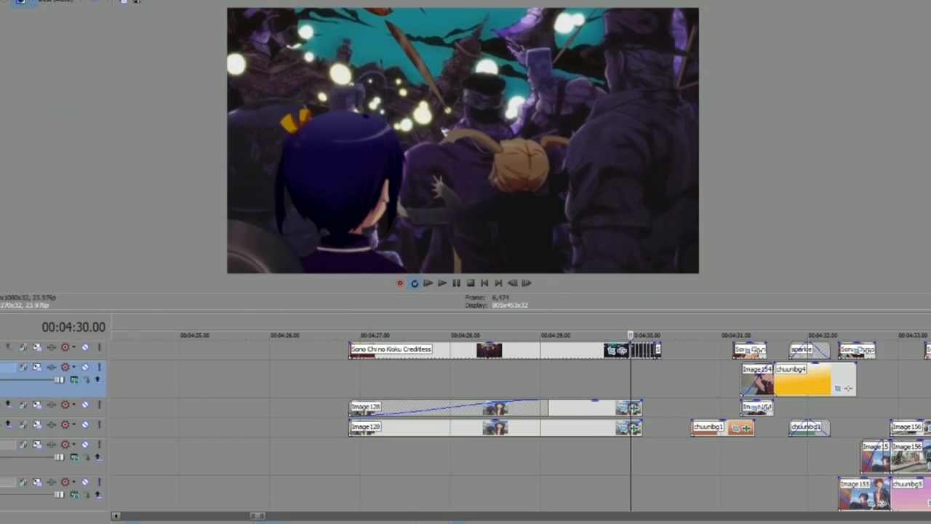
pyautogui.scroll(-6, 466, 426)
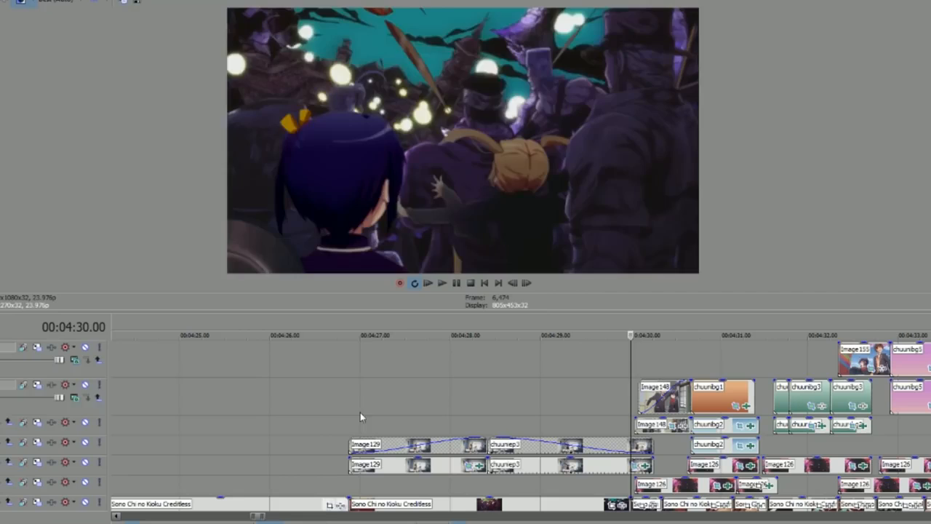
# Preview the Image129 and chuuniep3 composite up to 00:04:30.01, then inspect the chuuniep3 clip's Pan/Crop mask keyframes around 00:04:29.11
pyautogui.click(357, 416)
pyautogui.press('space')
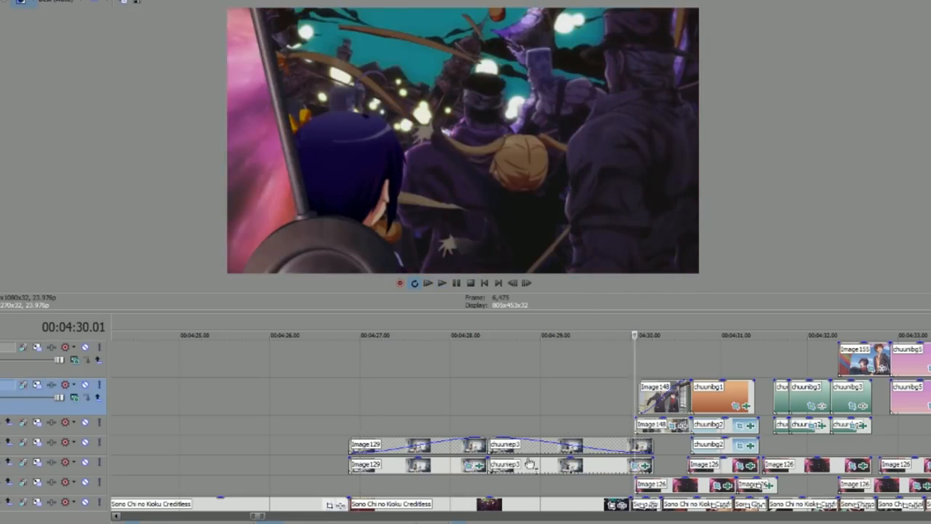
pyautogui.click(606, 472)
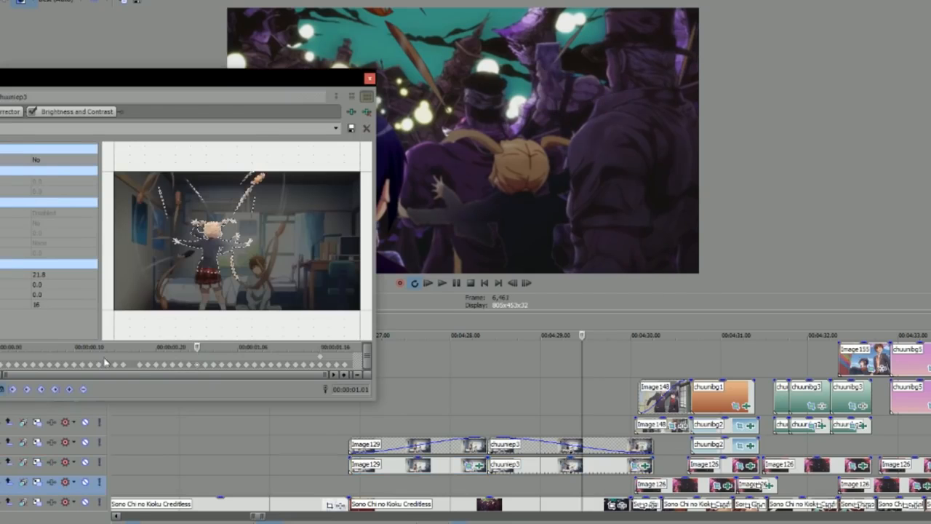
pyautogui.click(90, 364)
pyautogui.click(135, 365)
pyautogui.click(180, 365)
pyautogui.click(197, 365)
pyautogui.click(370, 78)
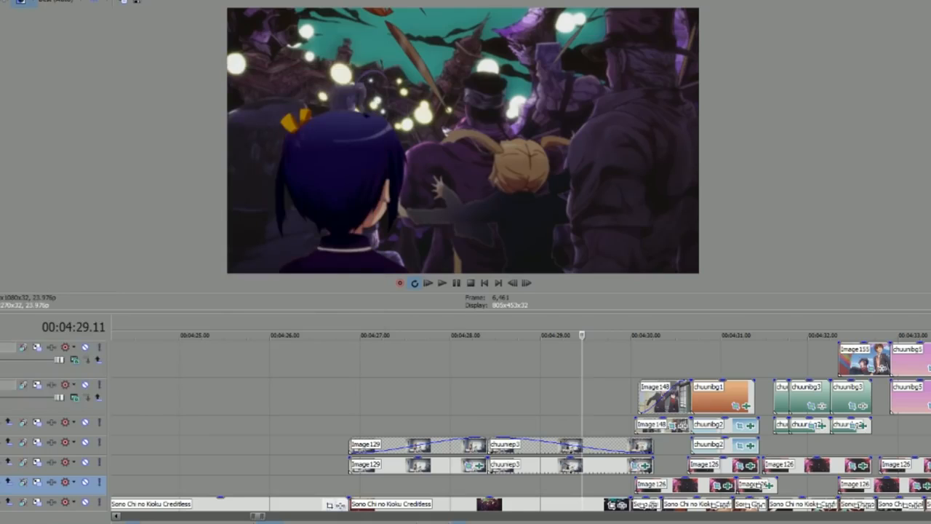
# View the Pan/Crop mask cutting out the large background figure in the long Sono Chi no Kioku Creditless clip
pyautogui.scroll(-5, 466, 426)
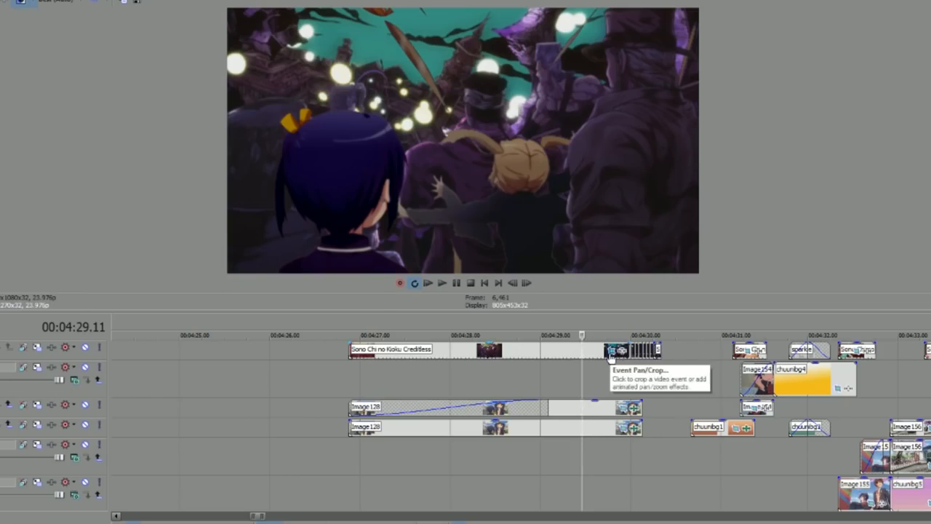
pyautogui.click(612, 351)
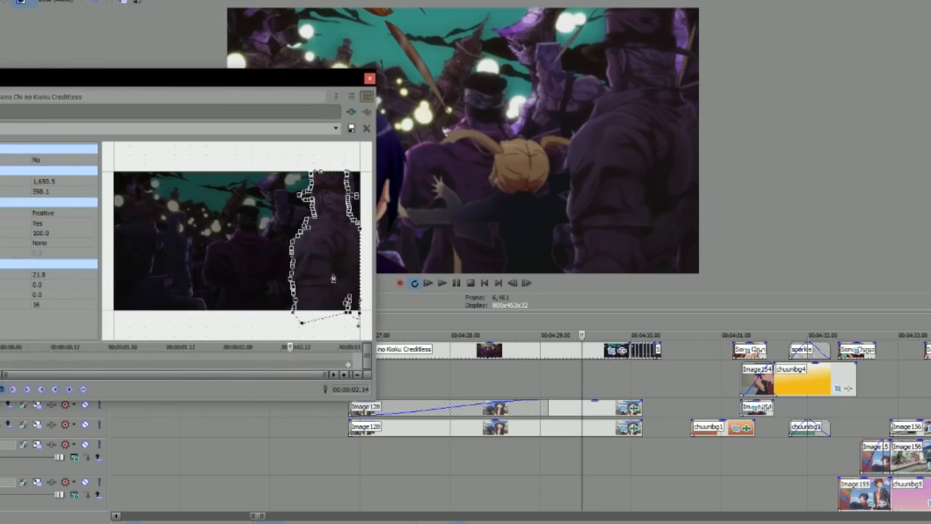
pyautogui.click(368, 78)
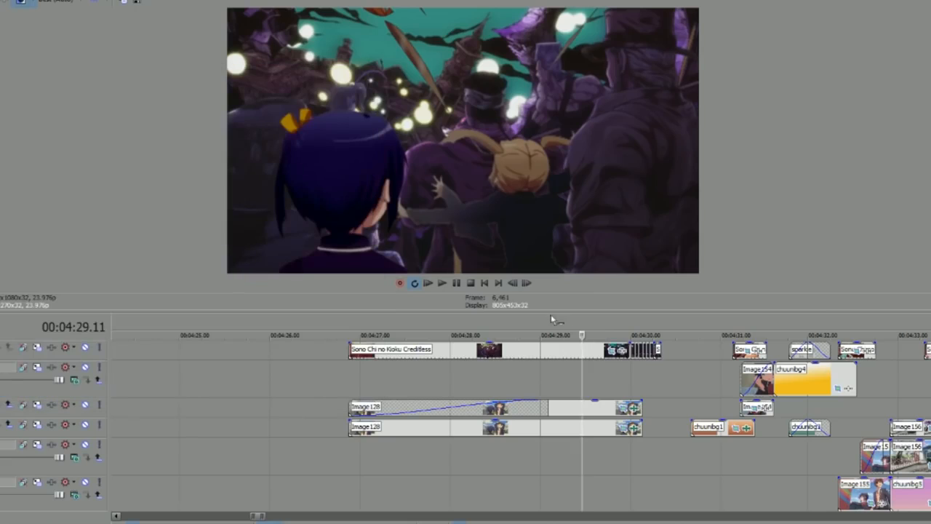
# Step frame by frame through the frying-pan transitions between about 00:04:30.04 and 00:04:31.07, ending back at 00:04:30.11
pyautogui.click(612, 360)
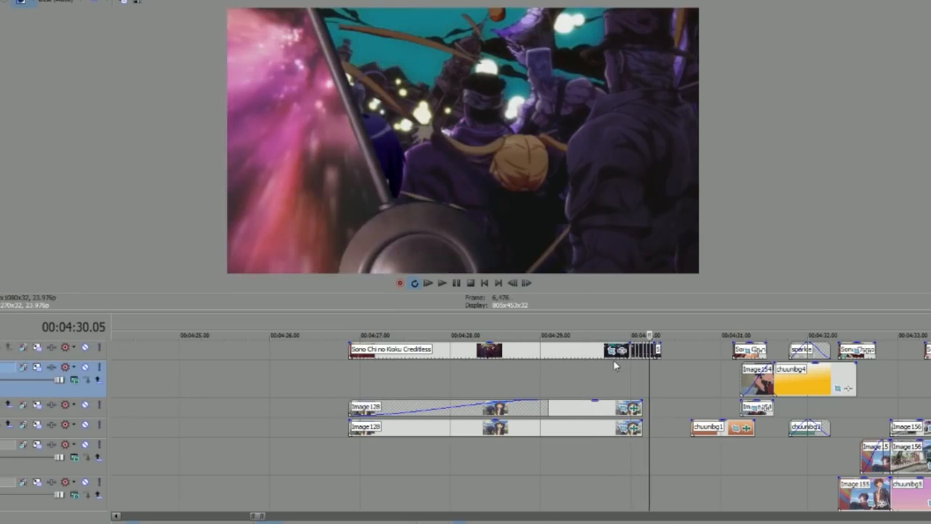
pyautogui.press('Left')
pyautogui.press('Left')
pyautogui.press('Left')
pyautogui.press('Left')
pyautogui.press('Right')
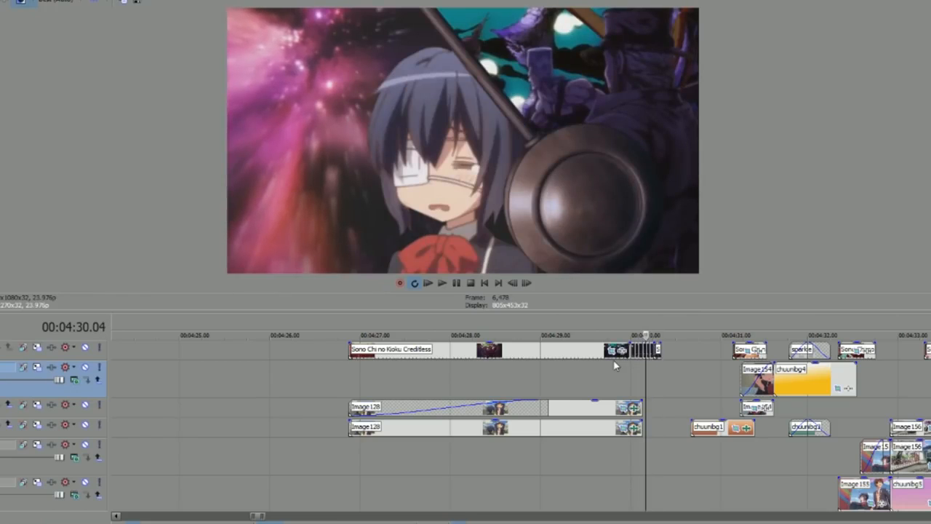
pyautogui.press('Right')
pyautogui.press('Right')
pyautogui.press('Right')
pyautogui.press('Right')
pyautogui.press('Right')
pyautogui.press('Right')
pyautogui.press('Right')
pyautogui.press('Right')
pyautogui.press('Right')
pyautogui.press('Right')
pyautogui.press('Right')
pyautogui.press('Right')
pyautogui.press('Right')
pyautogui.press('Right')
pyautogui.press('Right')
pyautogui.press('Right')
pyautogui.press('Right')
pyautogui.press('Right')
pyautogui.press('Right')
pyautogui.press('Right')
pyautogui.press('Right')
pyautogui.press('Right')
pyautogui.press('Right')
pyautogui.press('Right')
pyautogui.press('Right')
pyautogui.press('Right')
pyautogui.press('Right')
pyautogui.press('Left')
pyautogui.press('Left')
pyautogui.press('Left')
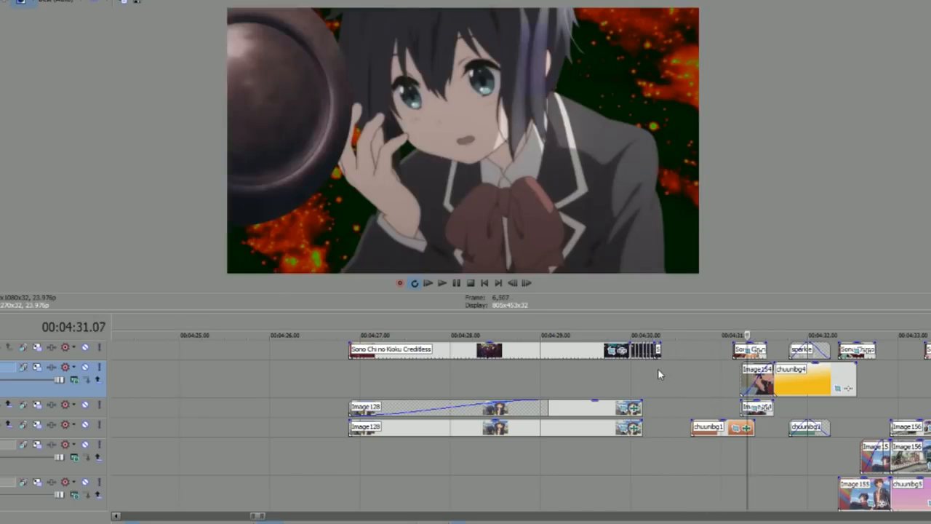
pyautogui.press('Left')
pyautogui.press('Left')
pyautogui.press('Left')
pyautogui.press('Left')
pyautogui.press('Left')
pyautogui.press('Left')
pyautogui.press('Left')
pyautogui.press('Left')
pyautogui.press('Left')
pyautogui.press('Left')
pyautogui.press('Left')
pyautogui.press('Left')
pyautogui.press('Left')
pyautogui.press('Left')
pyautogui.press('Left')
pyautogui.press('Left')
pyautogui.press('Left')
pyautogui.press('Left')
pyautogui.press('Left')
pyautogui.press('Left')
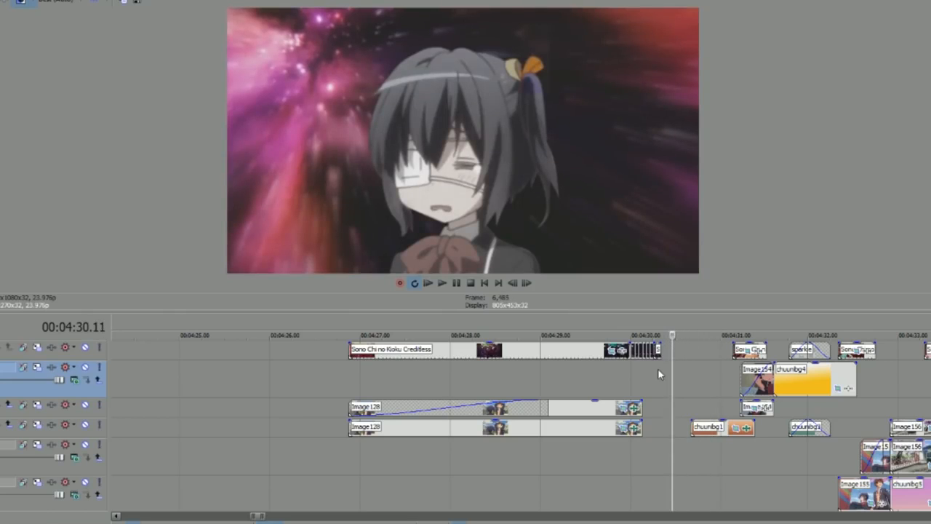
# Compare the composite at several points under the Image148 clip and under the adjoining chuunibg1 gradient clip
pyautogui.scroll(-5, 658, 368)
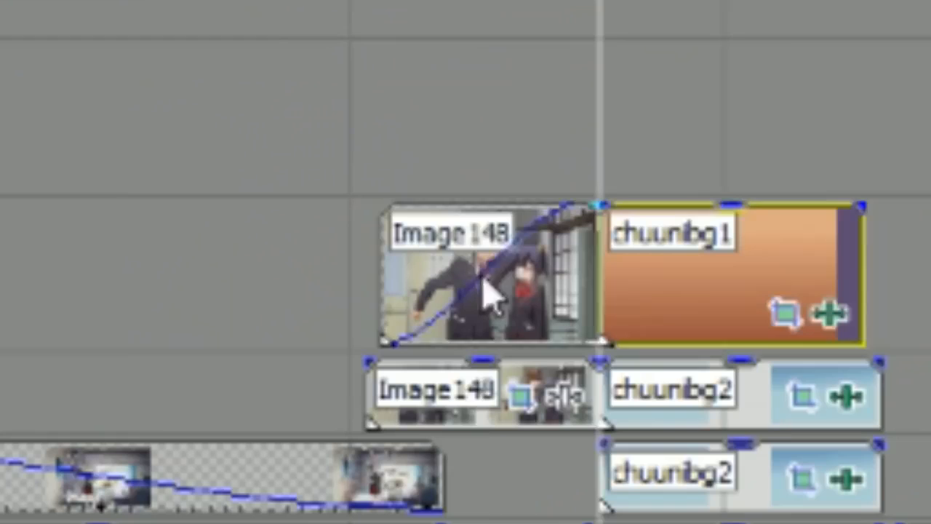
pyautogui.click(664, 442)
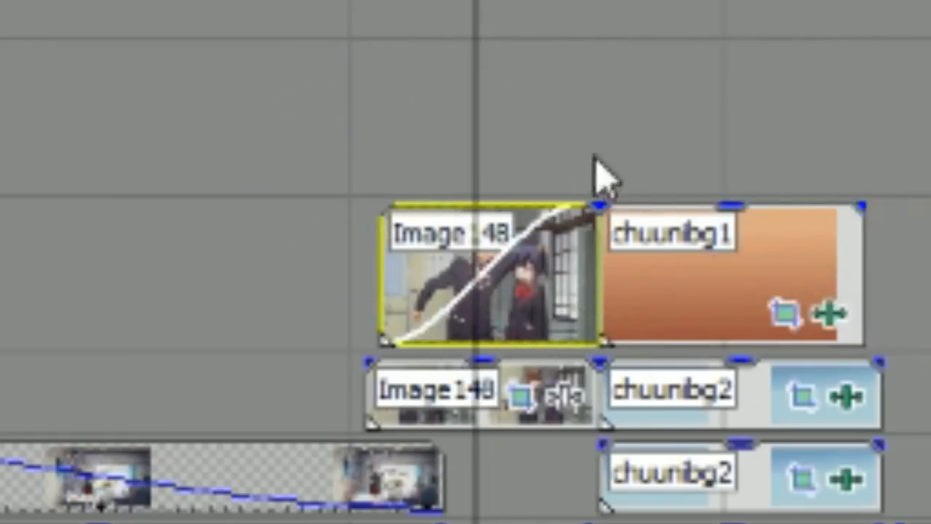
pyautogui.click(539, 161)
pyautogui.click(631, 140)
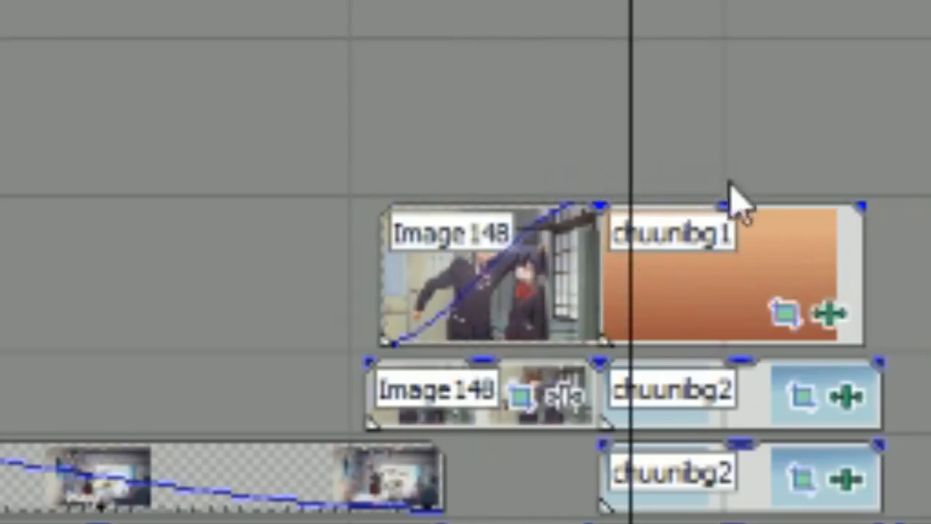
pyautogui.moveTo(611, 246); pyautogui.dragTo(599, 251)
pyautogui.click(676, 297)
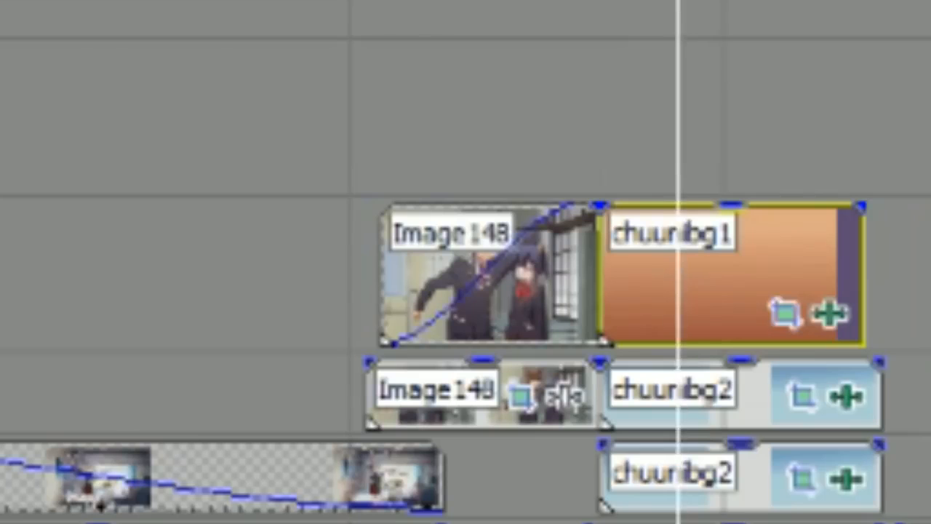
pyautogui.click(493, 254)
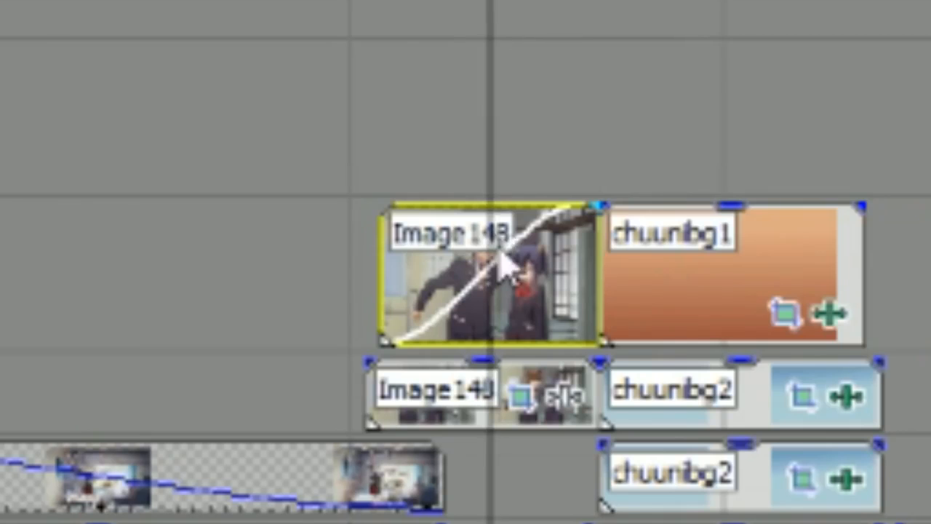
pyautogui.rightClick(499, 247)
pyautogui.rightClick(704, 260)
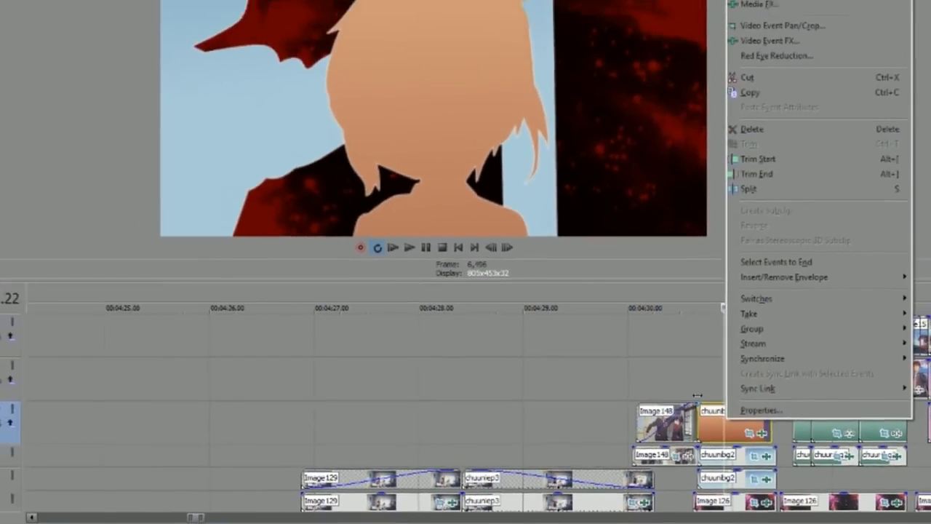
pyautogui.click(676, 370)
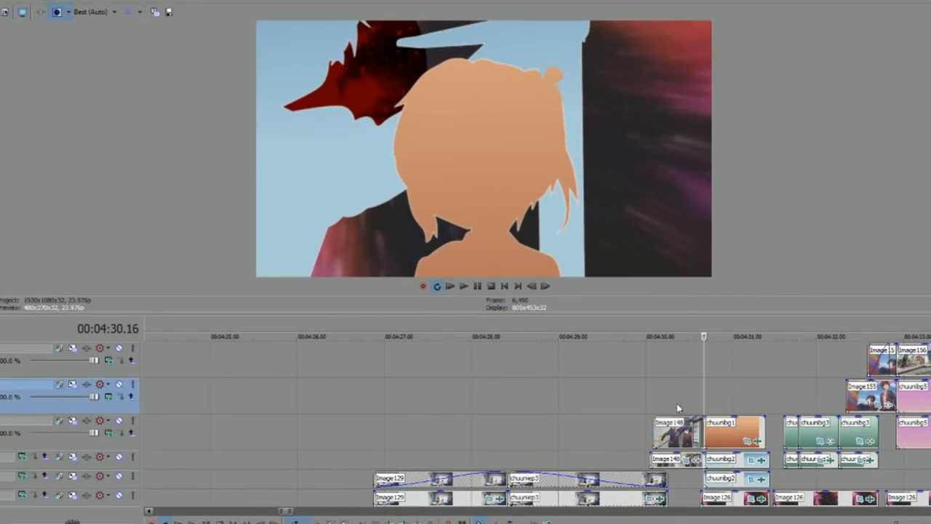
pyautogui.click(677, 408)
pyautogui.click(693, 432)
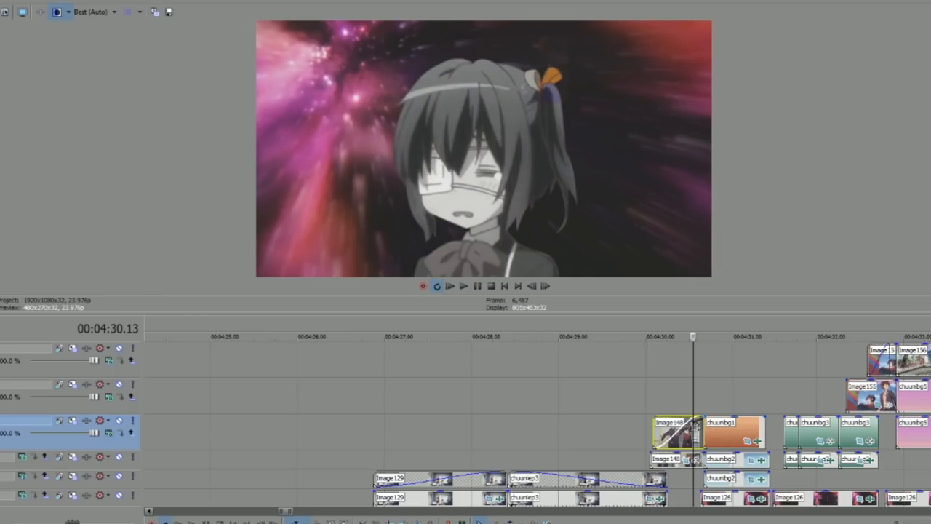
pyautogui.click(726, 436)
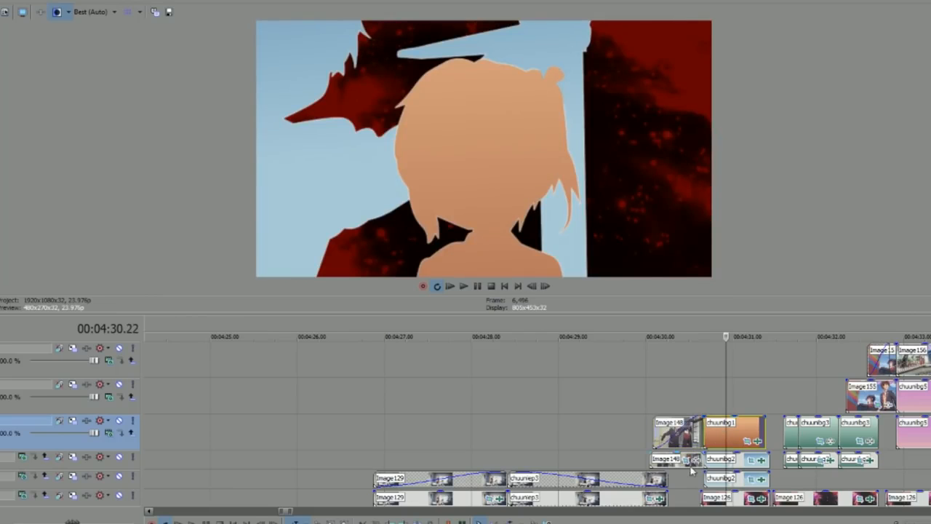
# Play the silhouette transition from the Image148 clip past 00:04:32.00, then view the frame at 00:04:31.09
pyautogui.click(669, 399)
pyautogui.press('space')
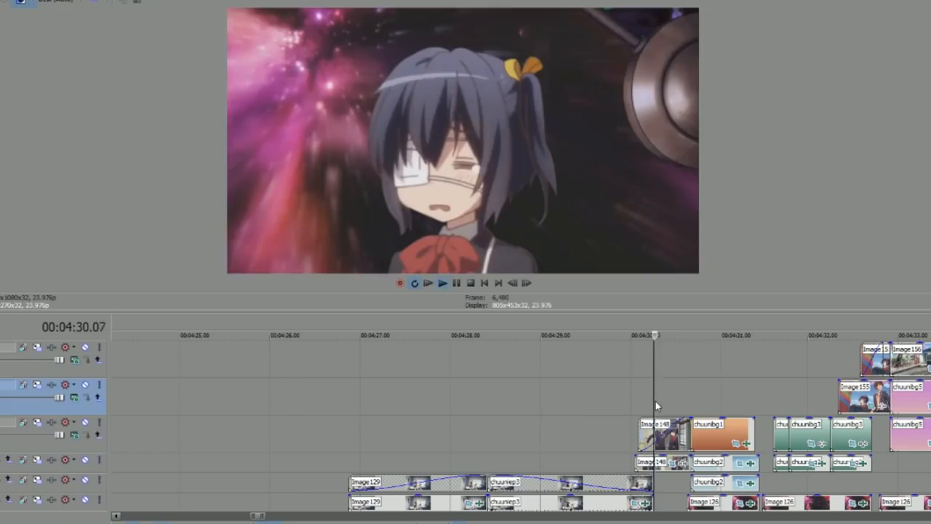
pyautogui.press('Return')
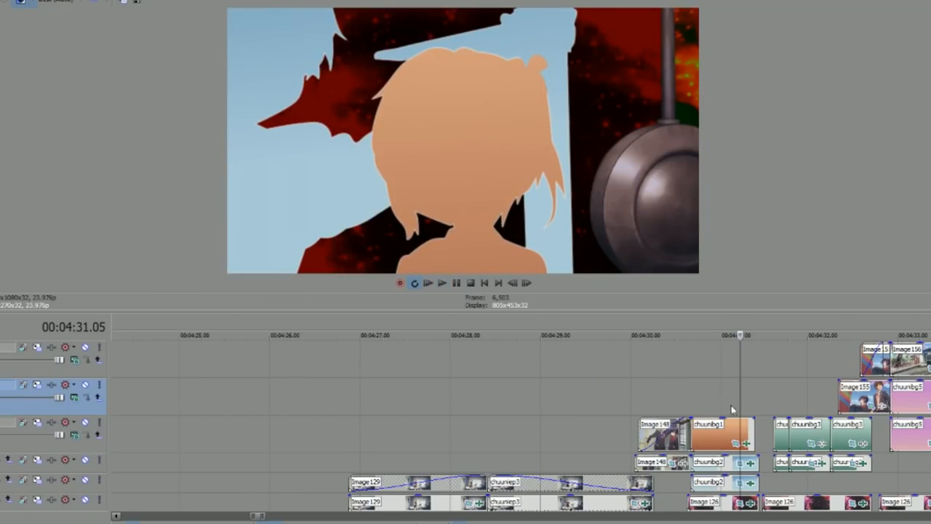
pyautogui.press('space')
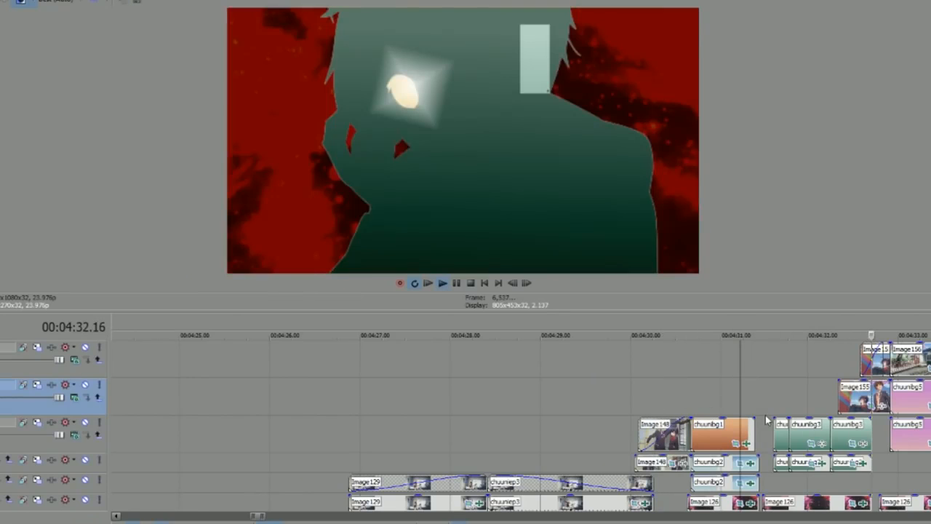
pyautogui.click(755, 407)
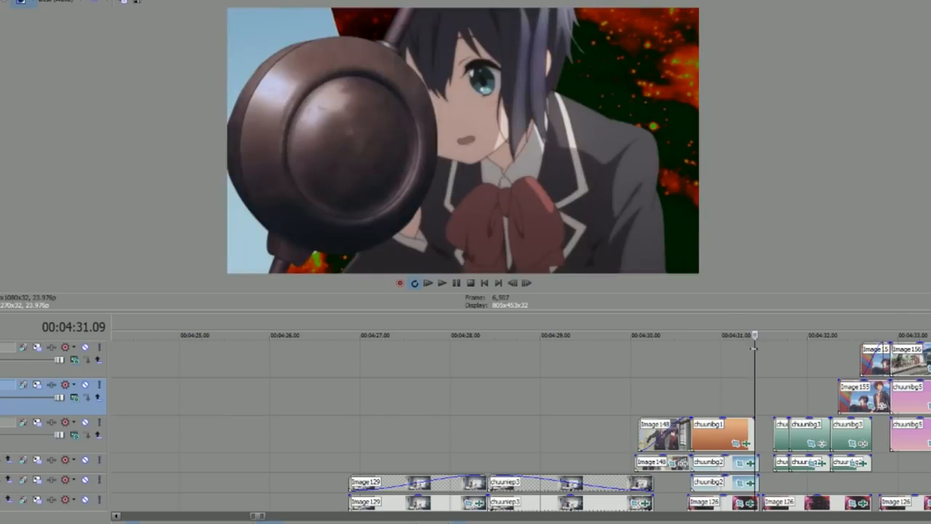
# Inspect the frame-by-frame Pan/Crop mask around the frying pan in the short Sono Chi no Kioku Creditless clip at 00:04:31.09
pyautogui.scroll(3, 509, 429)
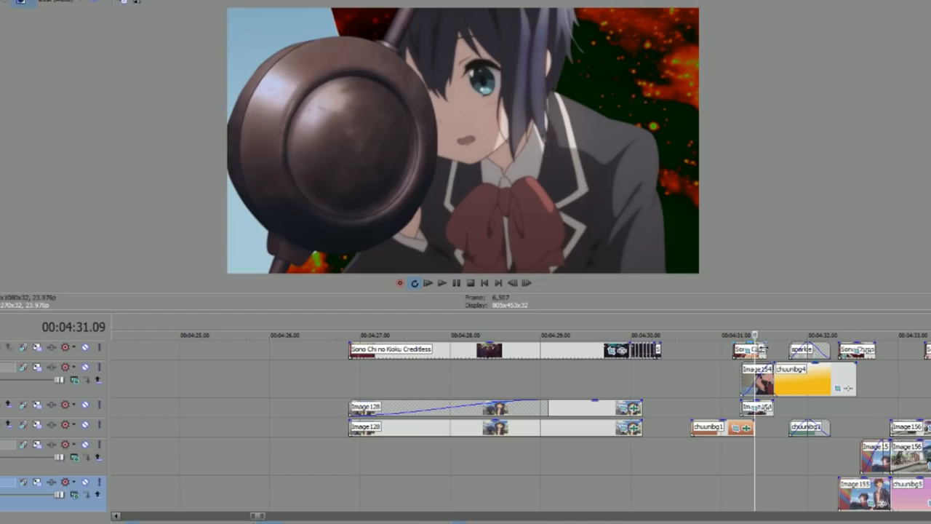
pyautogui.click(759, 349)
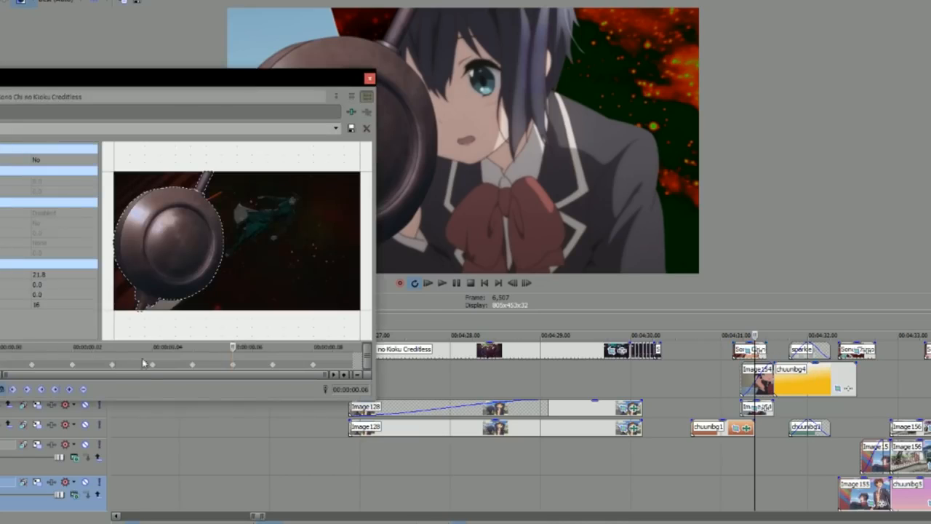
pyautogui.click(370, 77)
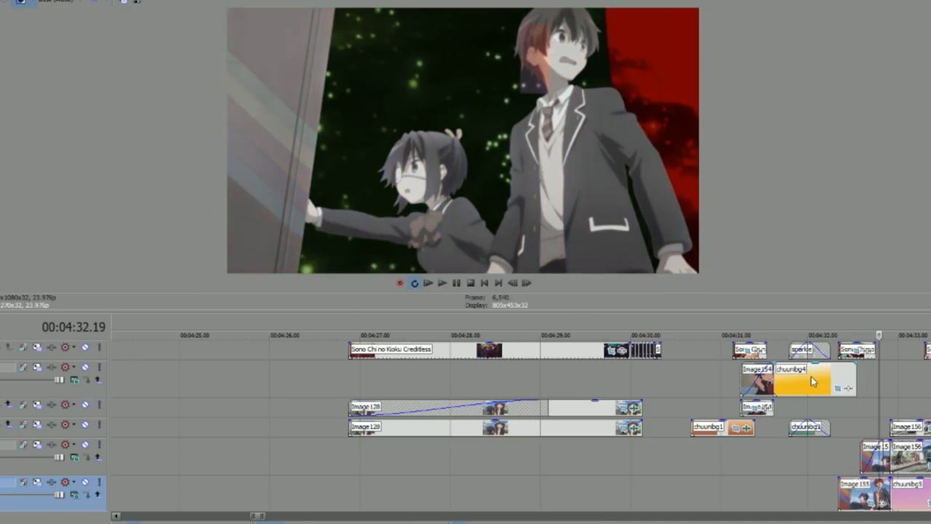
# Step frame by frame through the shot of the pair at the door, between about 00:04:32.17 and 00:04:32.23
pyautogui.press('Left')
pyautogui.press('Left')
pyautogui.press('Left')
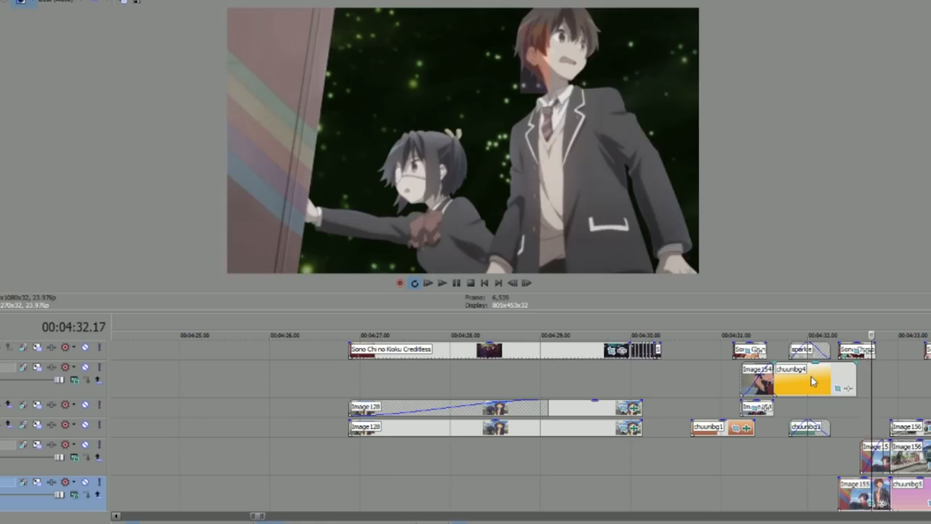
pyautogui.press('Left')
pyautogui.press('Right')
pyautogui.press('Right')
pyautogui.press('Right')
pyautogui.press('Right')
pyautogui.press('Right')
pyautogui.press('Right')
pyautogui.press('Right')
pyautogui.press('Right')
pyautogui.press('Right')
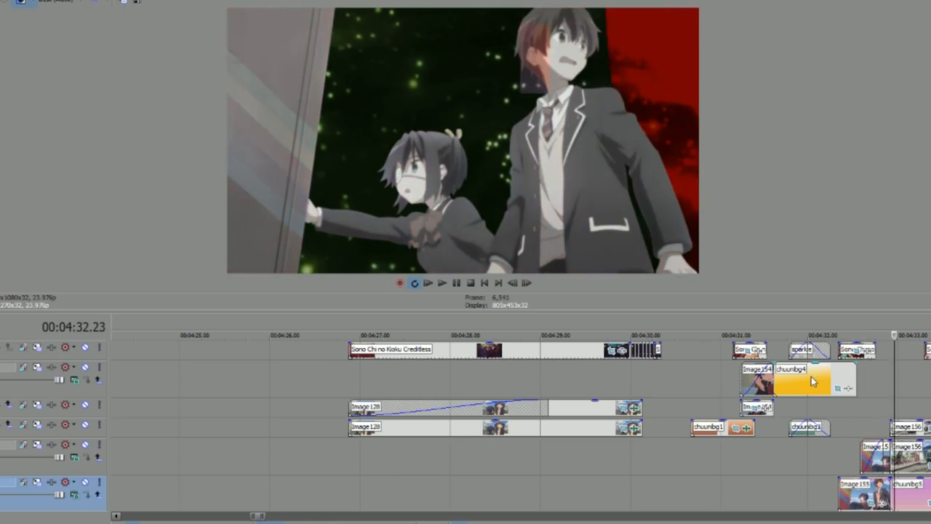
pyautogui.press('Right')
pyautogui.press('Right')
# View the chuunibg4 silhouette composite at 00:04:31.16 and play the sequence from there
pyautogui.click(815, 387)
pyautogui.click(773, 382)
pyautogui.click(779, 387)
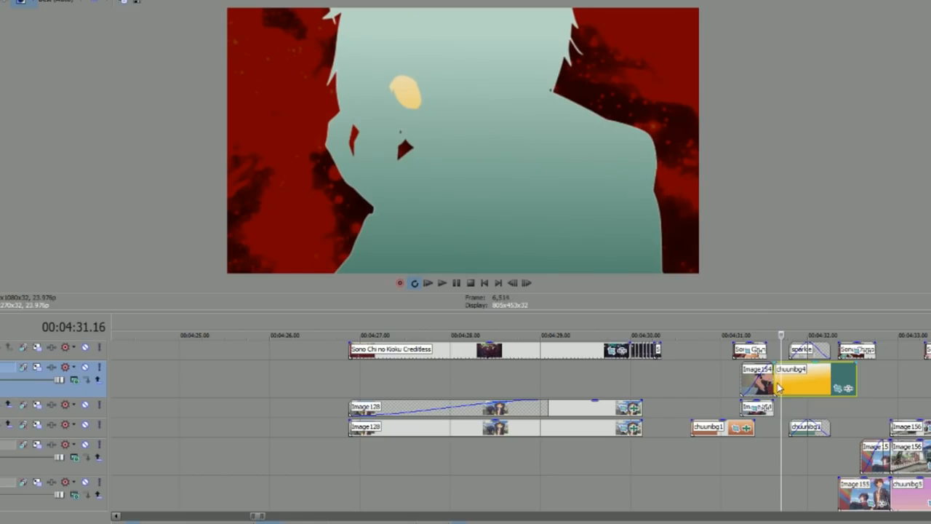
pyautogui.press('space')
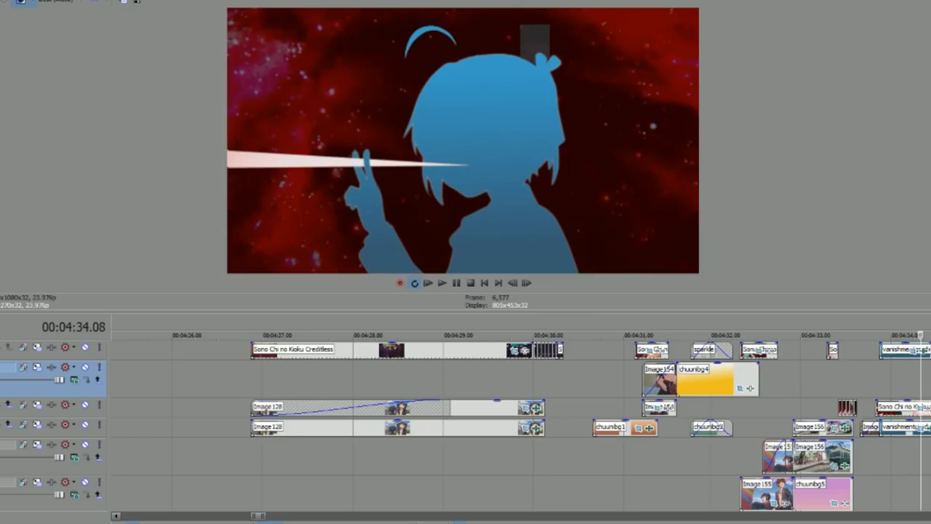
# View the blue silhouette around 00:04:34.00 and examine the vanishmentgradient clip's Pan/Crop position and mask keyframes
pyautogui.click(883, 374)
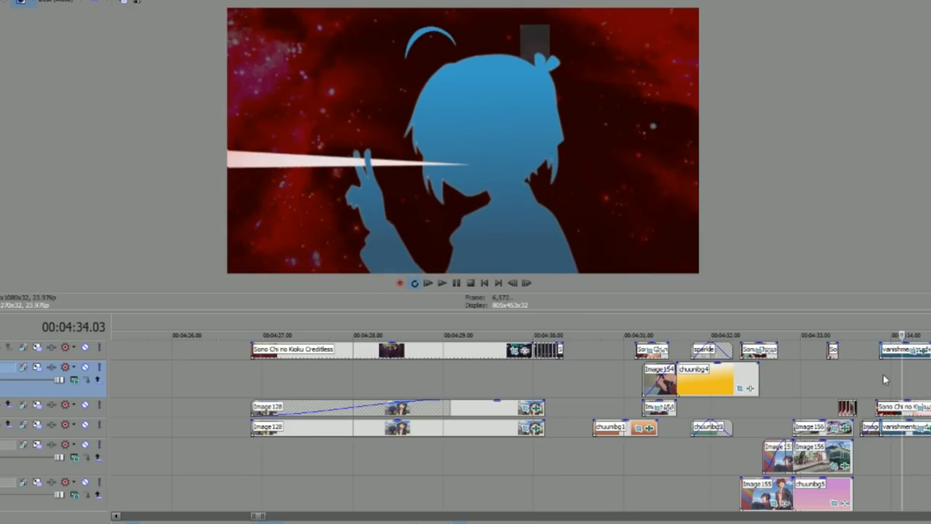
pyautogui.click(891, 351)
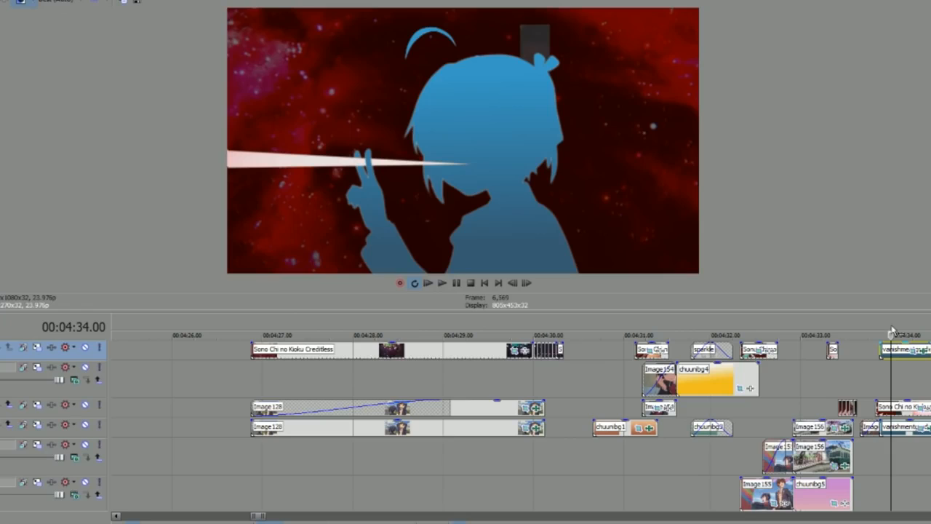
pyautogui.click(913, 357)
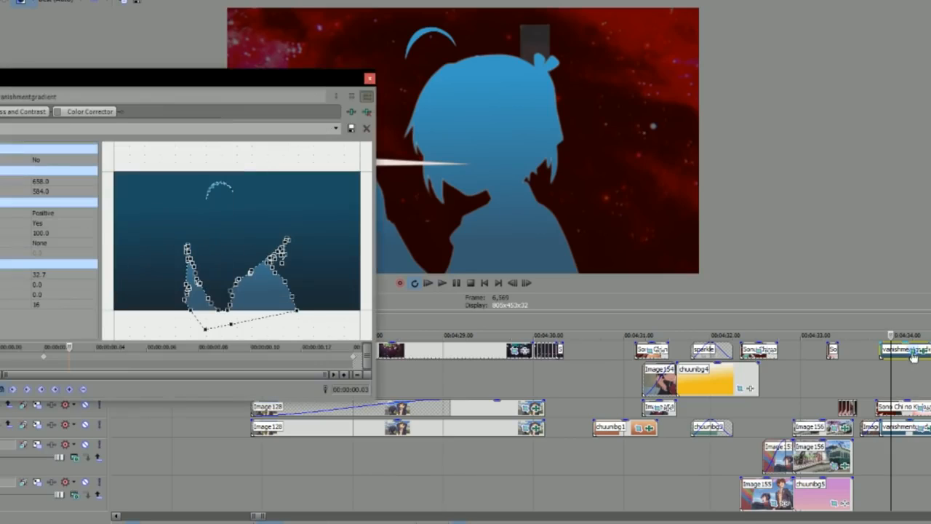
pyautogui.click(46, 360)
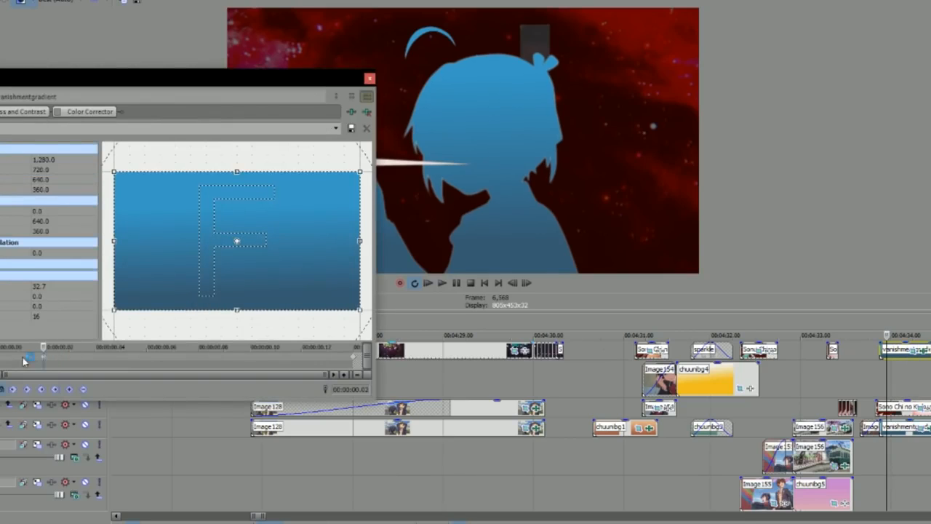
pyautogui.click(3, 368)
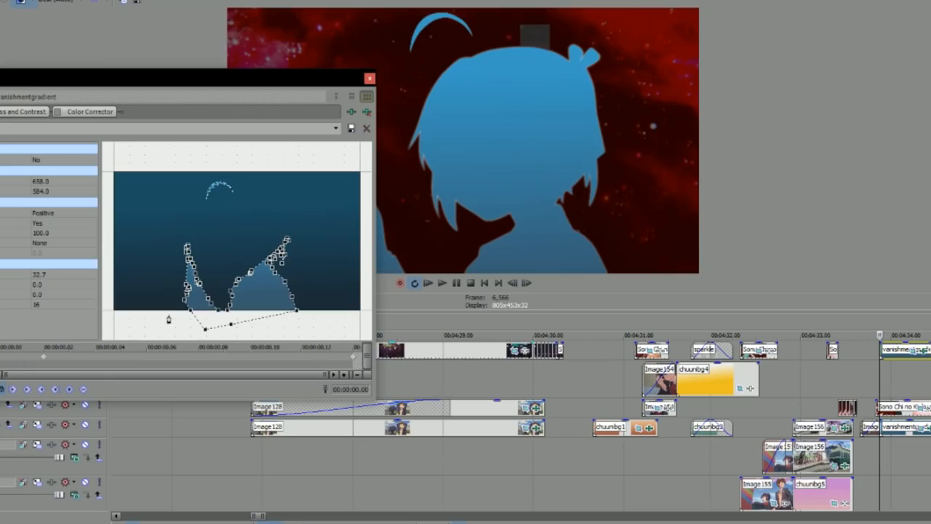
# Inspect the Pan/Crop mask keyframes around the light ray in the Sono Chi no Kioku Creditless clip near 00:04:34.00
pyautogui.click(369, 79)
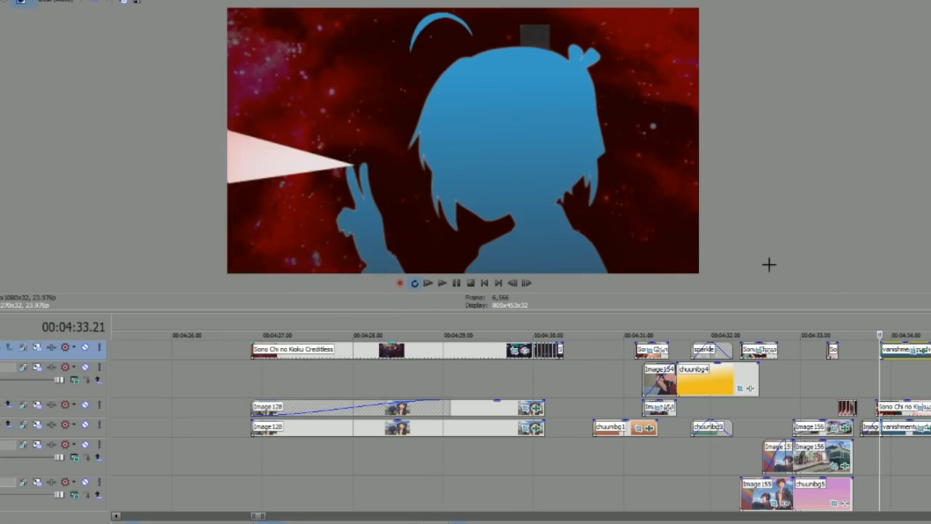
pyautogui.click(910, 413)
pyautogui.click(922, 409)
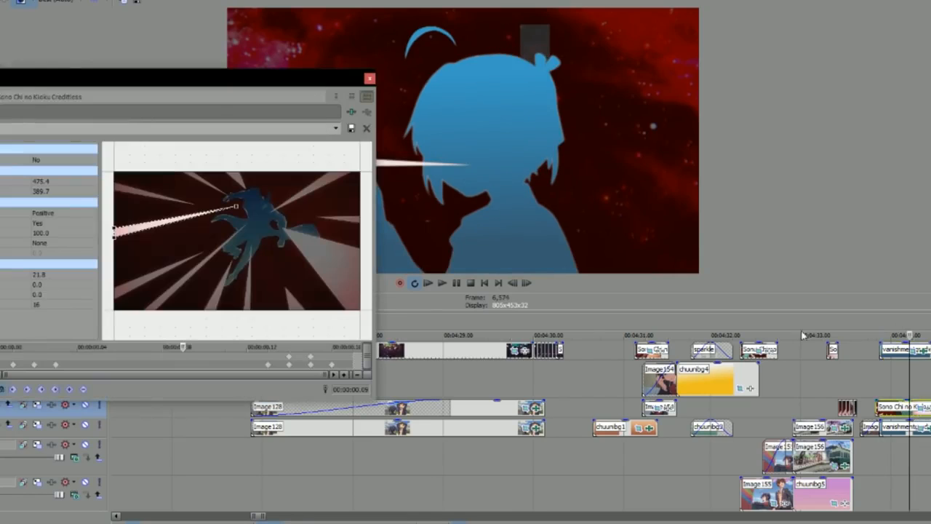
pyautogui.click(370, 79)
# Examine the character-shaped mask at the first mask keyframe of the lower vanishmentgradient clip's Pan/Crop
pyautogui.click(925, 432)
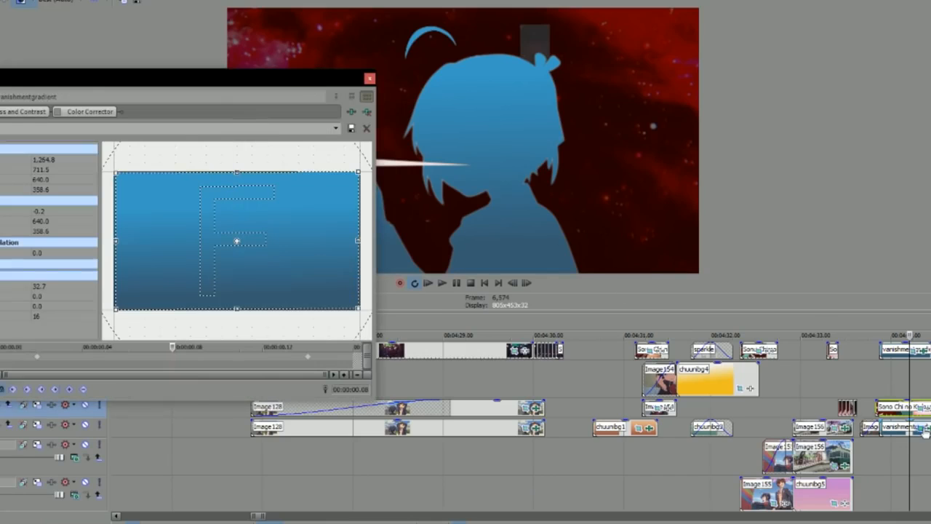
pyautogui.click(45, 366)
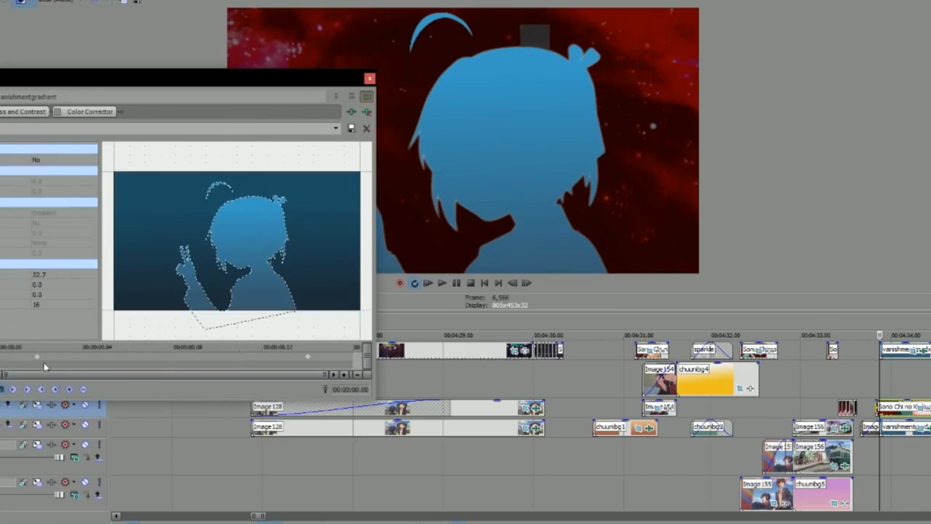
pyautogui.click(369, 79)
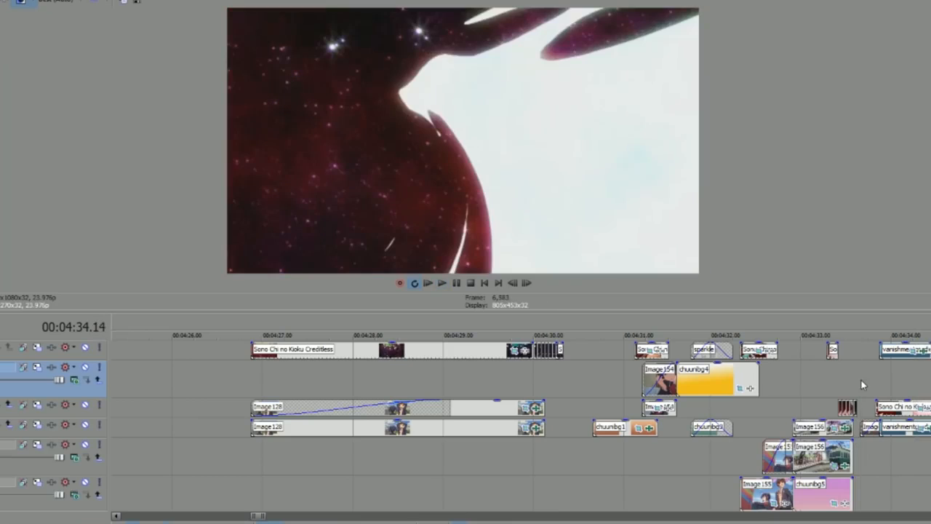
# Go to the composite sequence at 00:03:56.23, look over its track layers and play it up to about 00:03:59.17
pyautogui.scroll(-4, 465, 426)
pyautogui.moveTo(262, 517); pyautogui.dragTo(235, 517)
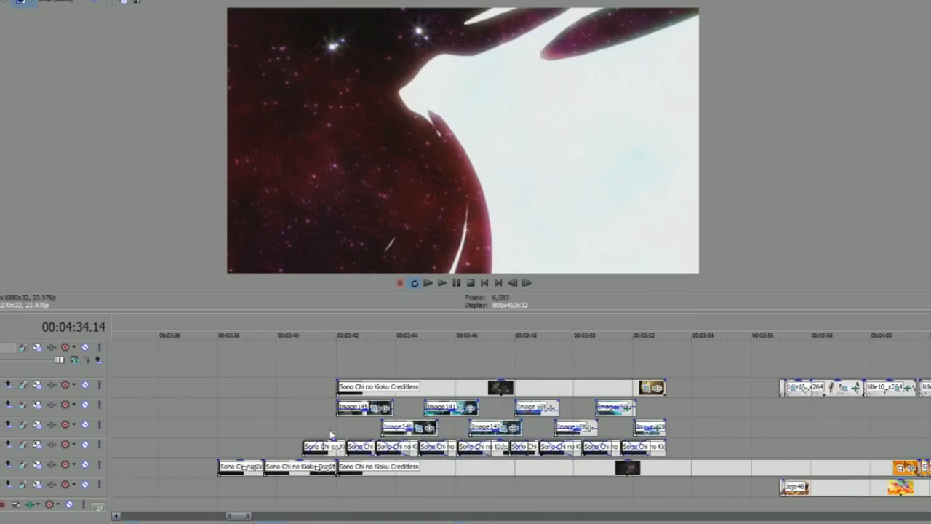
pyautogui.click(777, 410)
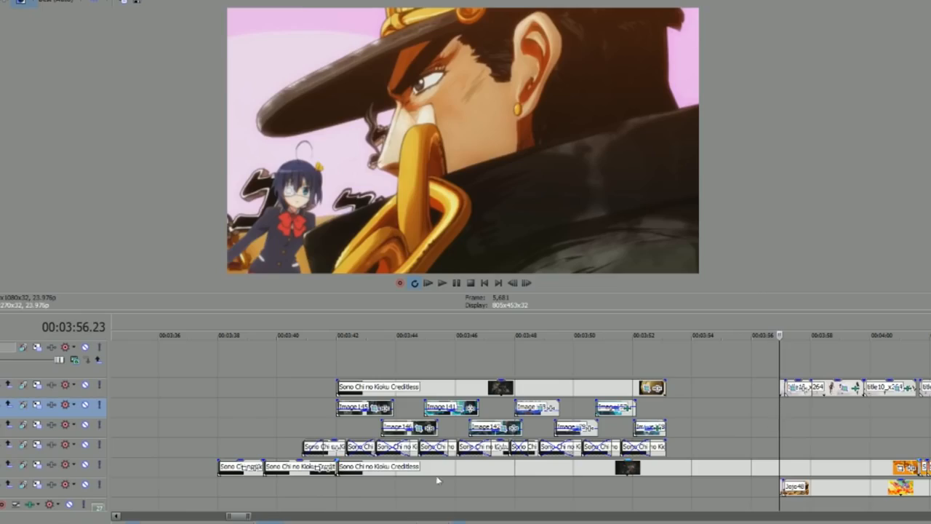
pyautogui.moveTo(233, 516); pyautogui.dragTo(238, 515)
pyautogui.moveTo(238, 515); pyautogui.dragTo(239, 516)
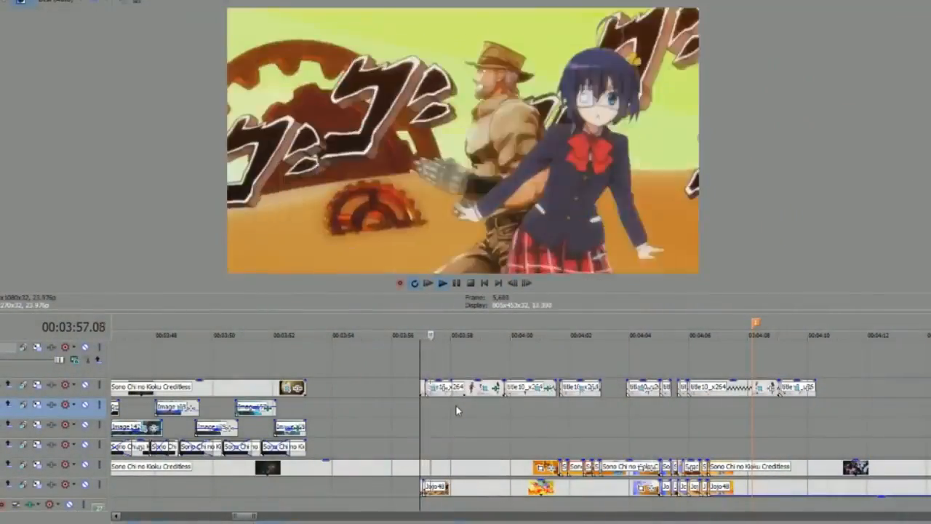
pyautogui.press('space')
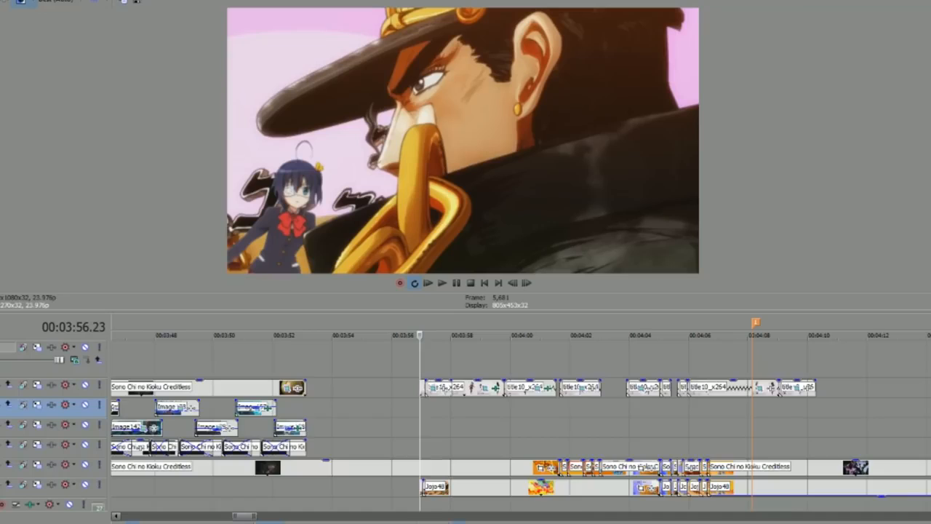
pyautogui.scroll(5, 465, 430)
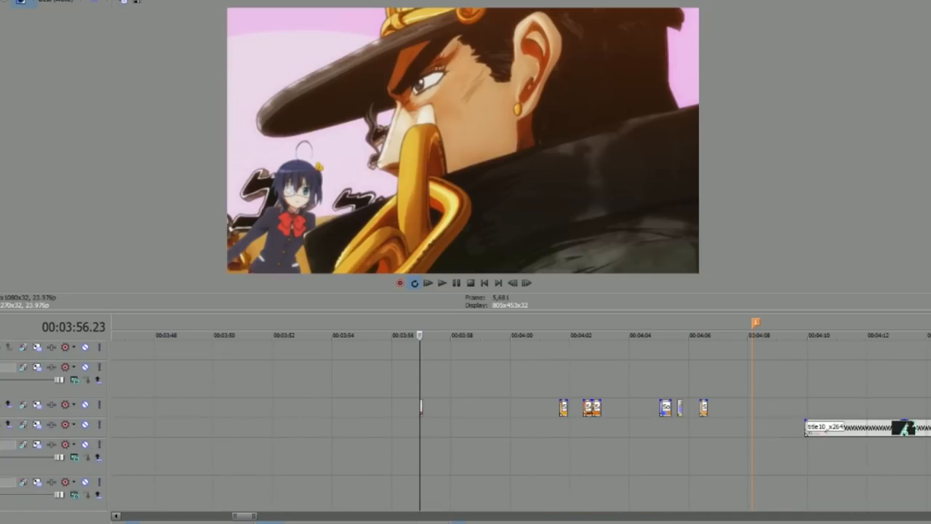
pyautogui.scroll(-5, 421, 406)
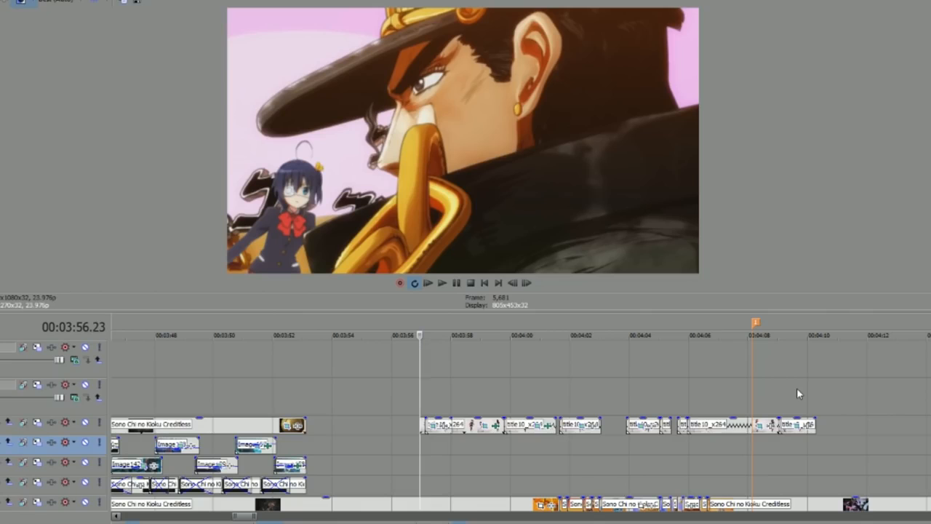
pyautogui.press('space')
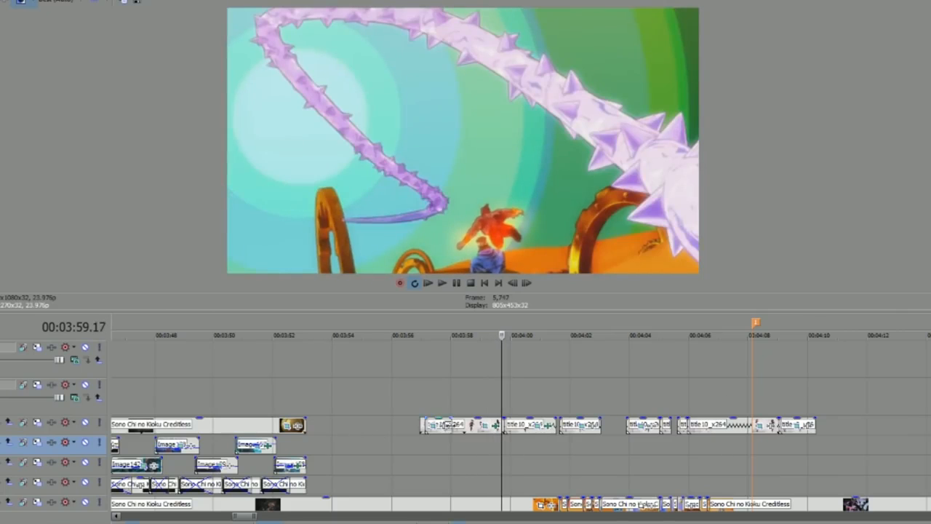
# Examine the title10_x264 clip's Pan/Crop position and mask keyframes, viewing the frame at keyframe time 00:00:02.01
pyautogui.click(484, 425)
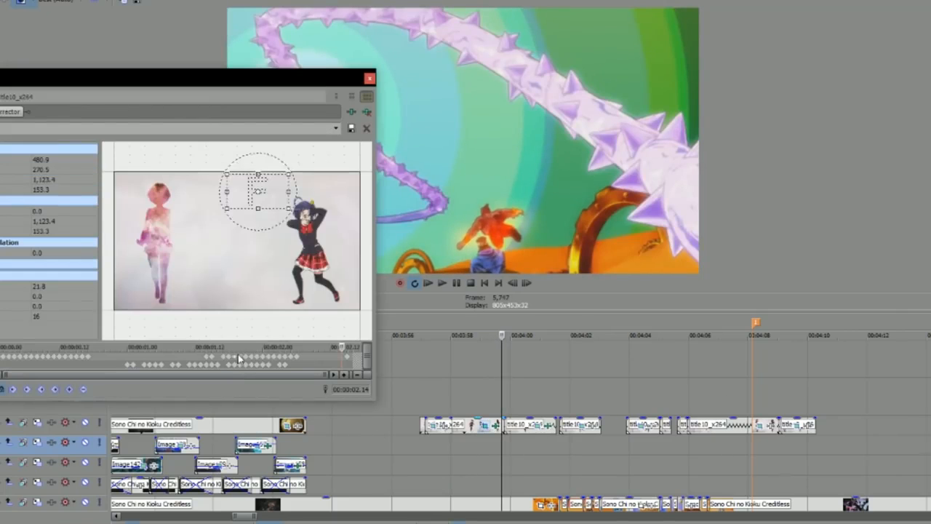
pyautogui.click(266, 360)
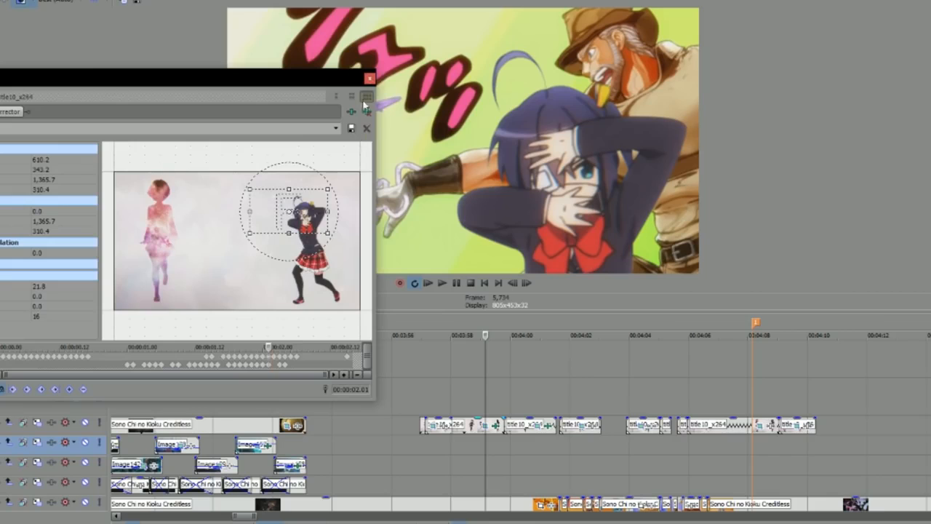
pyautogui.click(365, 129)
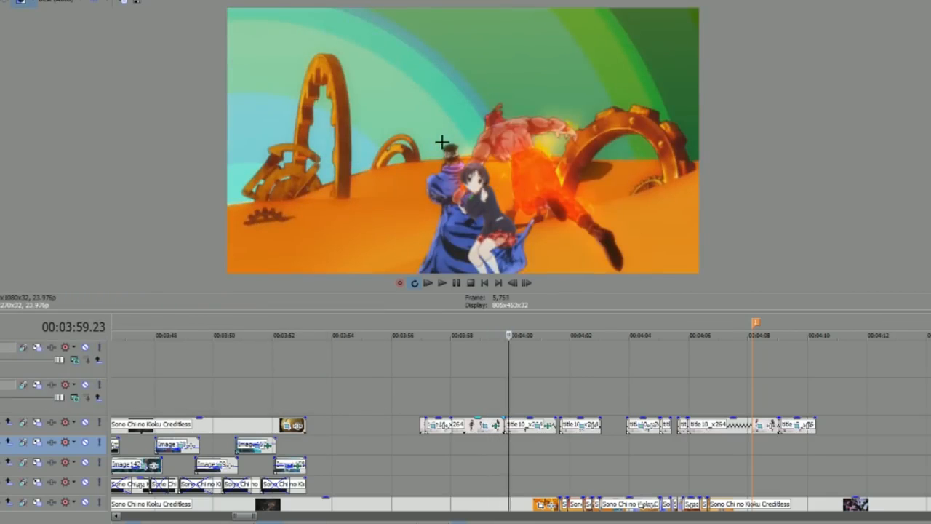
# Review the girl composited beside the fiery fighter, playing to 00:04:01.09 and stepping back frame by frame to about 00:04:00.21
pyautogui.press('Left')
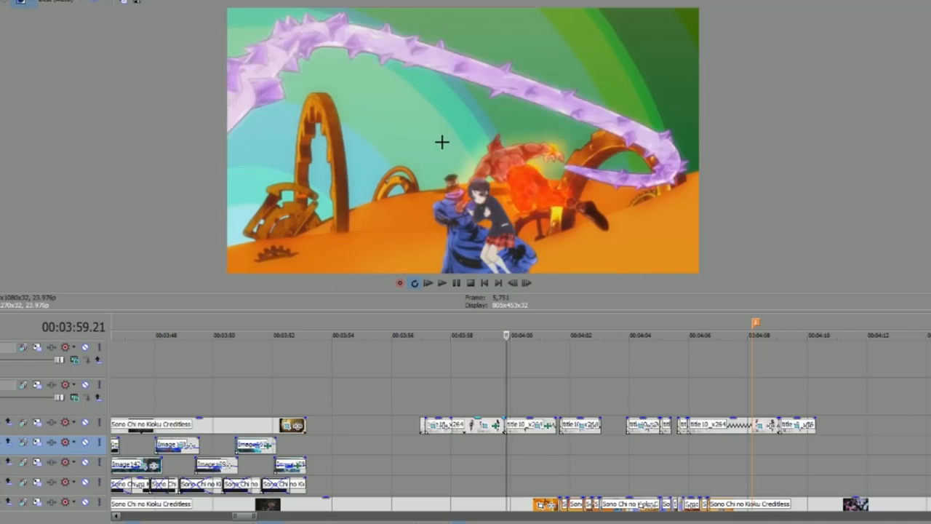
pyautogui.press('space')
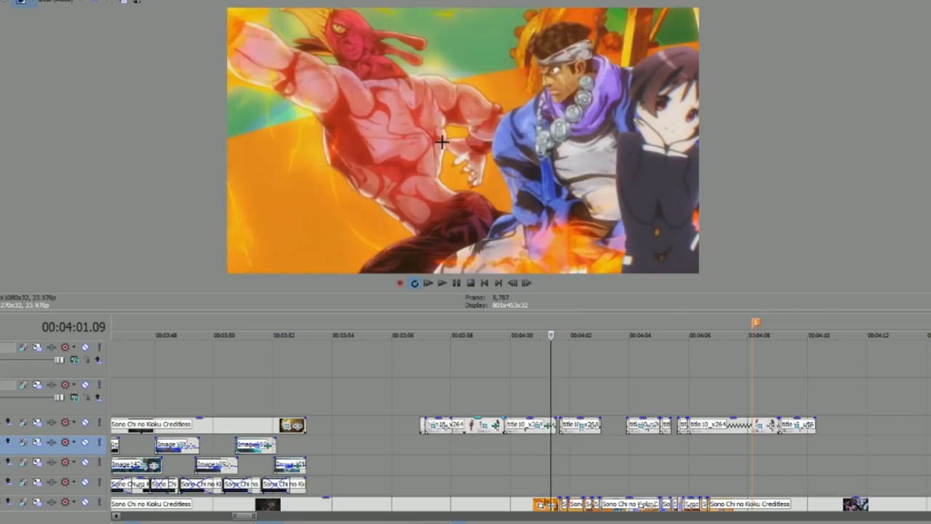
pyautogui.press('Left')
pyautogui.press('Left')
pyautogui.press('Left')
pyautogui.press('Left')
pyautogui.press('Left')
pyautogui.press('Left')
pyautogui.press('Left')
pyautogui.press('Left')
pyautogui.press('Left')
pyautogui.press('Left')
pyautogui.press('Left')
pyautogui.press('Left')
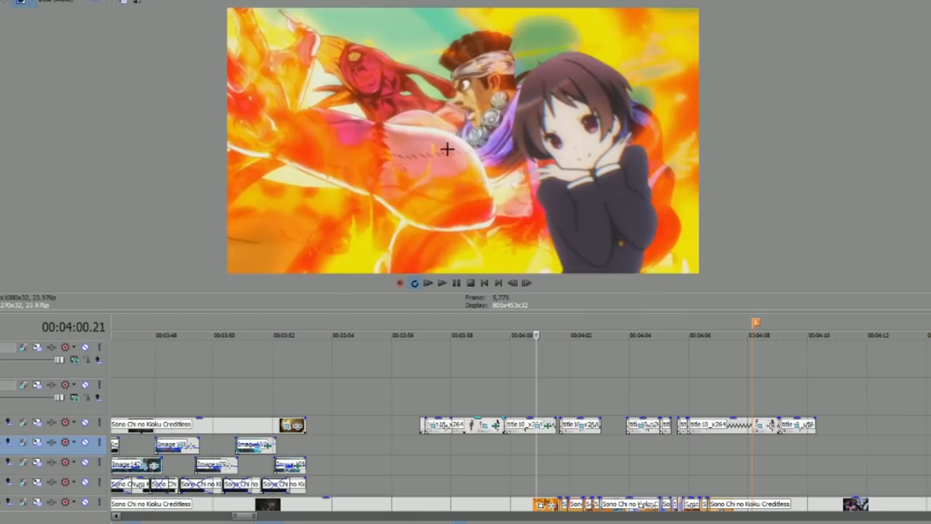
# Play the composite from around 00:04:00 to 00:04:05.17, and check the layered tracks of the stone hand shot at 00:04:05.06
pyautogui.click(508, 396)
pyautogui.press('space')
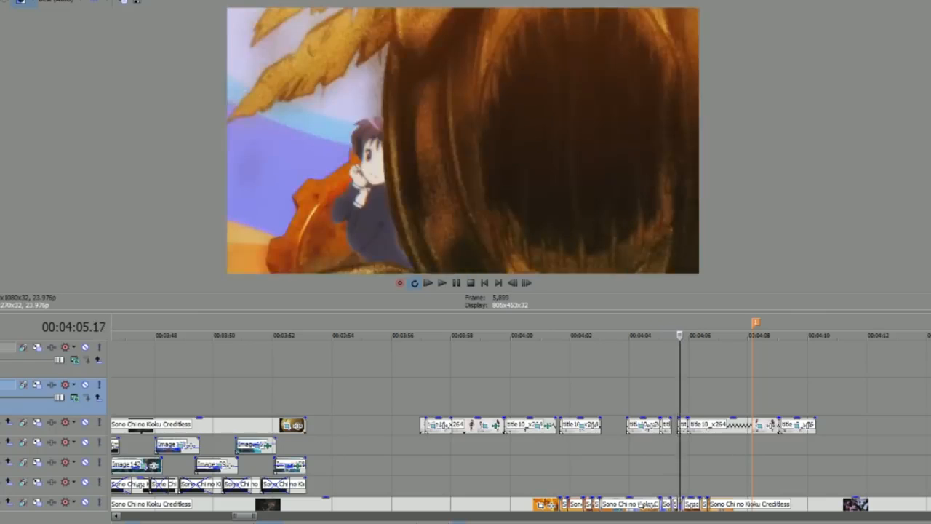
pyautogui.click(664, 392)
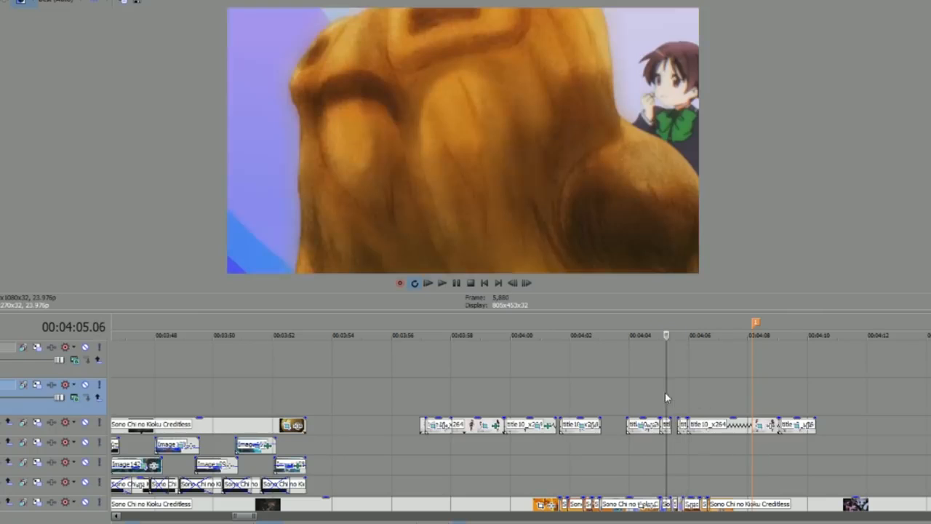
pyautogui.scroll(3, 521, 426)
pyautogui.scroll(-3, 798, 413)
pyautogui.scroll(3, 618, 391)
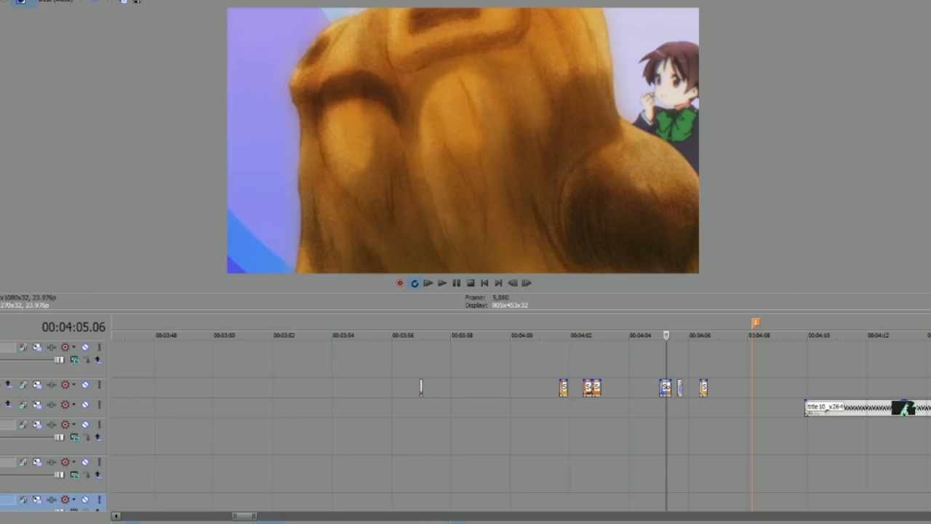
pyautogui.scroll(-3, 521, 445)
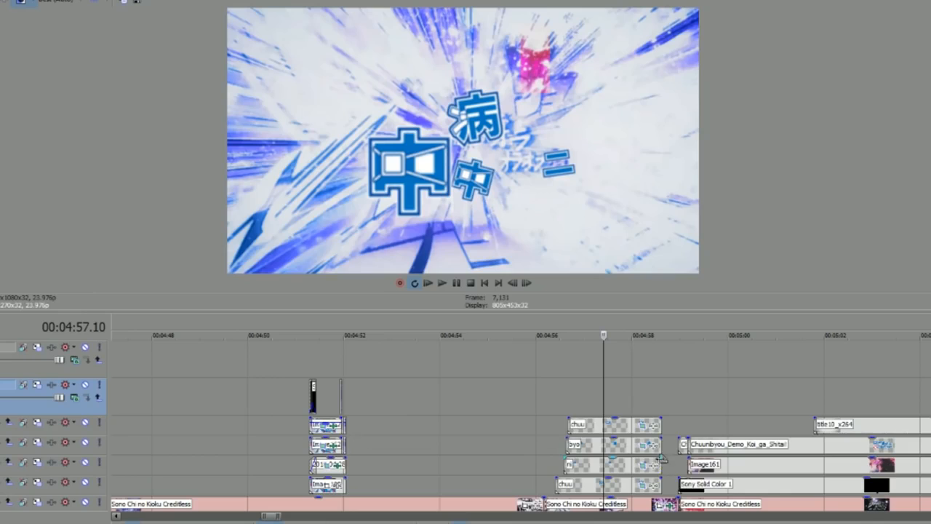
# Examine the chuu clip's Pan/Crop position keyframes by scrubbing through the title character animation to 00:00:01.10
pyautogui.click(644, 428)
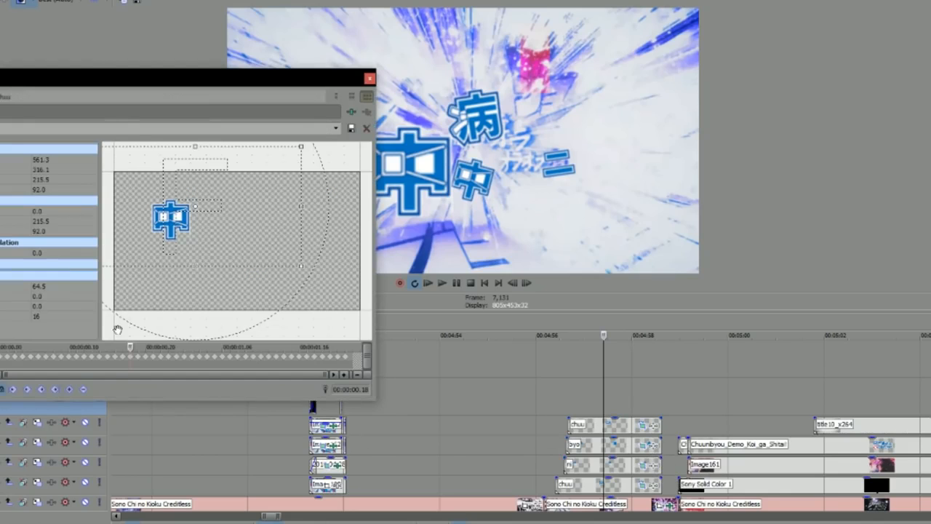
pyautogui.moveTo(121, 362); pyautogui.dragTo(70, 360)
pyautogui.moveTo(203, 362); pyautogui.dragTo(251, 362)
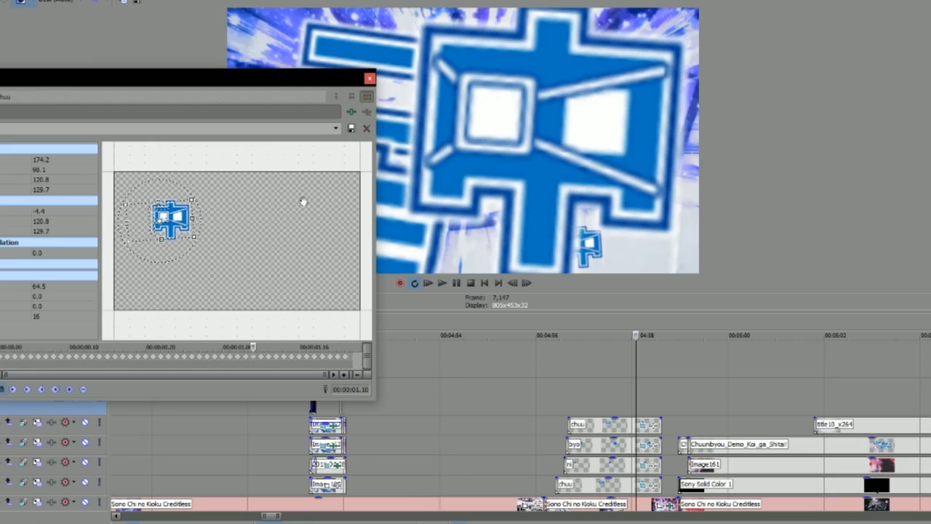
pyautogui.click(370, 78)
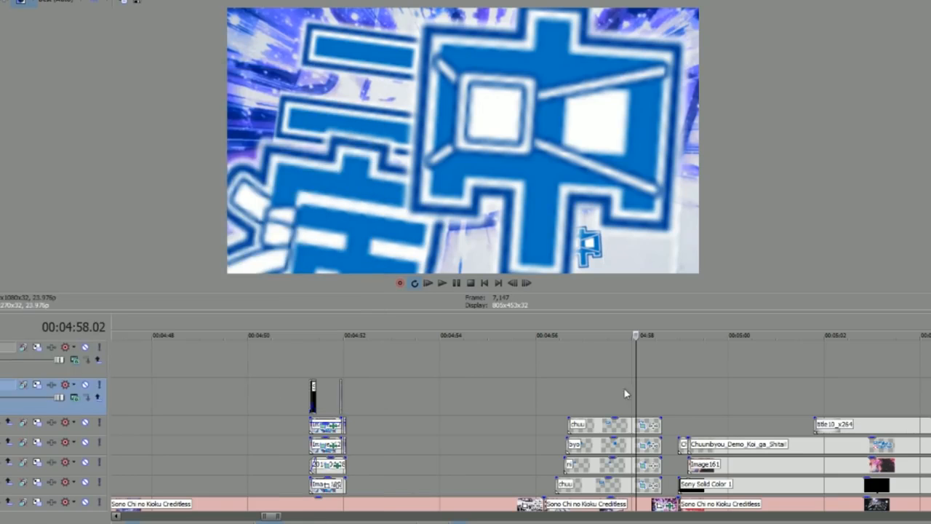
# Play the animated title sequence from just before the topmost chuu clip to the pink drip transition at 00:05:03.23
pyautogui.click(554, 423)
pyautogui.press('space')
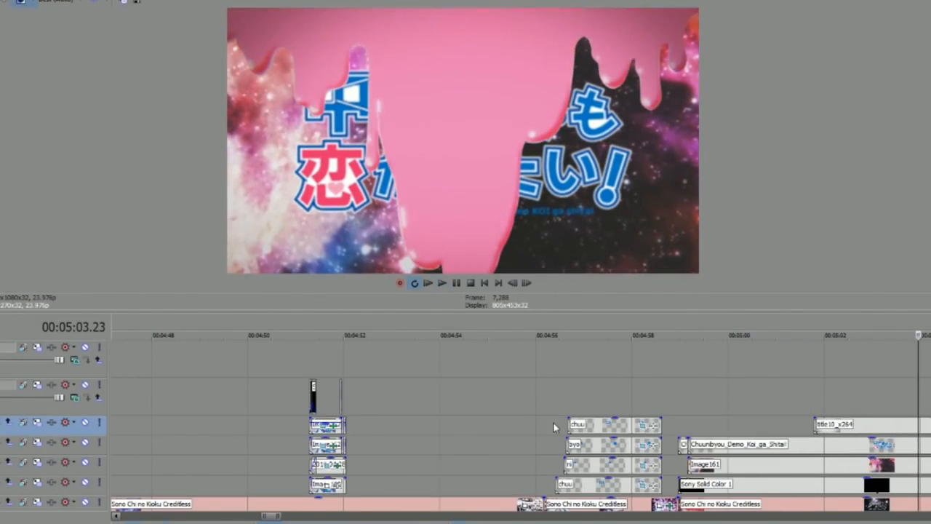
pyautogui.rightClick(887, 429)
pyautogui.click(906, 99)
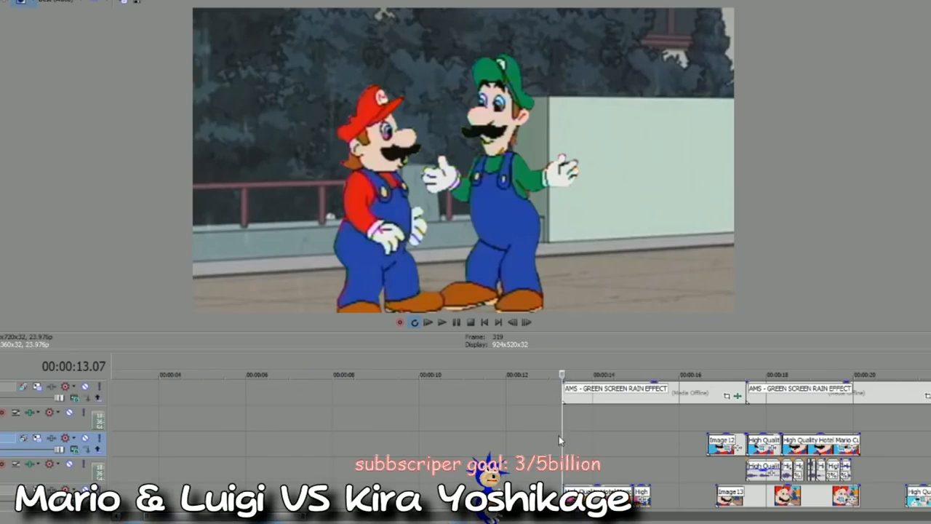
# View the Mario and Luigi composite around 00:00:13.20 and browse the High Quality Hotel Mario clips further along the timeline
pyautogui.click(585, 438)
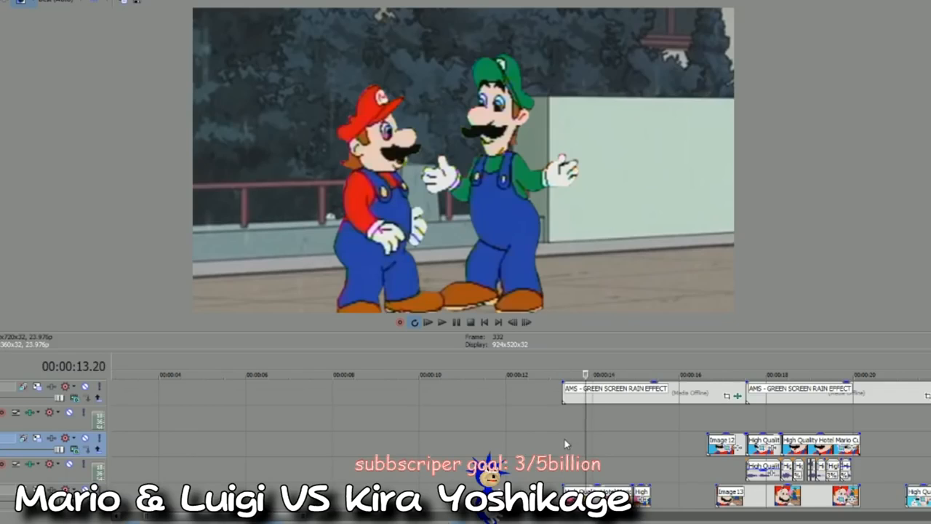
pyautogui.scroll(4, 565, 443)
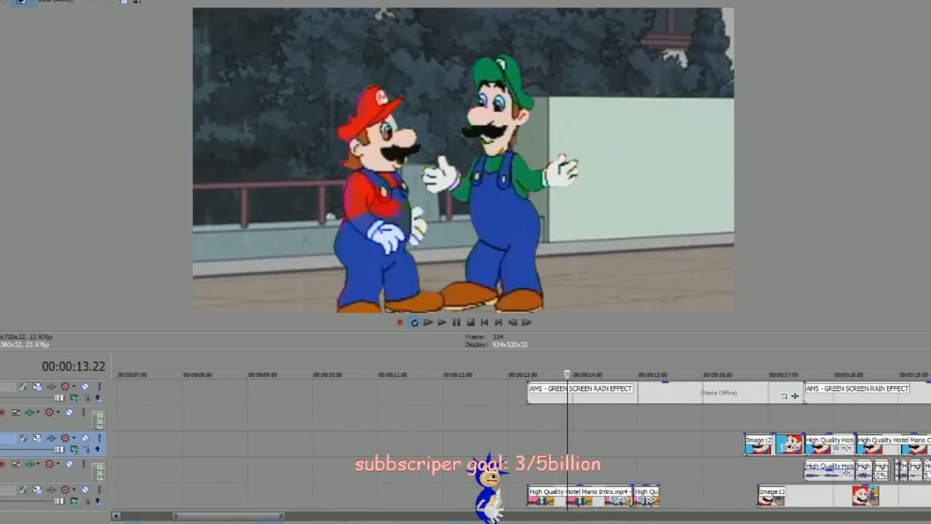
pyautogui.moveTo(239, 519); pyautogui.dragTo(280, 519)
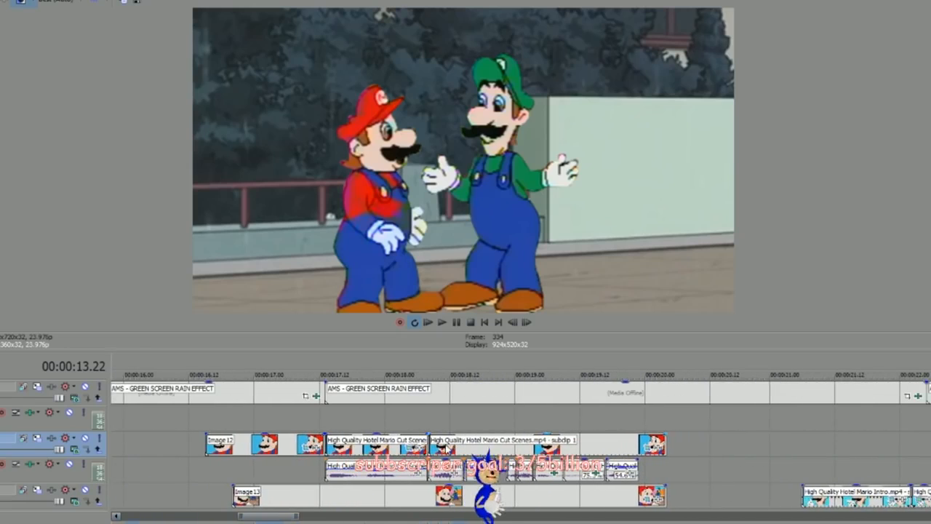
pyautogui.click(429, 419)
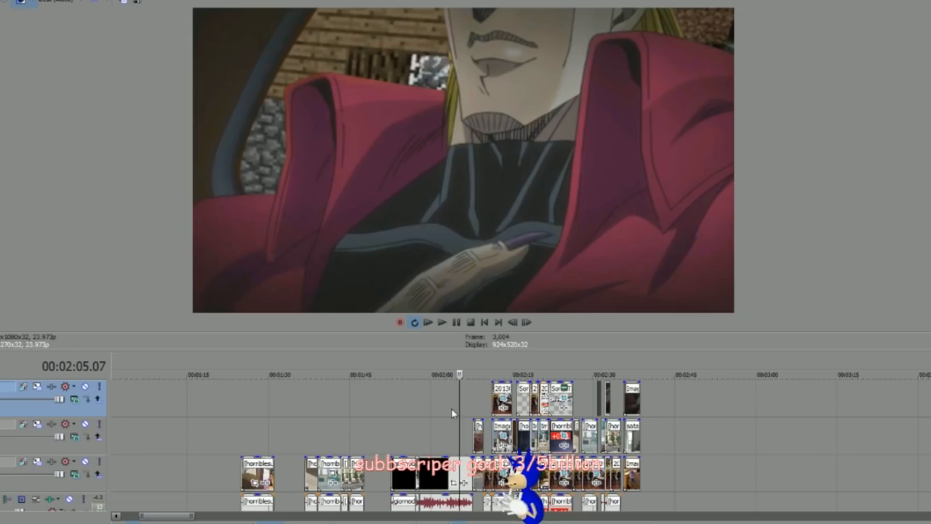
# Browse the JoJo's Bizarre Adventure project's tracks and view the shadowed close-up of the face at 00:05:58.00
pyautogui.scroll(-2, 451, 413)
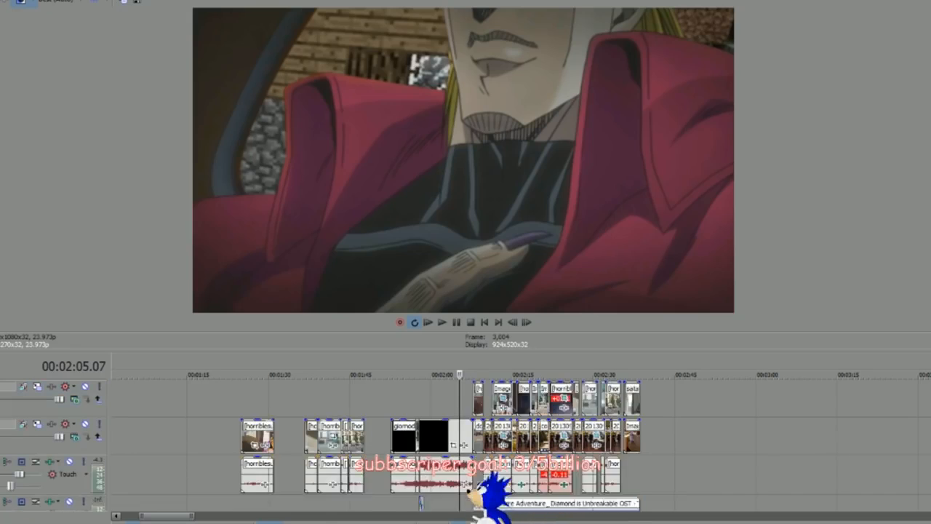
pyautogui.scroll(6, 451, 414)
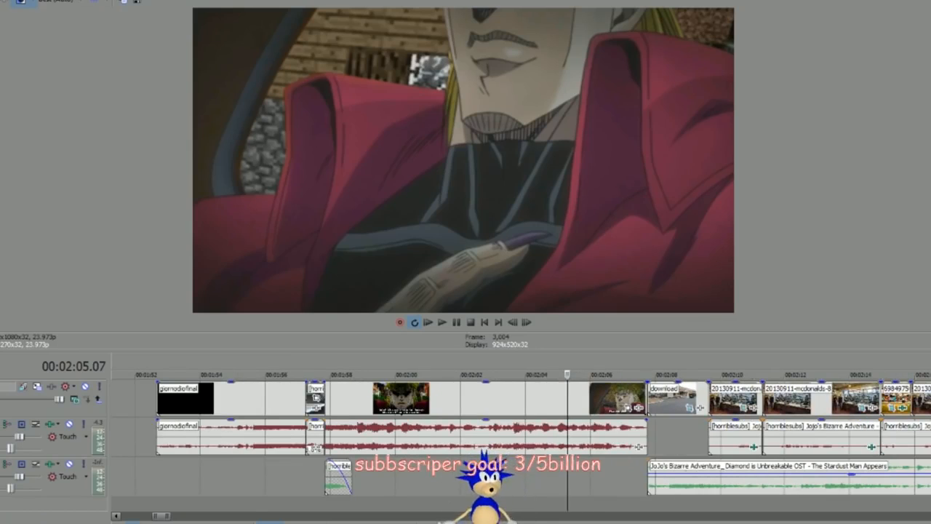
pyautogui.moveTo(168, 516); pyautogui.dragTo(244, 518)
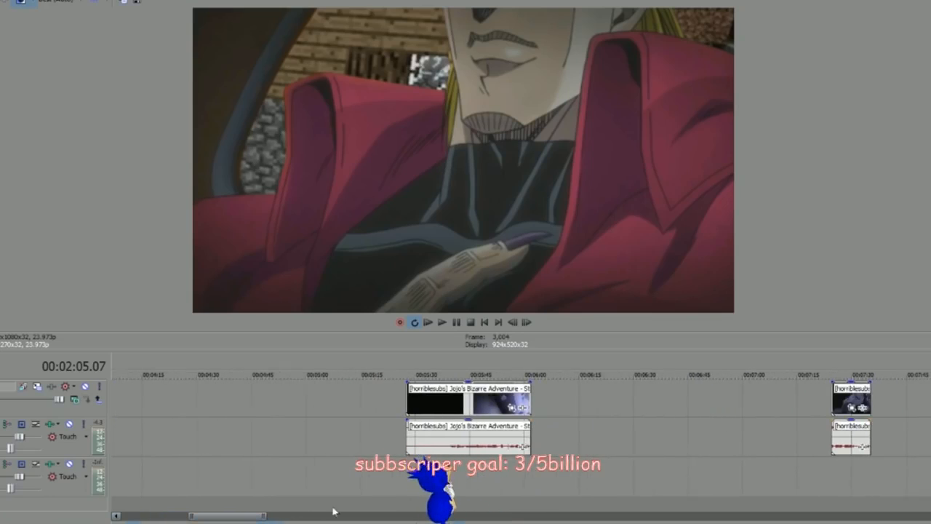
pyautogui.click(492, 472)
pyautogui.click(512, 466)
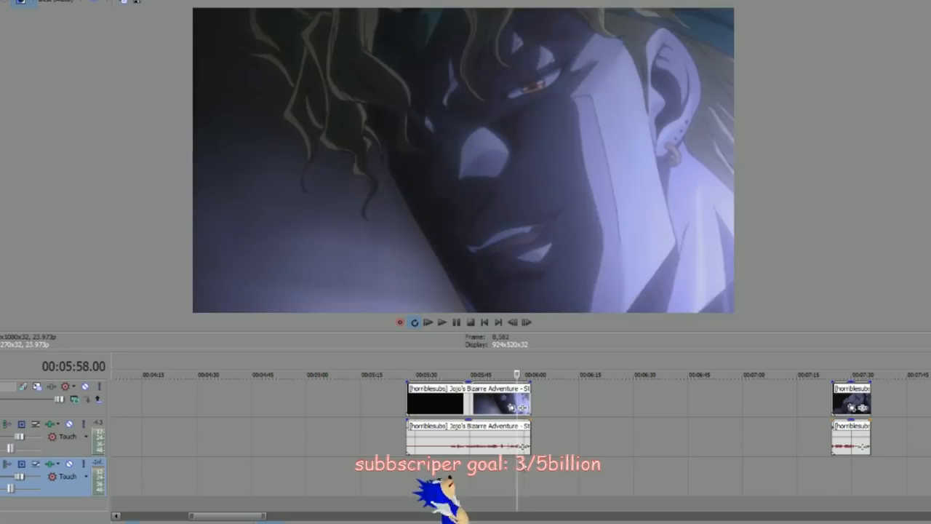
# Examine the Mario mouth animation in the Mario and Luigi composite by scrubbing the timeline from 00:00:18.08 past 00:00:19.03
pyautogui.click(524, 462)
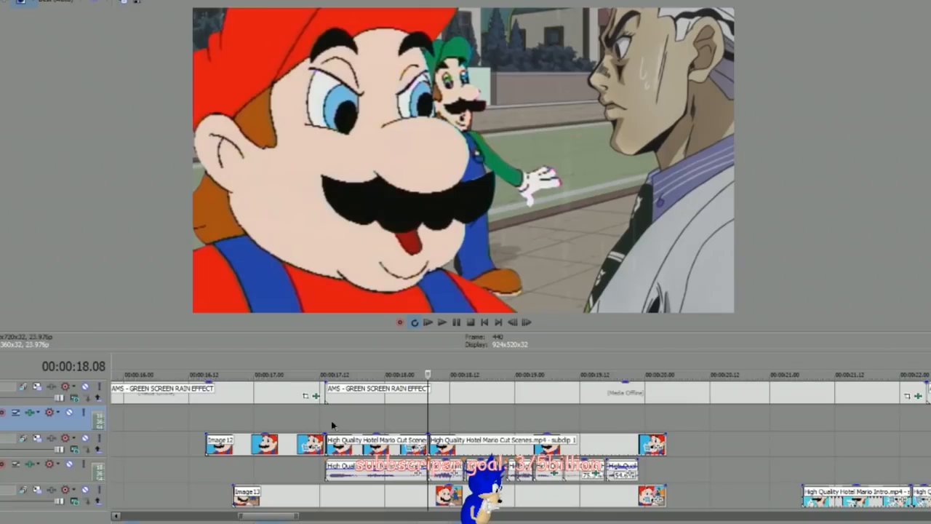
pyautogui.click(329, 420)
pyautogui.click(432, 422)
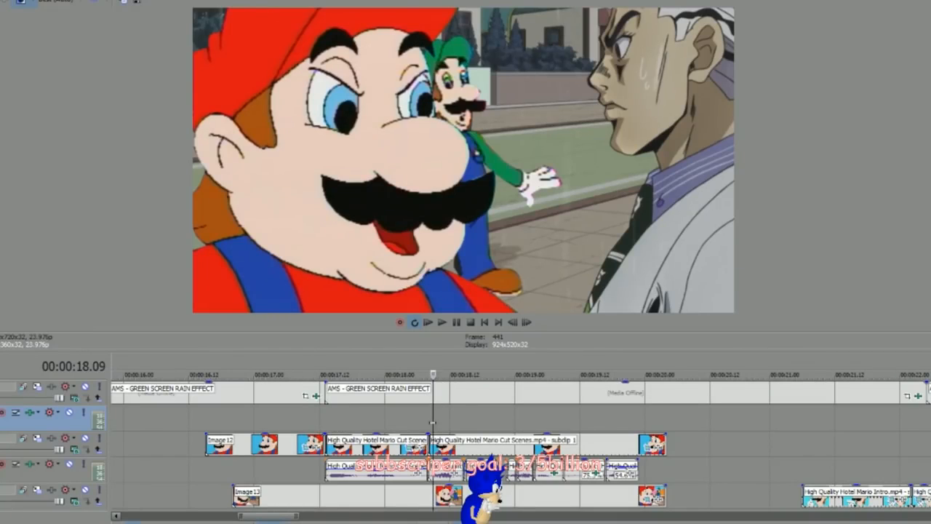
pyautogui.click(471, 421)
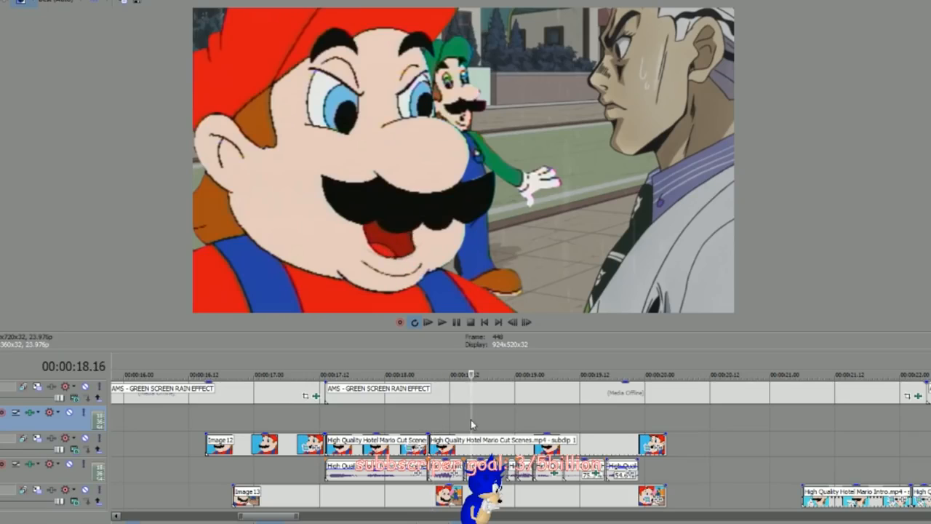
pyautogui.click(514, 425)
pyautogui.click(532, 433)
pyautogui.click(566, 439)
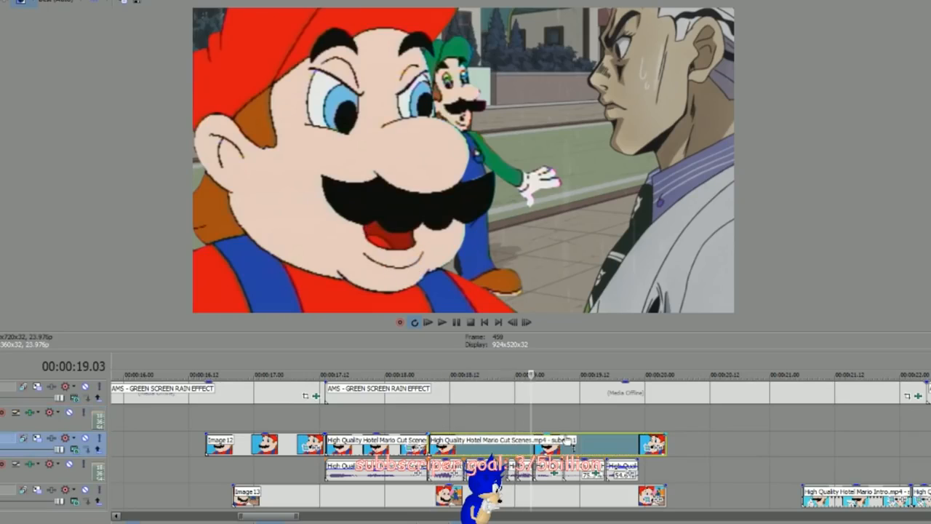
pyautogui.click(575, 430)
pyautogui.click(606, 425)
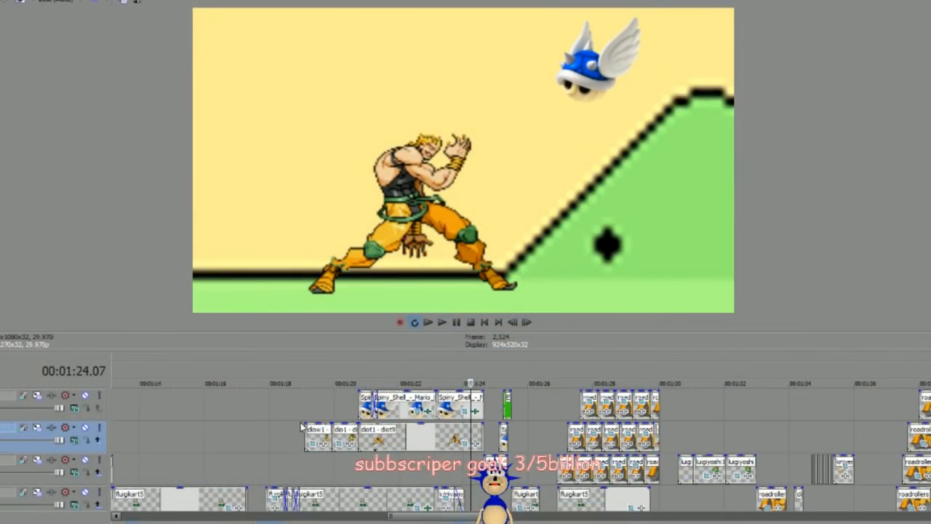
# Browse the Dio sprite animation's tracks around 00:01:24.07 and view the character's full sprite sheet in paint.net
pyautogui.scroll(-2, 465, 451)
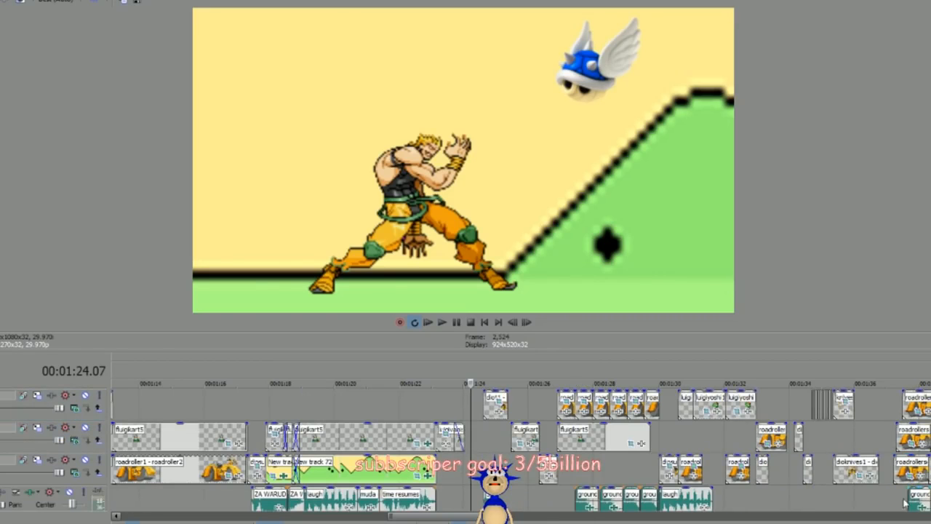
pyautogui.moveTo(460, 515); pyautogui.dragTo(433, 516)
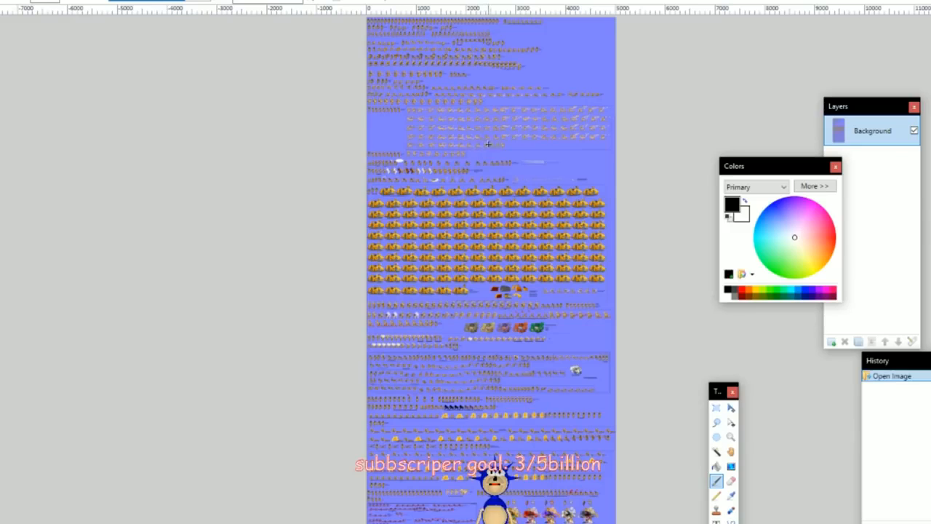
pyautogui.click(844, 149)
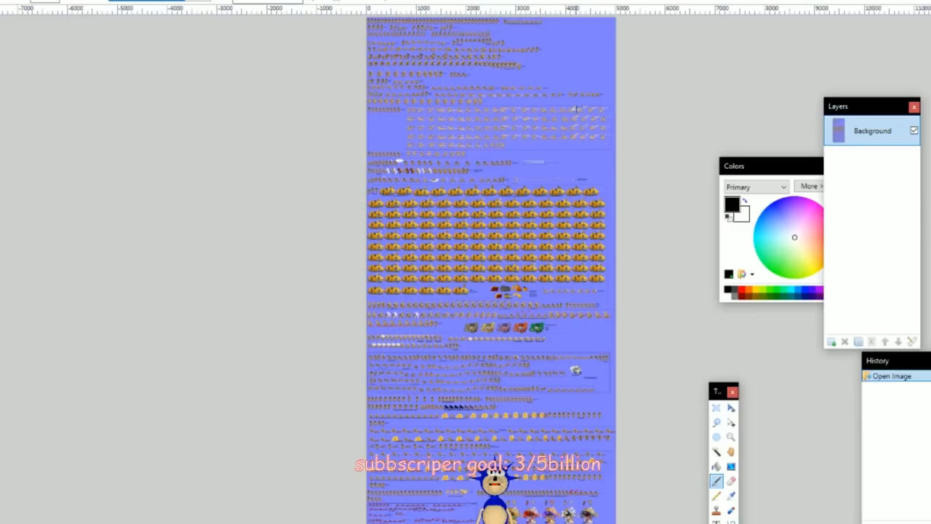
pyautogui.click(717, 408)
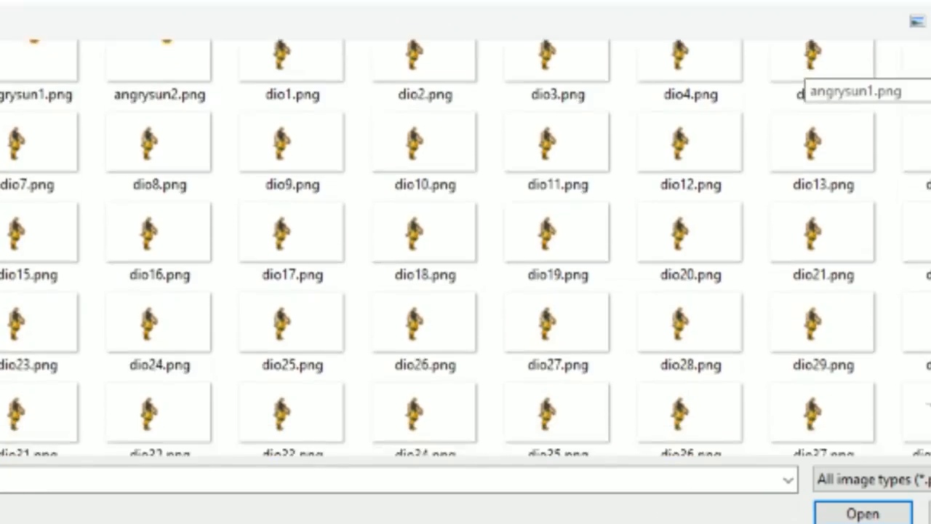
# Browse the numbered dio PNG frames in the frames folder
pyautogui.scroll(-2, 807, 80)
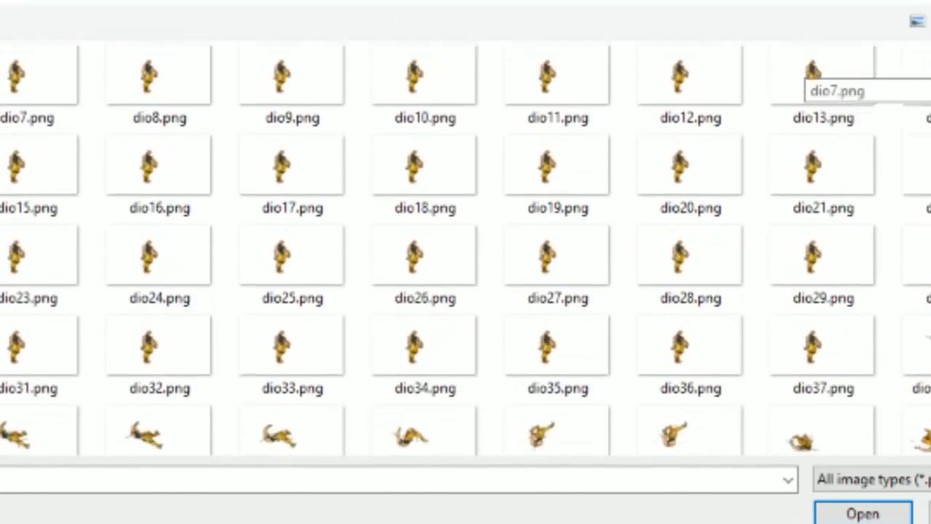
pyautogui.scroll(2, 808, 80)
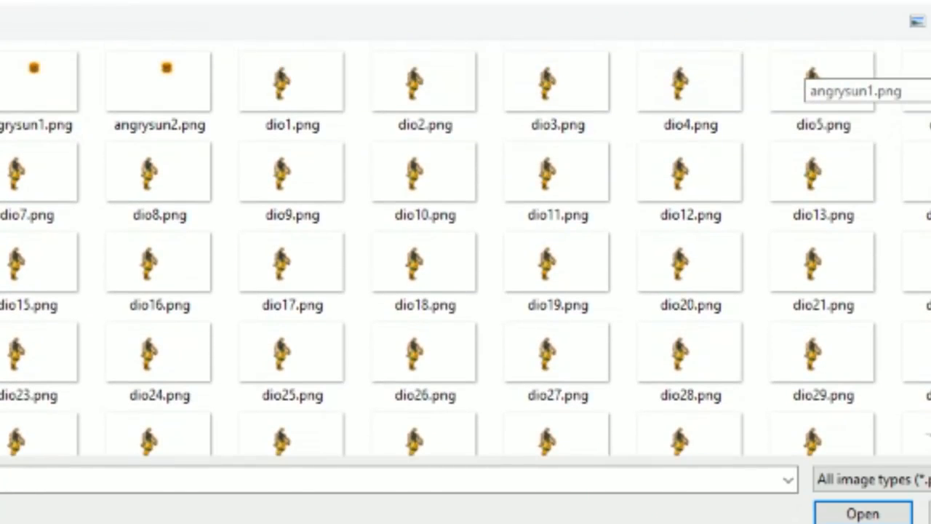
pyautogui.scroll(-1, 807, 80)
pyautogui.scroll(1, 808, 80)
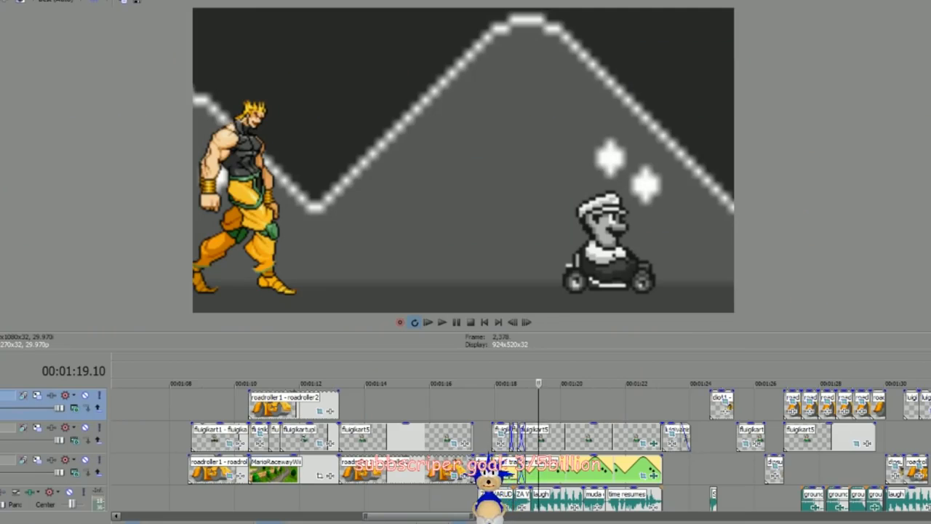
# Try to import dio1.png from the DIOvsLuigi frames folder as an image sequence with 37 as the last image
pyautogui.moveTo(0, 77); pyautogui.dragTo(157, 78)
pyautogui.moveTo(0, 112); pyautogui.dragTo(145, 110)
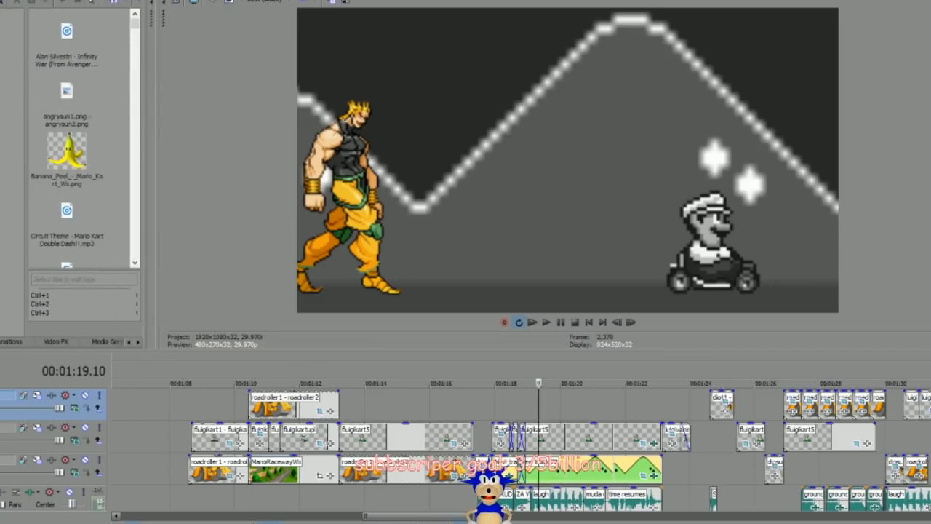
pyautogui.hotkey('ctrl', 'i')
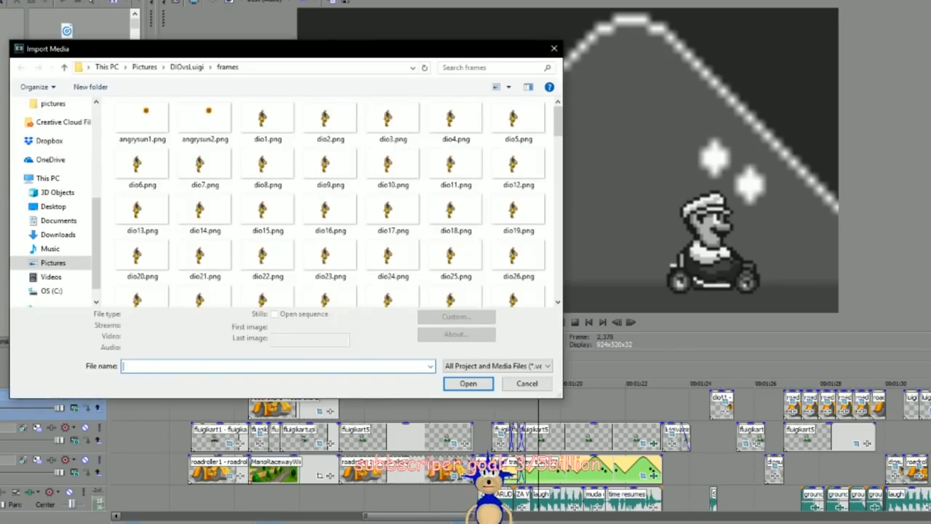
pyautogui.click(264, 121)
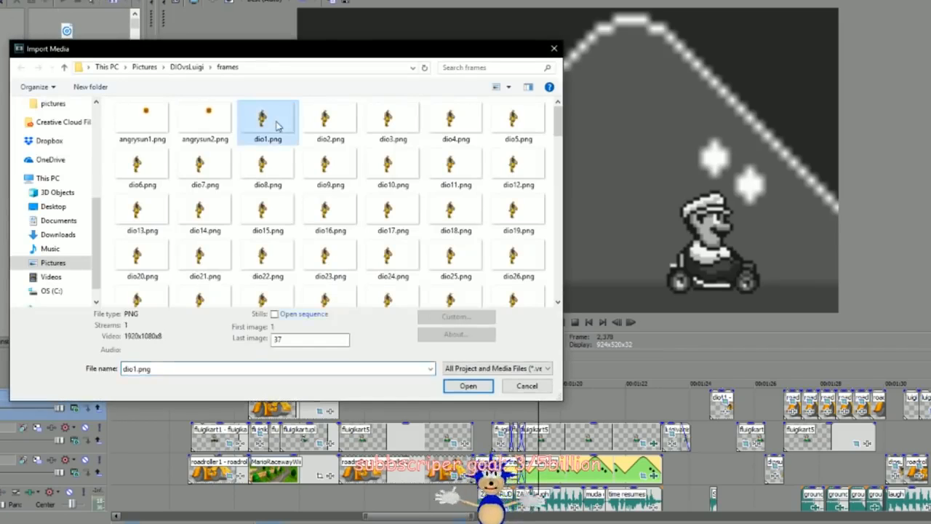
pyautogui.click(274, 315)
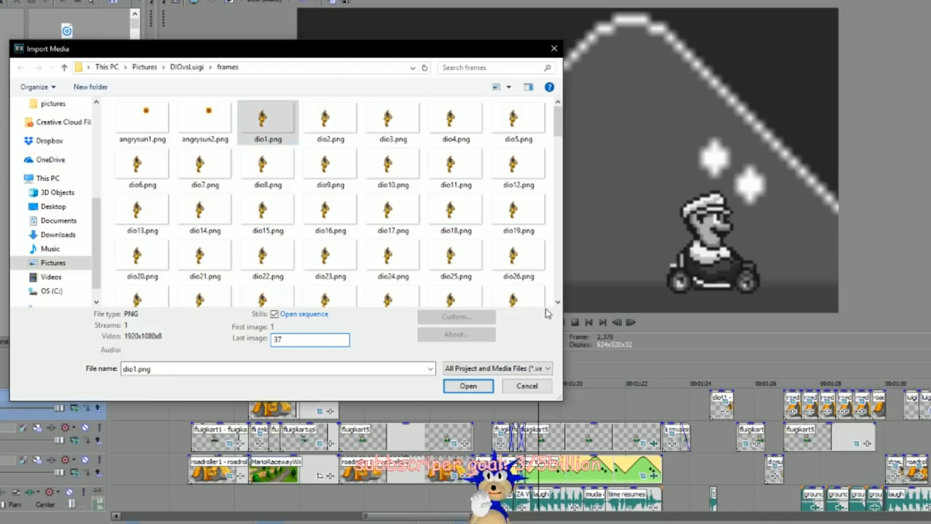
pyautogui.scroll(-3, 551, 304)
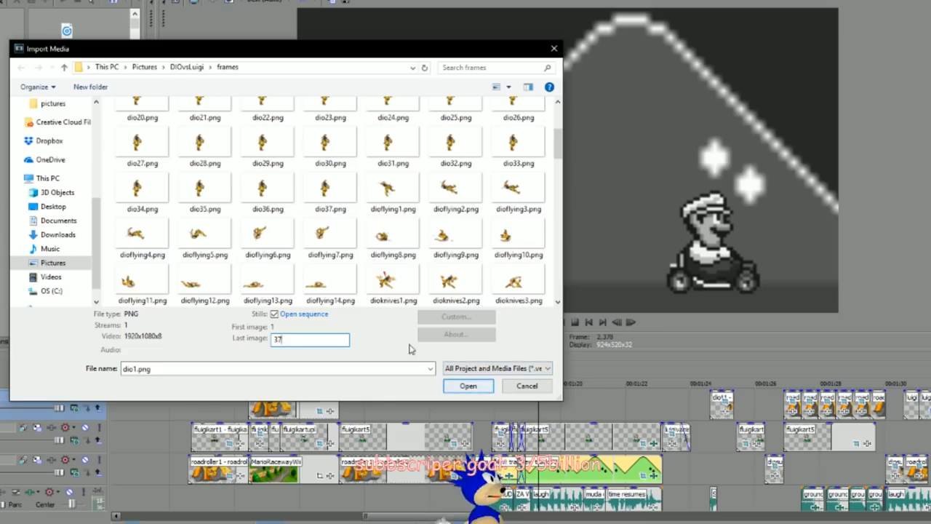
pyautogui.click(528, 386)
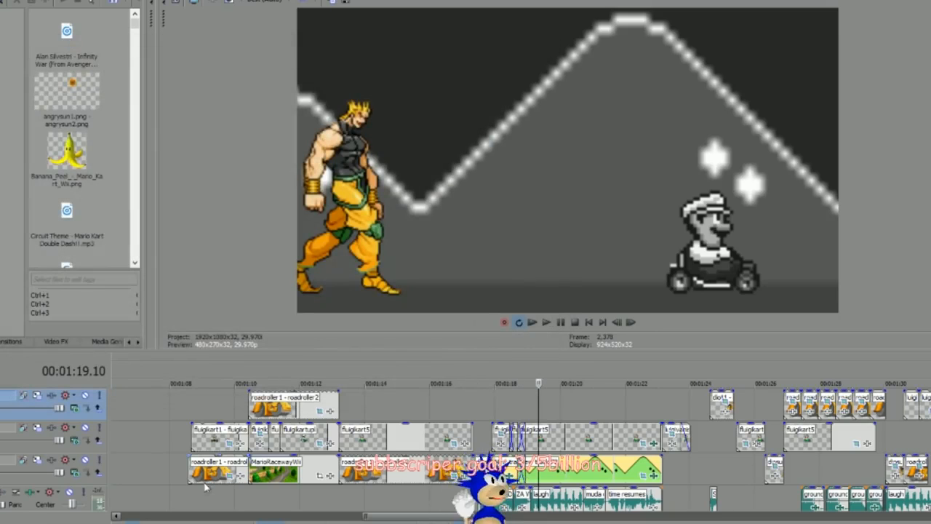
# Examine the Dio sprite sequence clip on the top track, advancing from 00:00:13.01 to 00:00:13.29
pyautogui.moveTo(397, 509); pyautogui.dragTo(206, 502)
pyautogui.click(334, 404)
pyautogui.click(356, 405)
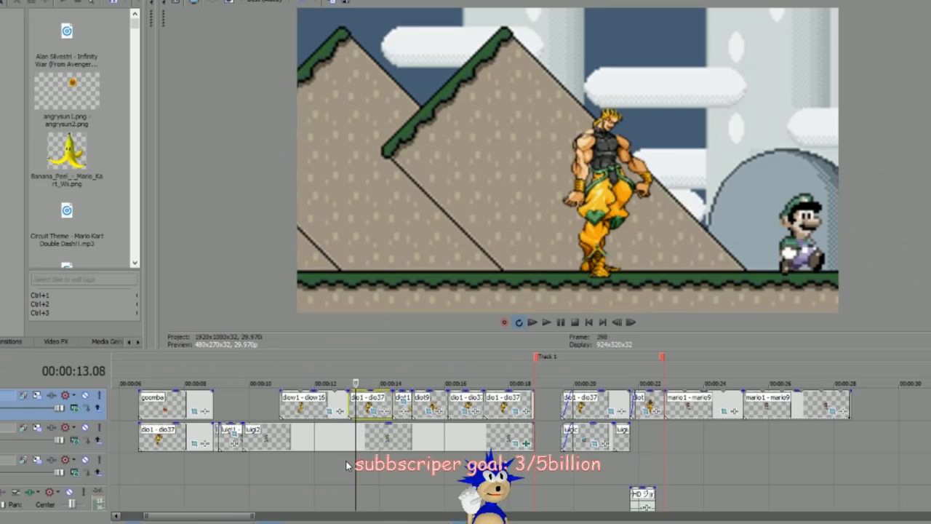
pyautogui.click(345, 460)
pyautogui.press('Right')
pyautogui.press('Right')
pyautogui.press('Right')
pyautogui.press('Right')
pyautogui.press('Right')
pyautogui.press('Right')
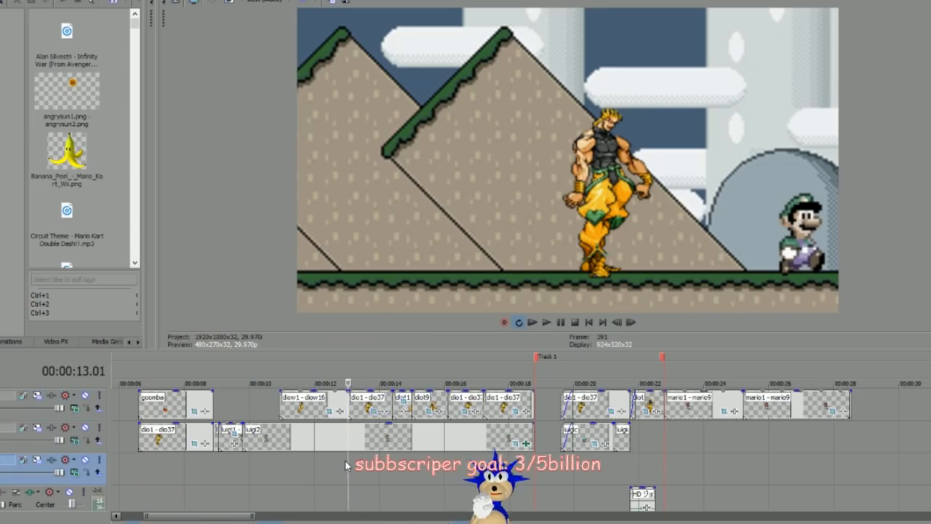
pyautogui.press('Right')
pyautogui.press('Right')
pyautogui.press('Right')
pyautogui.press('Right')
pyautogui.press('Right')
pyautogui.press('Right')
pyautogui.press('Right')
pyautogui.press('Right')
pyautogui.press('Right')
pyautogui.press('Right')
pyautogui.press('Right')
pyautogui.press('Right')
pyautogui.press('Right')
pyautogui.press('Right')
pyautogui.press('Right')
pyautogui.press('Right')
pyautogui.press('Right')
pyautogui.press('Right')
pyautogui.press('Right')
pyautogui.press('Right')
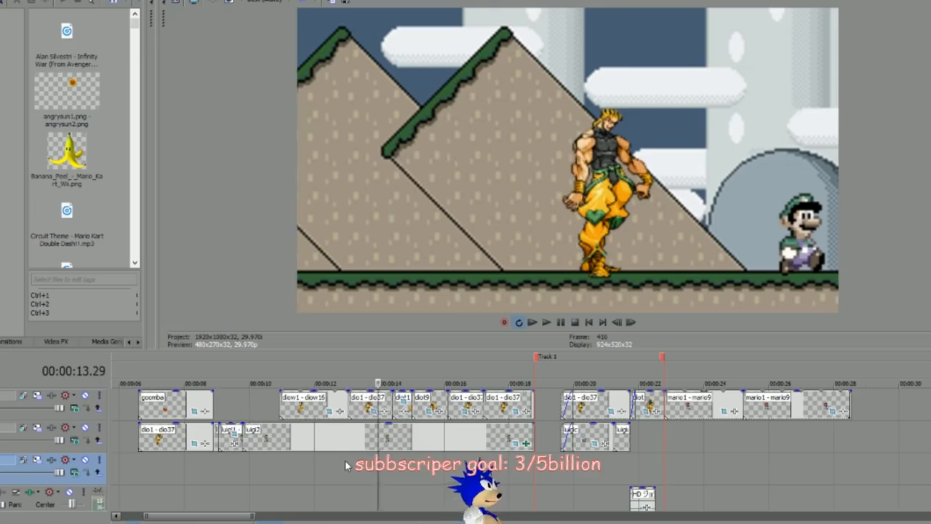
# Review the animation of Dio throwing the Goomba toward Luigi, advancing through to 00:00:15.00
pyautogui.click(345, 460)
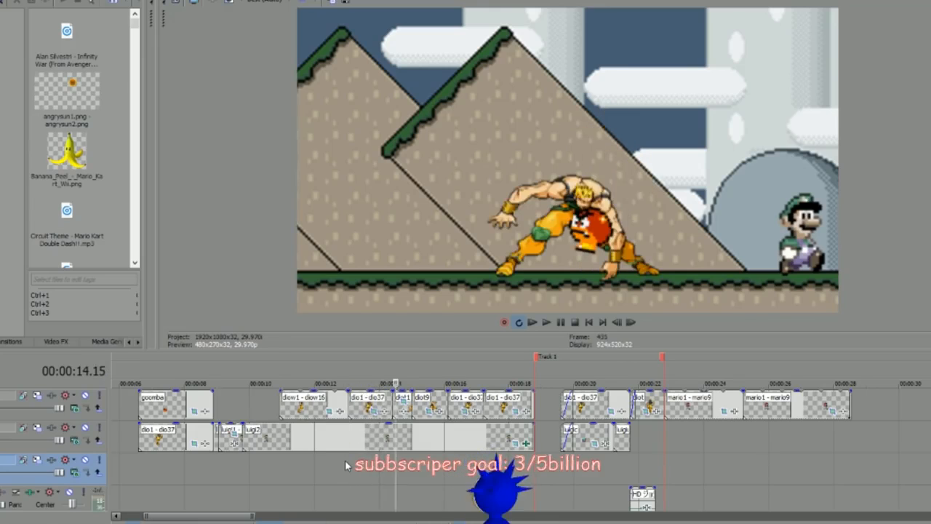
pyautogui.press('Right')
pyautogui.press('Right')
pyautogui.press('Right')
pyautogui.press('Right')
pyautogui.press('Right')
pyautogui.press('Right')
pyautogui.press('Right')
pyautogui.press('Right')
pyautogui.press('Right')
pyautogui.press('Right')
pyautogui.press('Right')
pyautogui.press('Right')
pyautogui.press('Right')
pyautogui.press('Right')
pyautogui.press('Right')
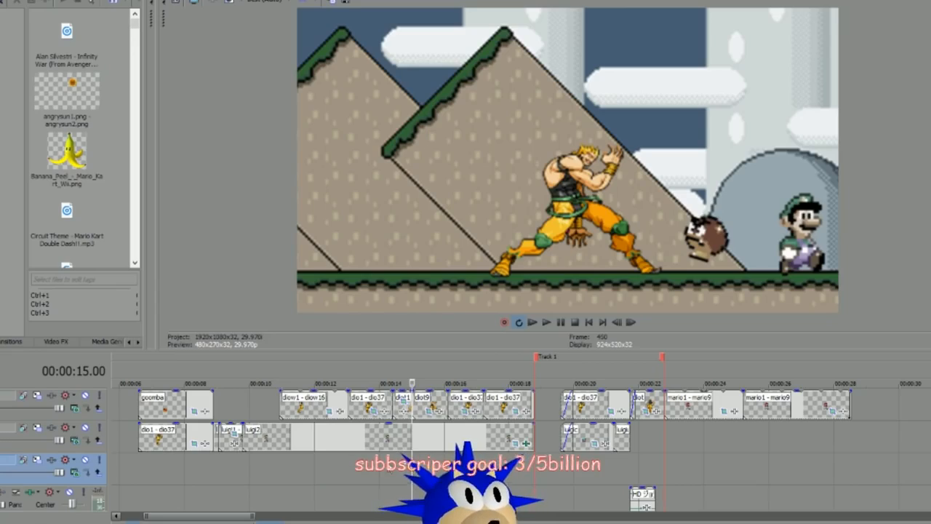
pyautogui.click(436, 465)
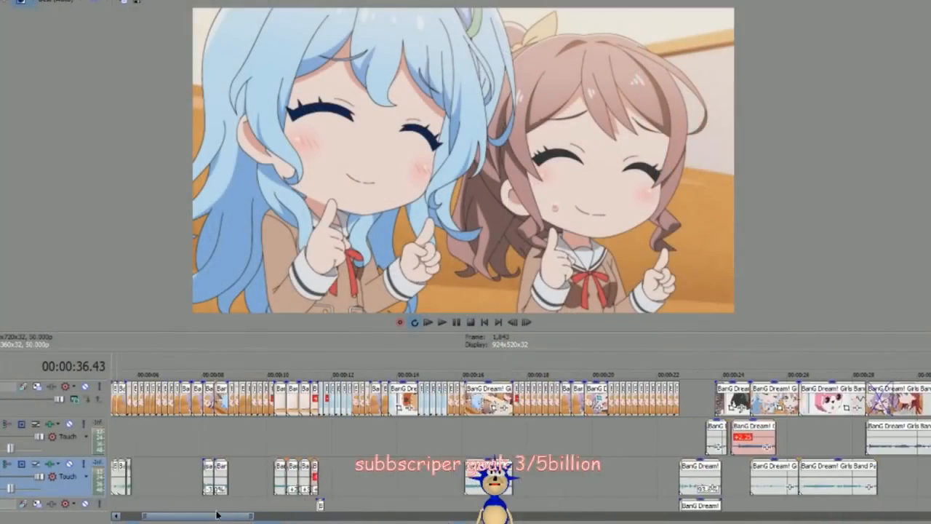
# View the opening cuts of the BanG Dream project at 00:00:05.00 and 00:00:05.18
pyautogui.moveTo(217, 515); pyautogui.dragTo(191, 506)
pyautogui.click(276, 442)
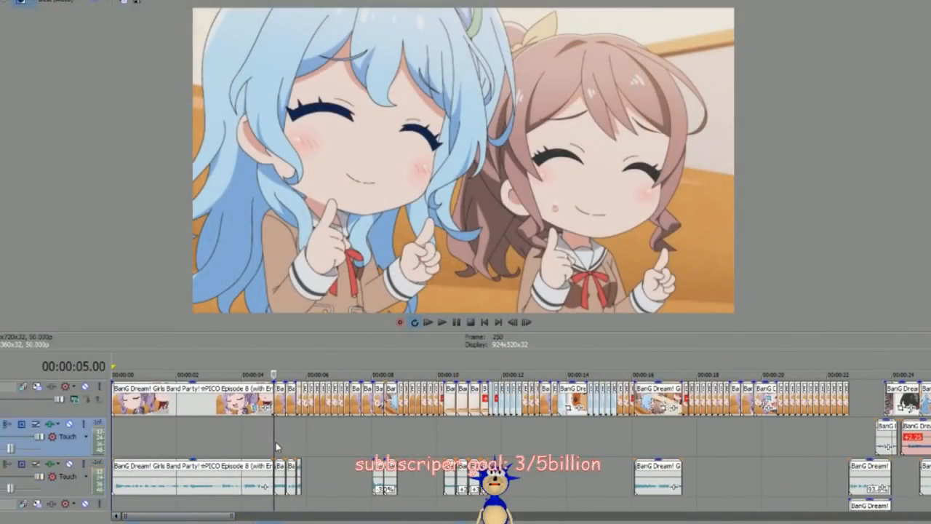
pyautogui.click(282, 440)
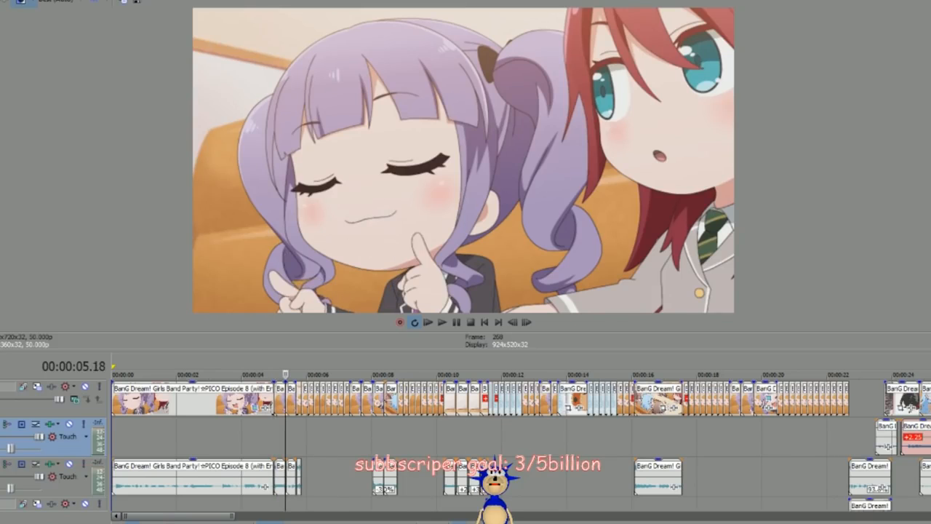
# Enlarge the timeline area and play the BanG Dream clip of the purple-haired girl starting at 00:00:05.00
pyautogui.scroll(6, 521, 444)
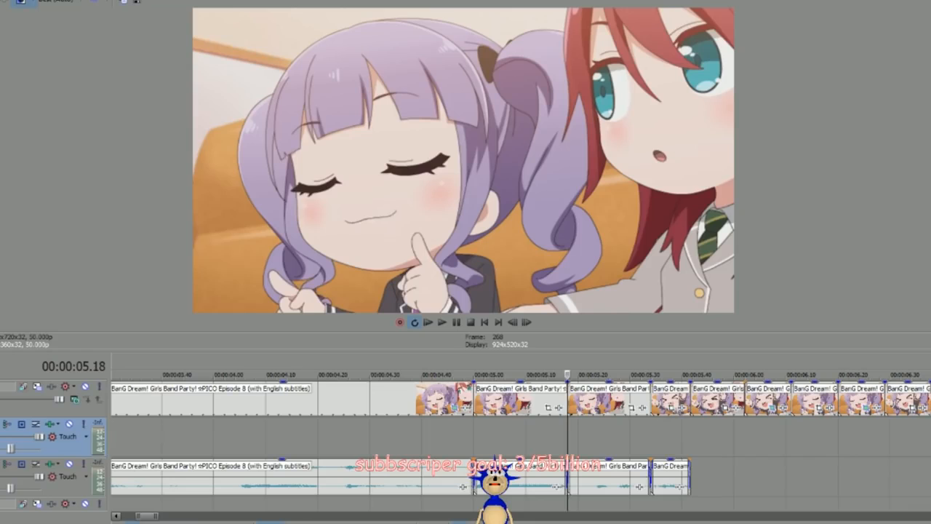
pyautogui.click(473, 438)
pyautogui.moveTo(811, 351); pyautogui.dragTo(808, 319)
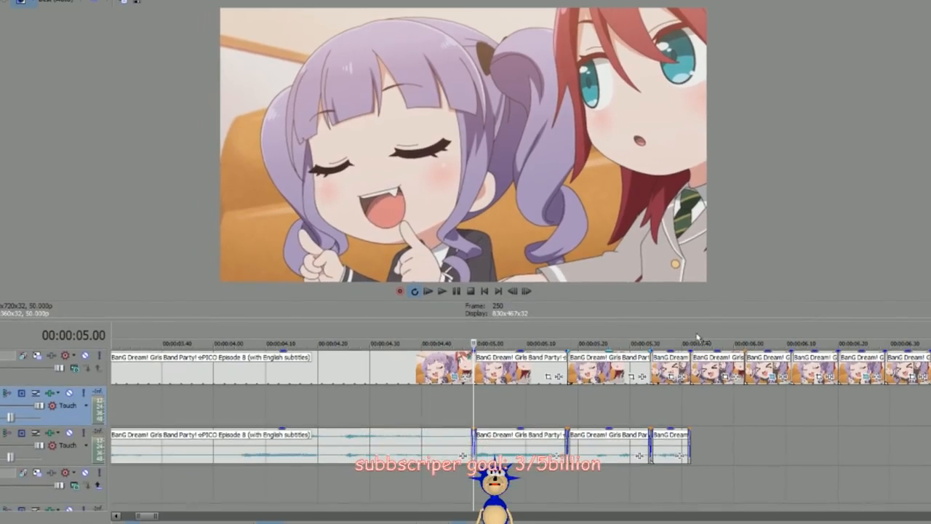
pyautogui.press('space')
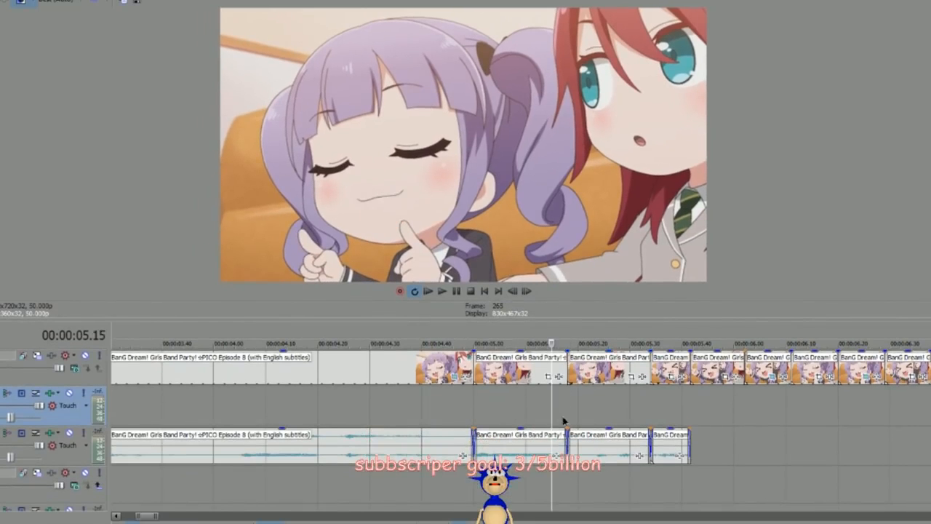
pyautogui.press('space')
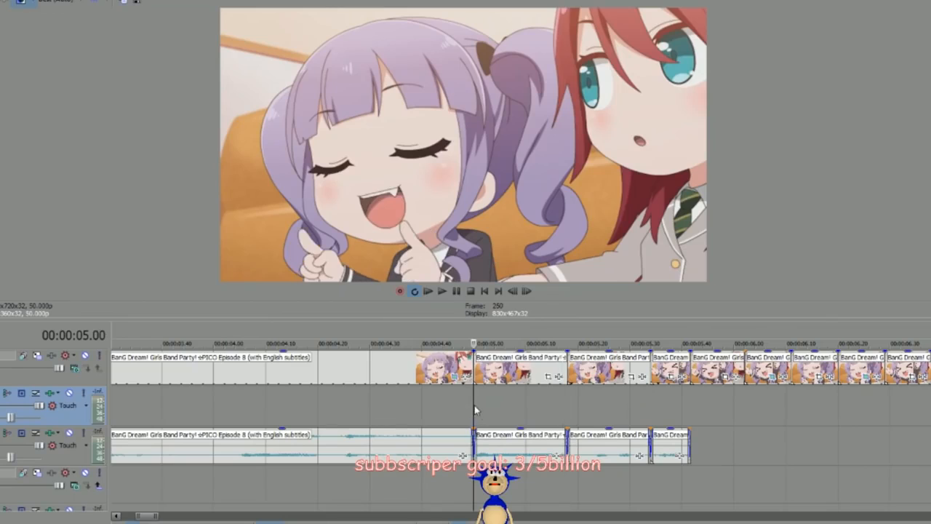
pyautogui.moveTo(150, 517); pyautogui.dragTo(153, 517)
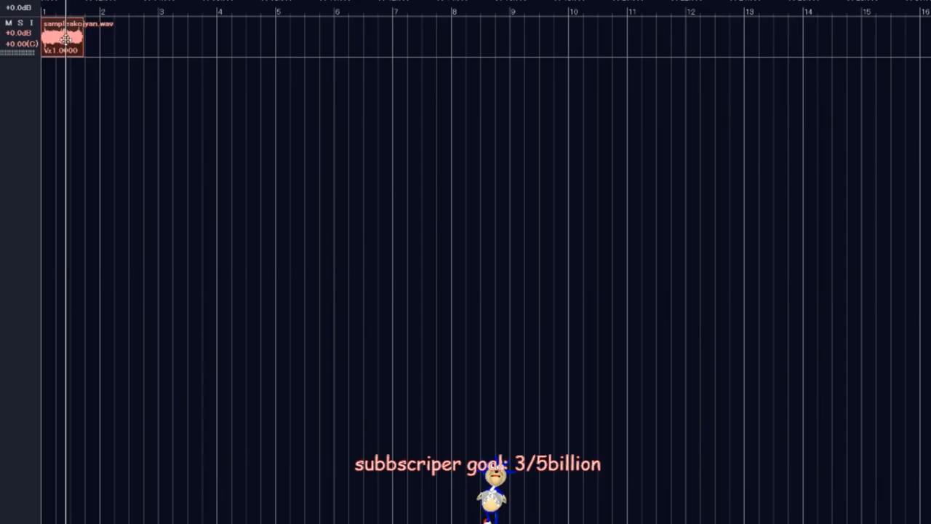
# Open the voice sample clip for pitch editing and apply a context command to its detected pitch curve
pyautogui.doubleClick(65, 38)
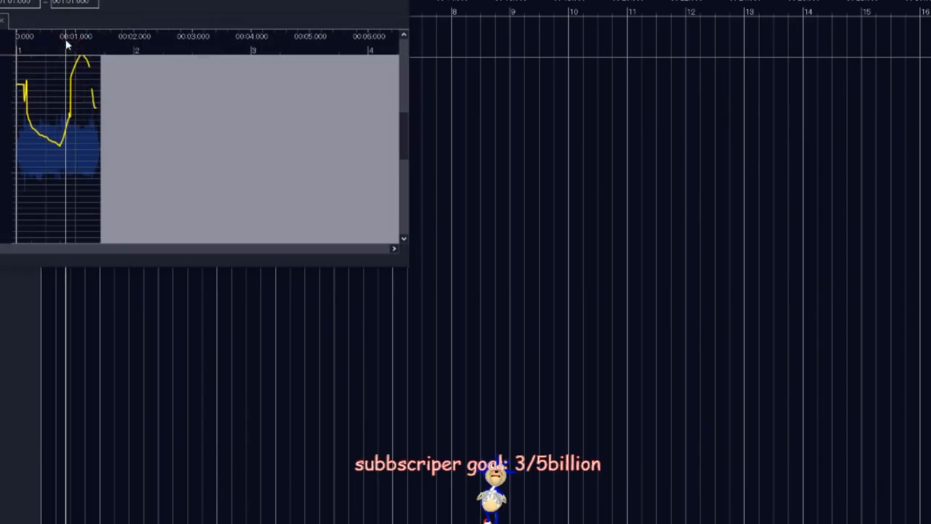
pyautogui.click(34, 132)
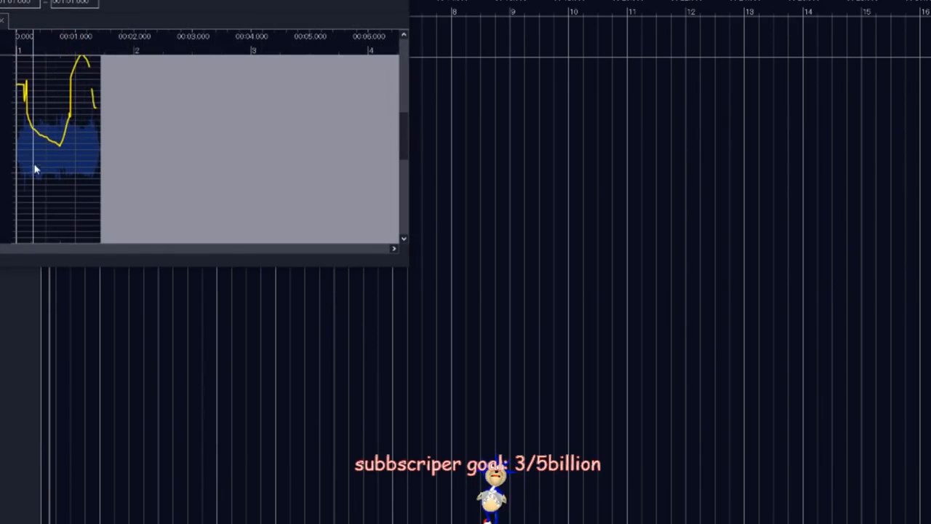
pyautogui.rightClick(34, 133)
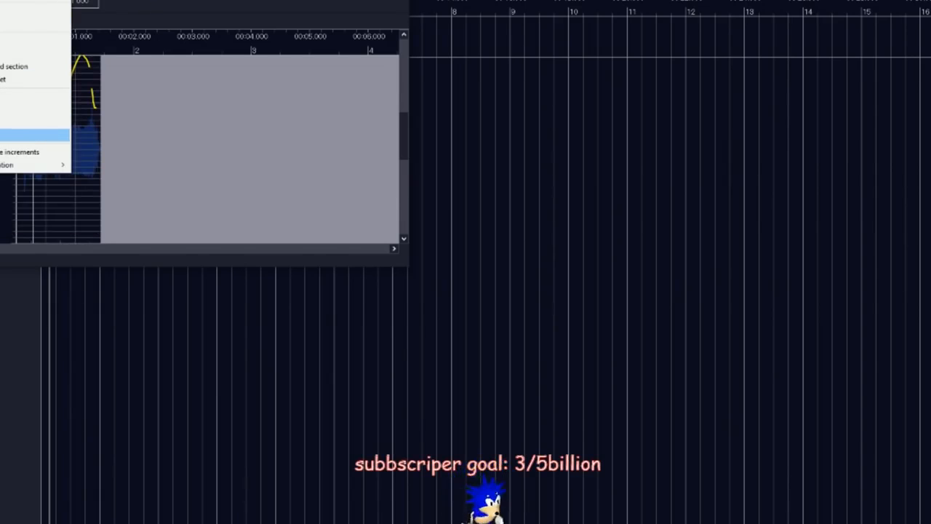
pyautogui.click(50, 128)
# Flatten the voice sample's pitch curve by moving its low and high sections to about the same pitch level
pyautogui.moveTo(48, 140); pyautogui.dragTo(23, 102)
pyautogui.click(30, 119)
pyautogui.moveTo(65, 125); pyautogui.dragTo(69, 107)
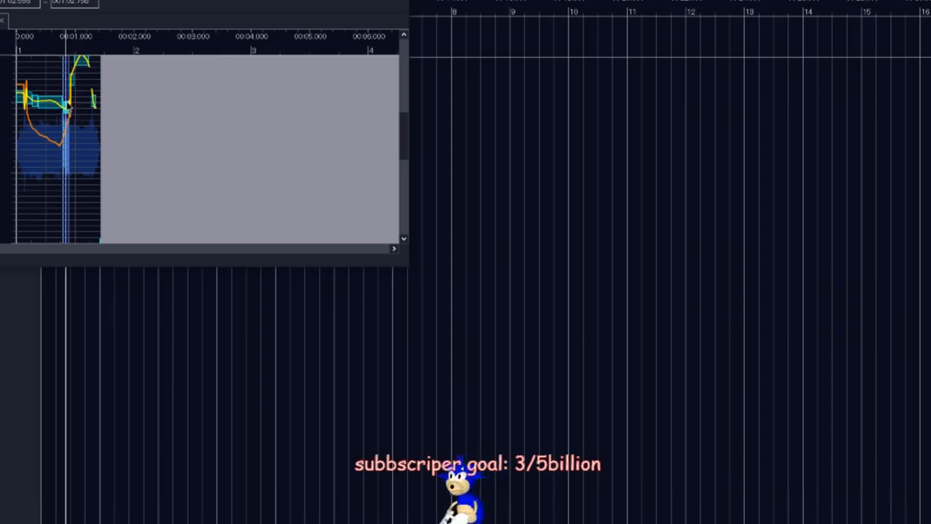
pyautogui.click(74, 93)
pyautogui.moveTo(84, 80); pyautogui.dragTo(88, 116)
pyautogui.click(93, 109)
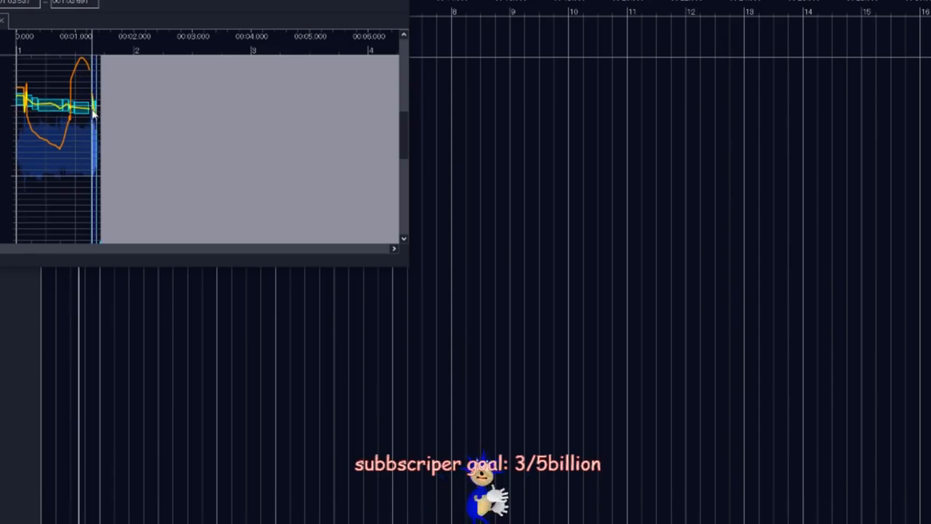
pyautogui.click(361, 377)
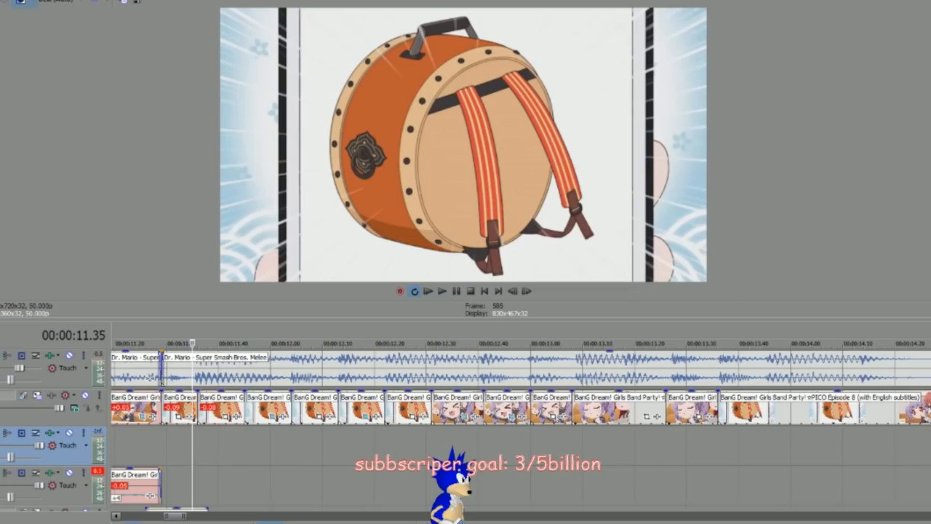
# Move further along the BanG Dream timeline, and play the Josuke image sequence in the nichijou project from 00:01:10.05
pyautogui.moveTo(187, 515); pyautogui.dragTo(211, 513)
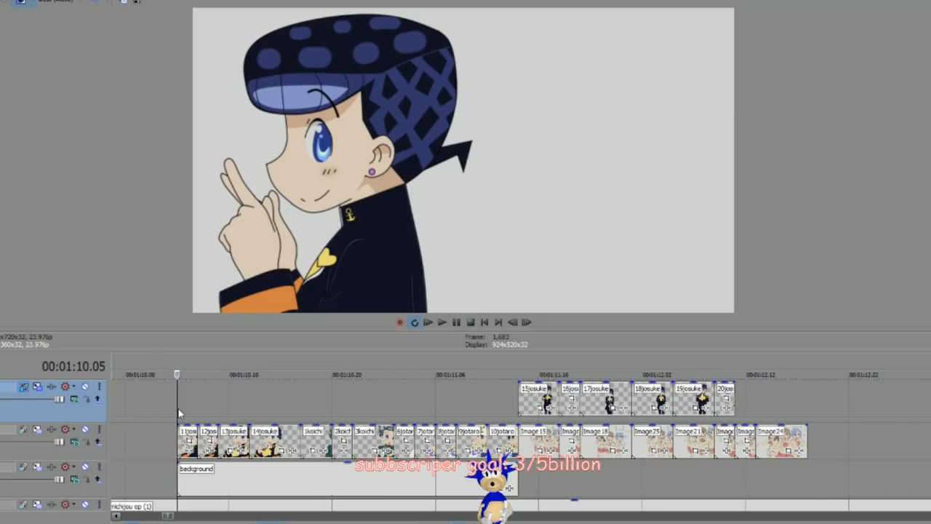
pyautogui.press('space')
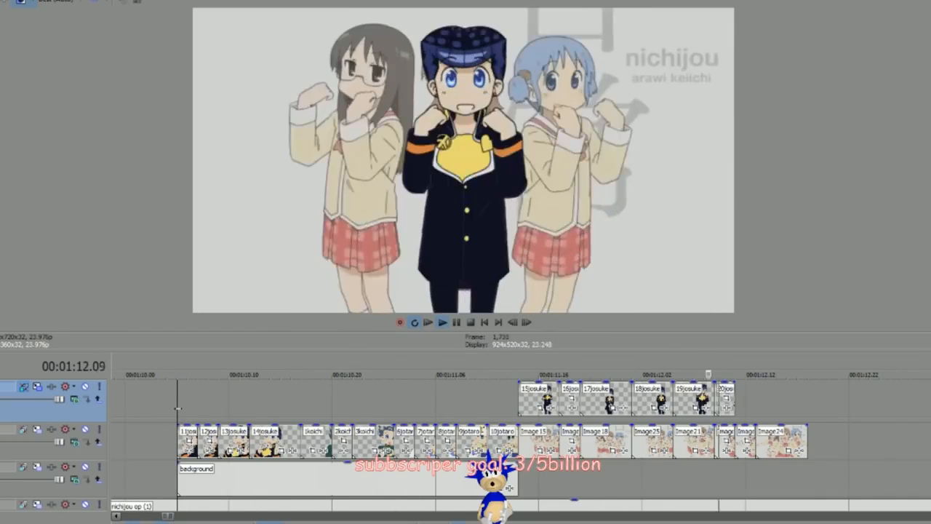
pyautogui.press('space')
# Examine individual Josuke, Koichi and Jotaro image clips in the nichijou project, including the frames at 00:01:11.08, 00:01:11.14 and 00:01:12.09
pyautogui.moveTo(200, 413); pyautogui.dragTo(250, 413)
pyautogui.moveTo(310, 413); pyautogui.dragTo(456, 419)
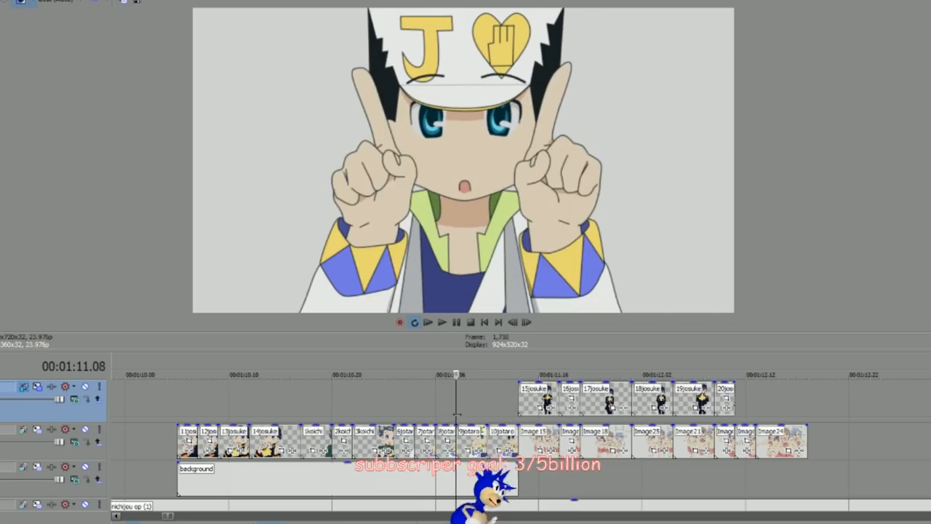
pyautogui.moveTo(522, 411); pyautogui.dragTo(523, 413)
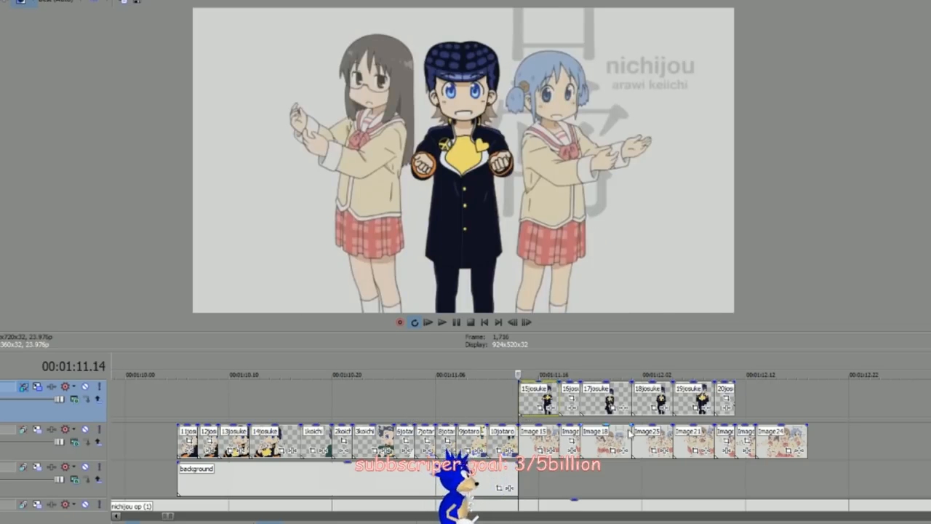
pyautogui.click(681, 468)
pyautogui.click(715, 461)
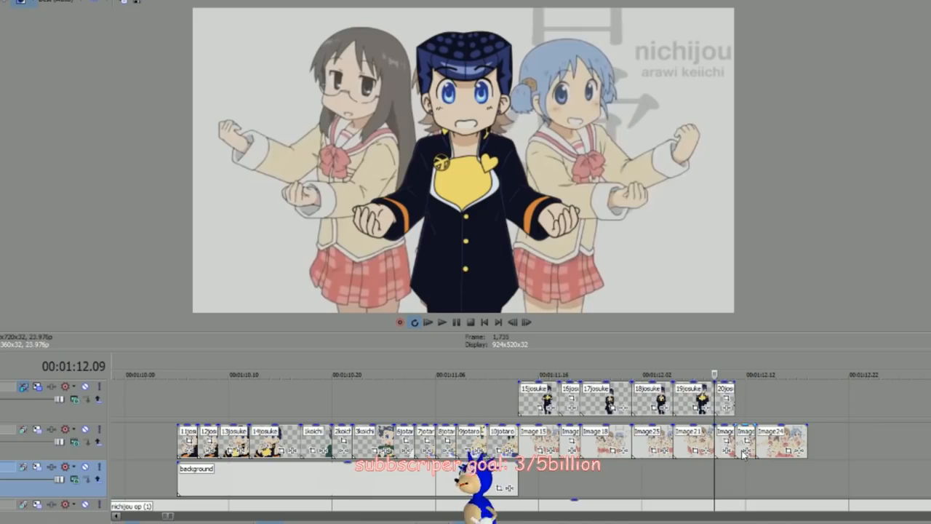
pyautogui.click(741, 449)
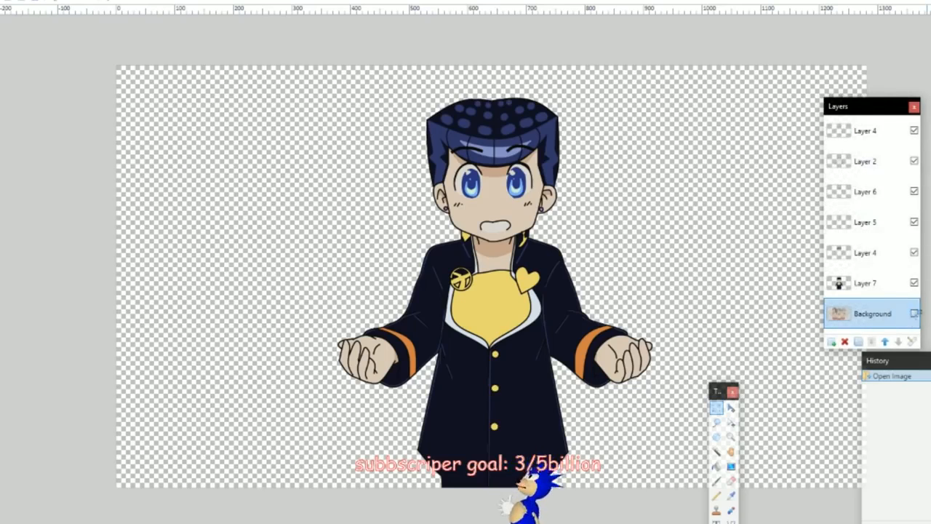
# Show the Background layer and hide Layer 7, the lower Layer 4, Layer 5 and Layer 6, leaving the line art over the original frame
pyautogui.click(915, 314)
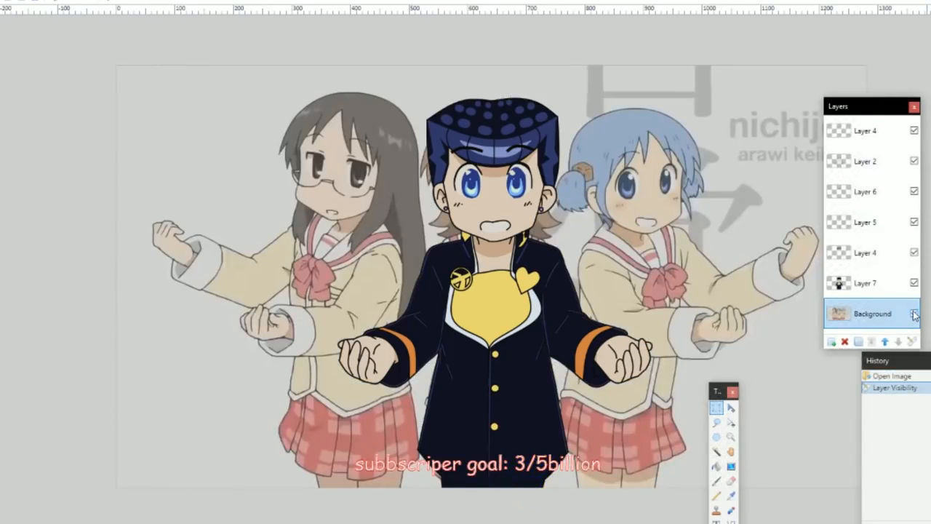
pyautogui.click(914, 283)
pyautogui.click(915, 252)
pyautogui.click(914, 222)
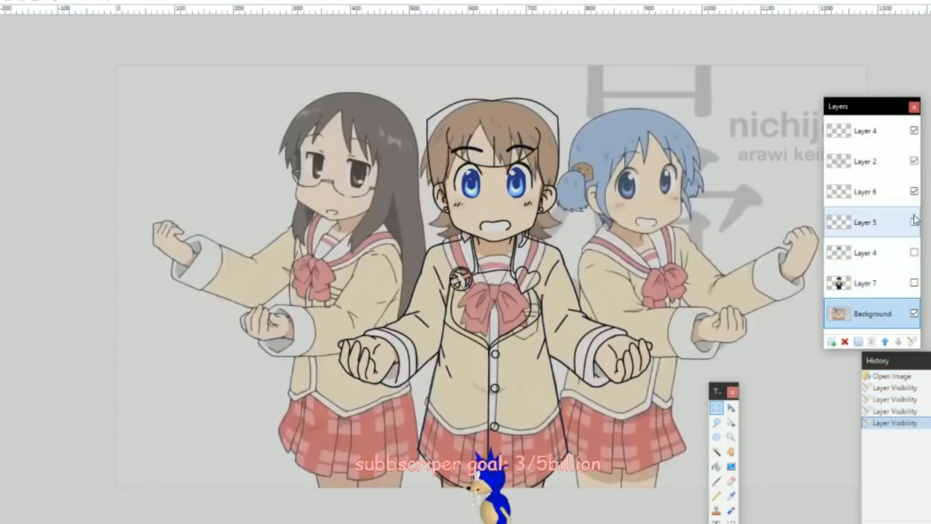
pyautogui.click(914, 191)
pyautogui.click(915, 161)
pyautogui.click(914, 160)
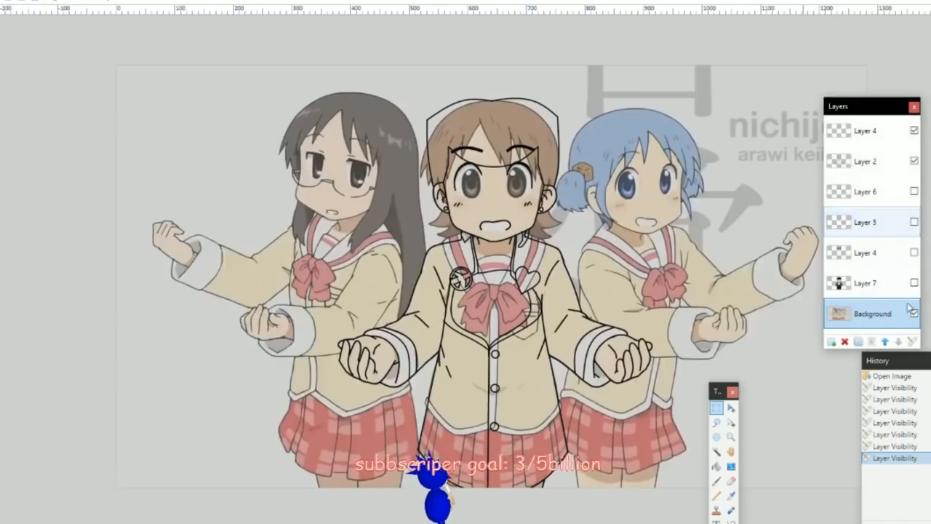
# Show Layer 6, Layer 5, the lower Layer 4 and Layer 7 again to rebuild the coloured Josuke drawing
pyautogui.click(915, 192)
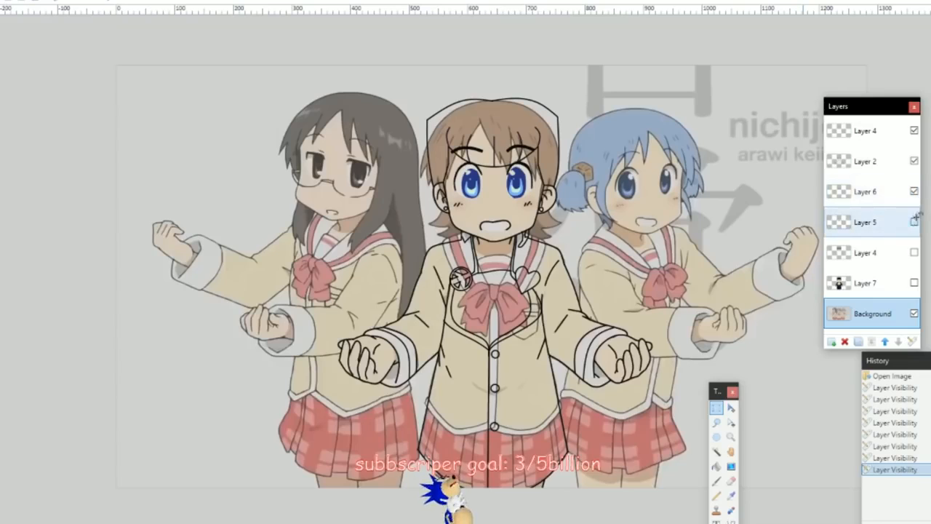
pyautogui.click(915, 221)
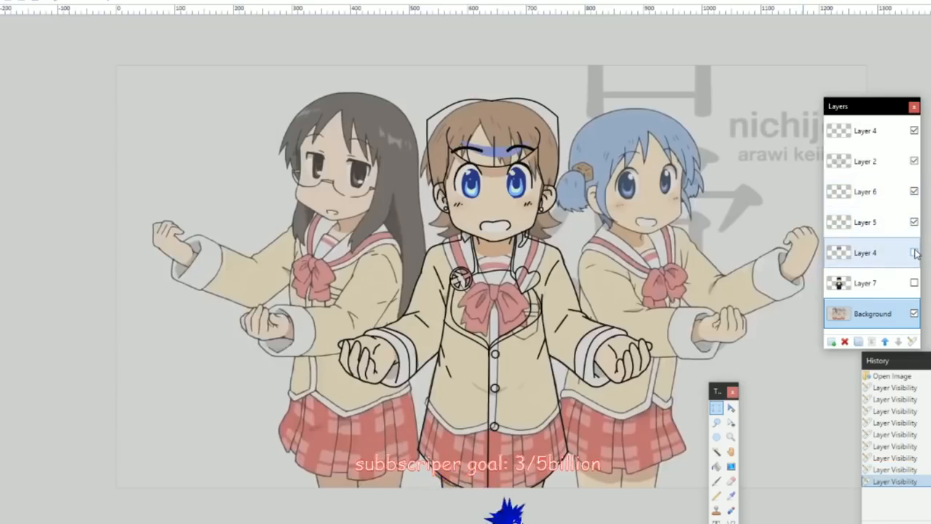
pyautogui.click(914, 252)
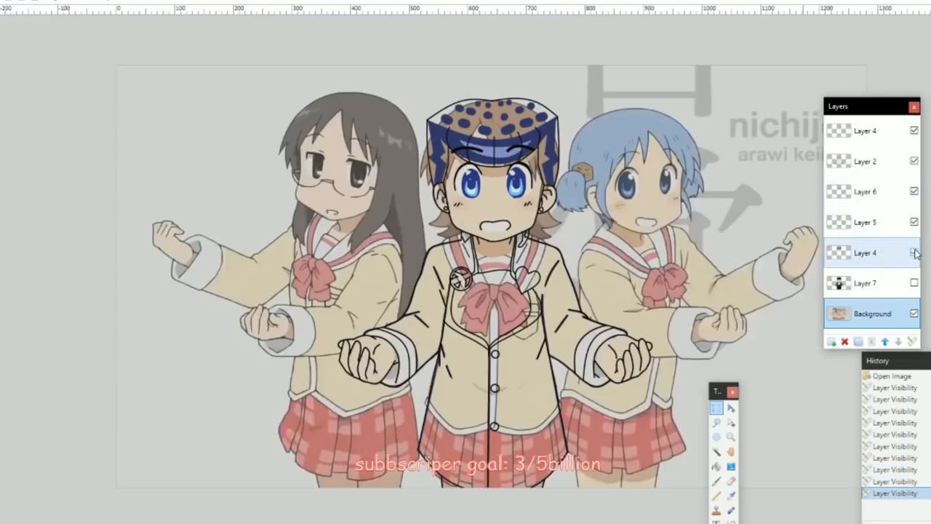
pyautogui.click(914, 283)
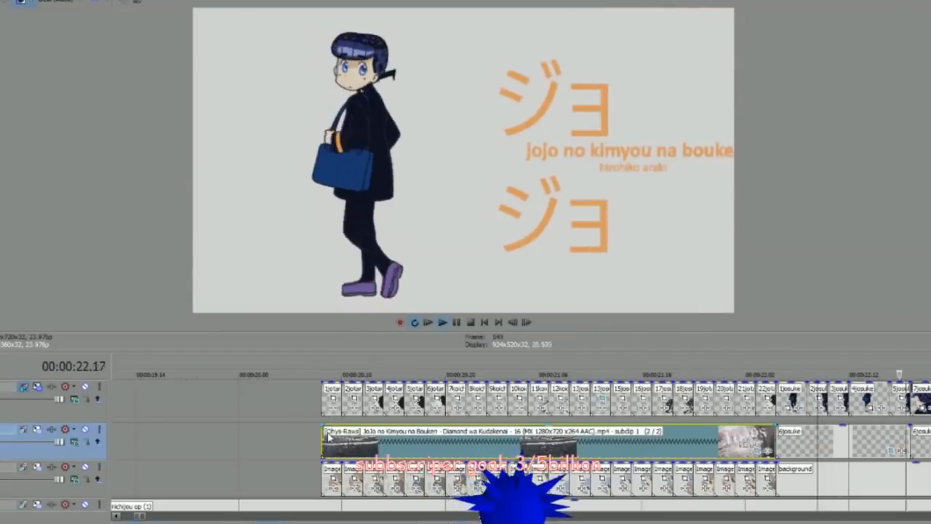
# Stop playback at 00:00:23.02 and inspect earlier frames of the JoJo composite, including 00:00:21.20, 00:00:21.06 and 00:00:21.08
pyautogui.press('Return')
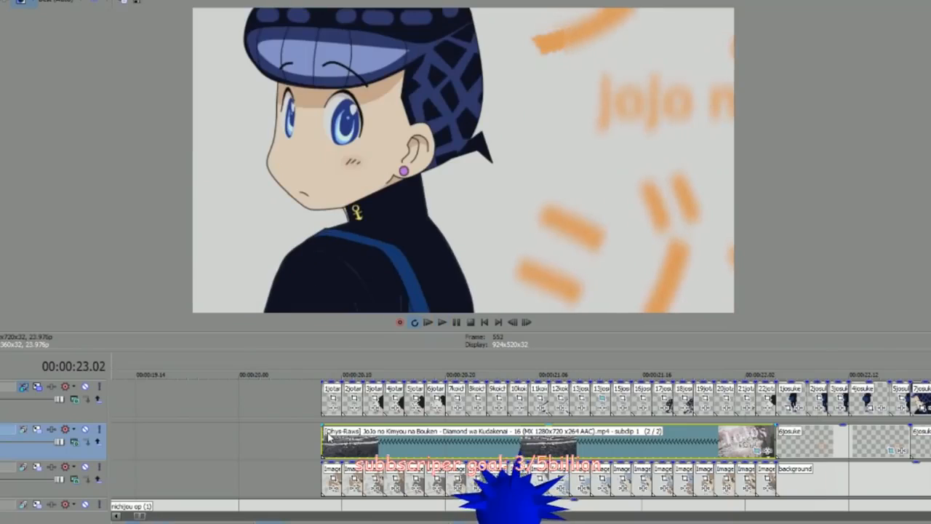
pyautogui.click(681, 434)
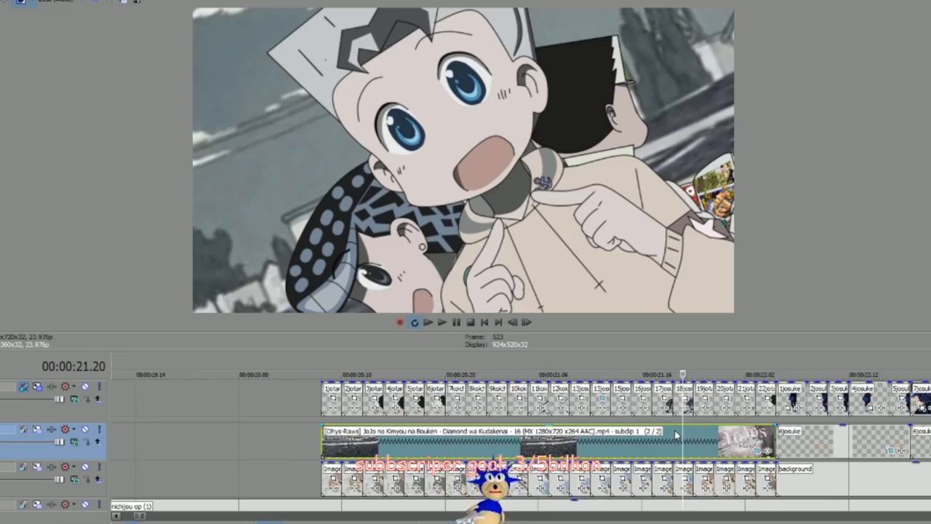
pyautogui.click(537, 435)
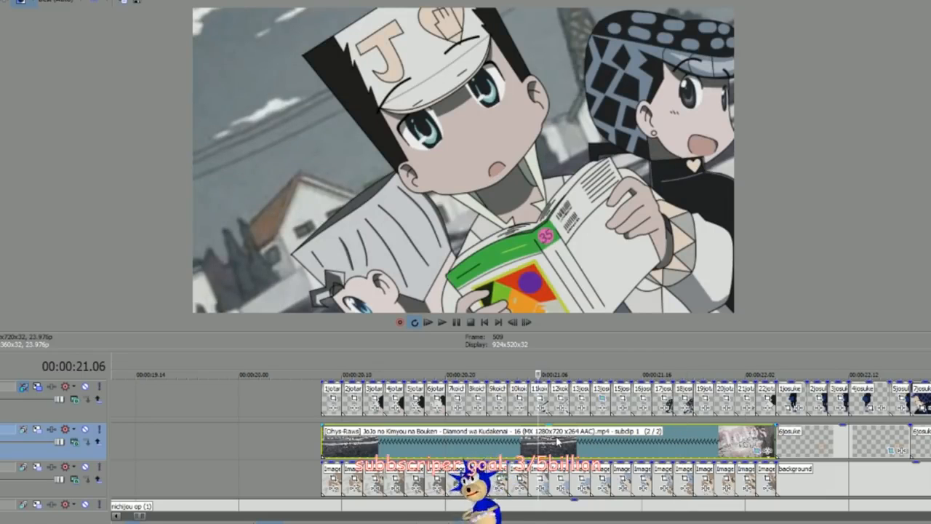
pyautogui.click(559, 442)
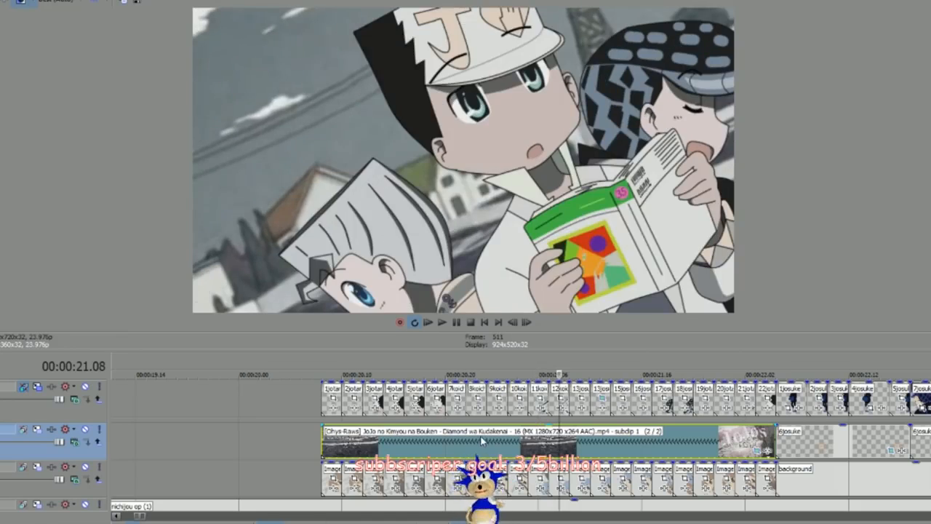
pyautogui.click(479, 437)
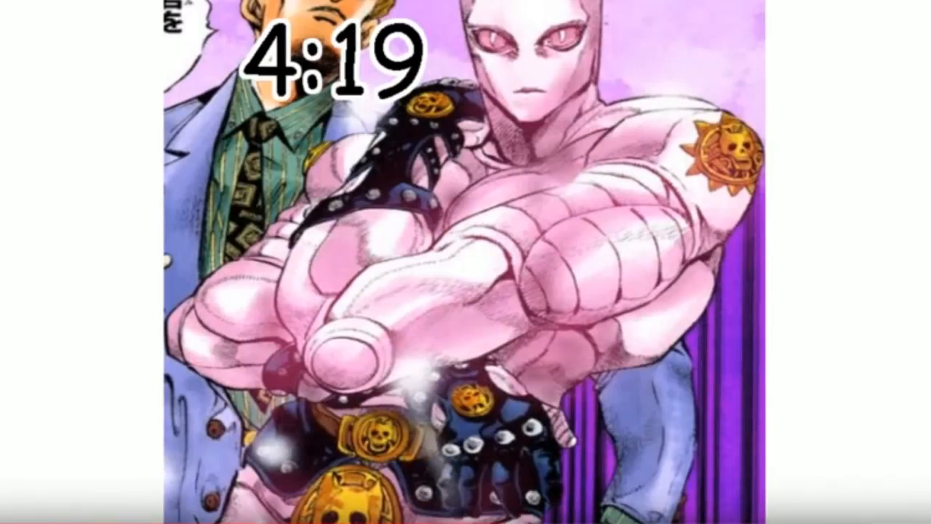
pyautogui.press('space')
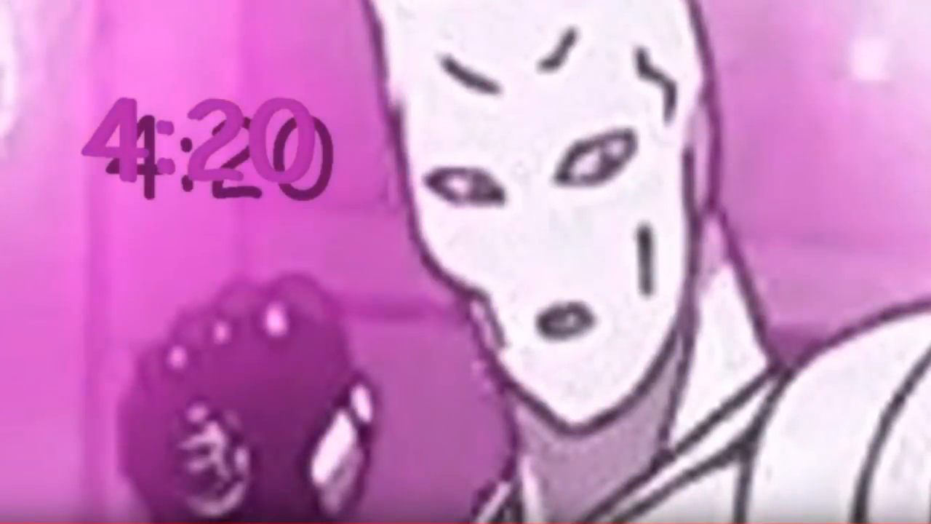